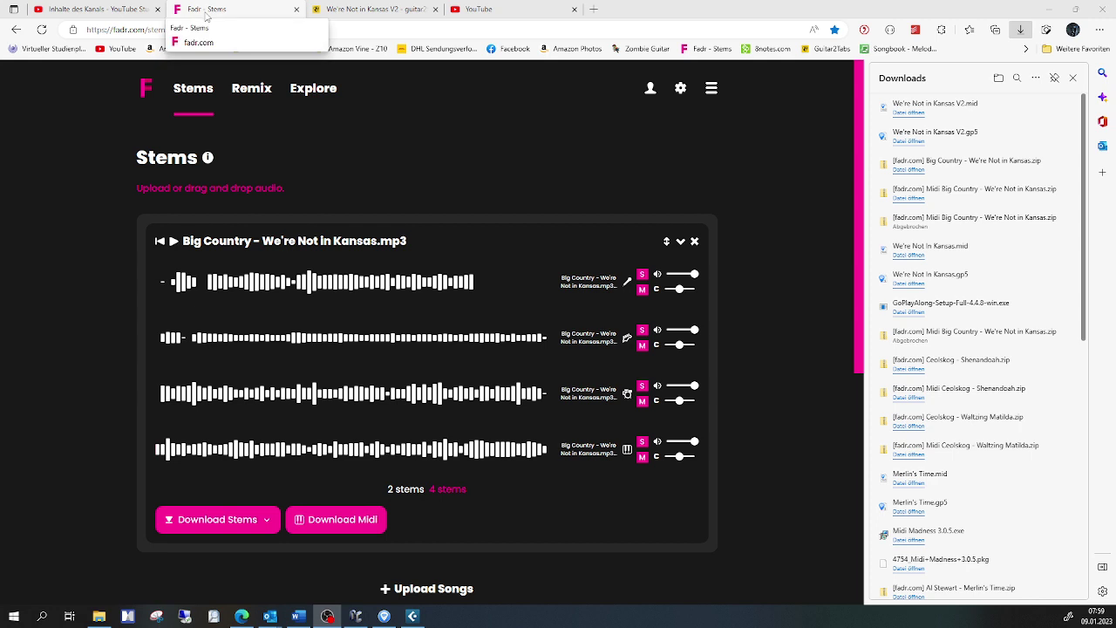
Glance at the guitar2tabs sheet, then play the Fadr stems, briefly soloing the fourth stem
click(371, 10)
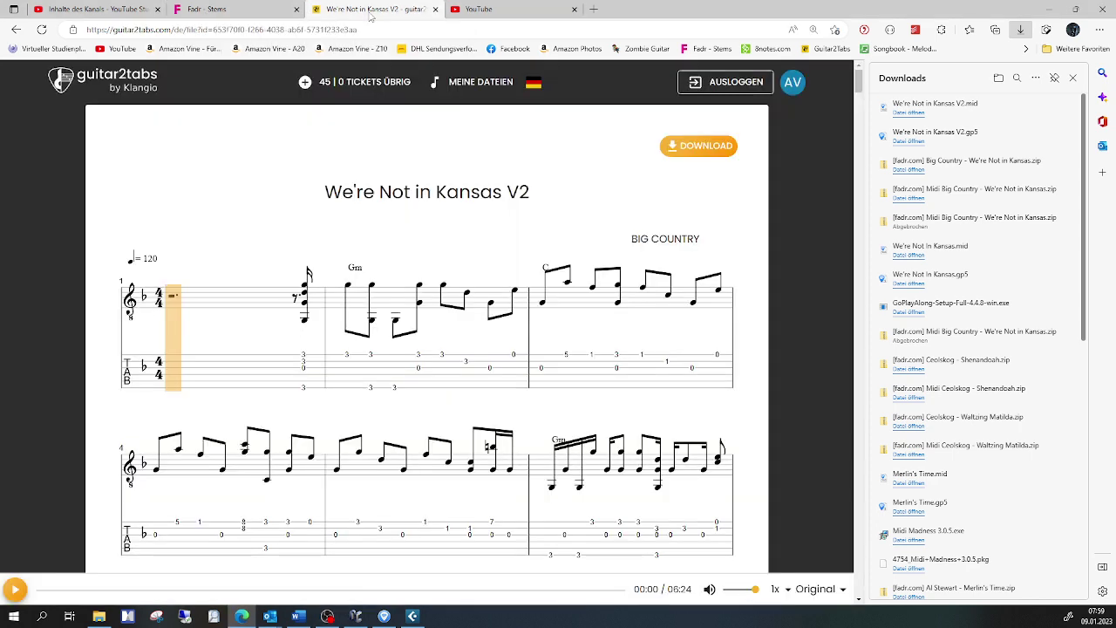
click(208, 10)
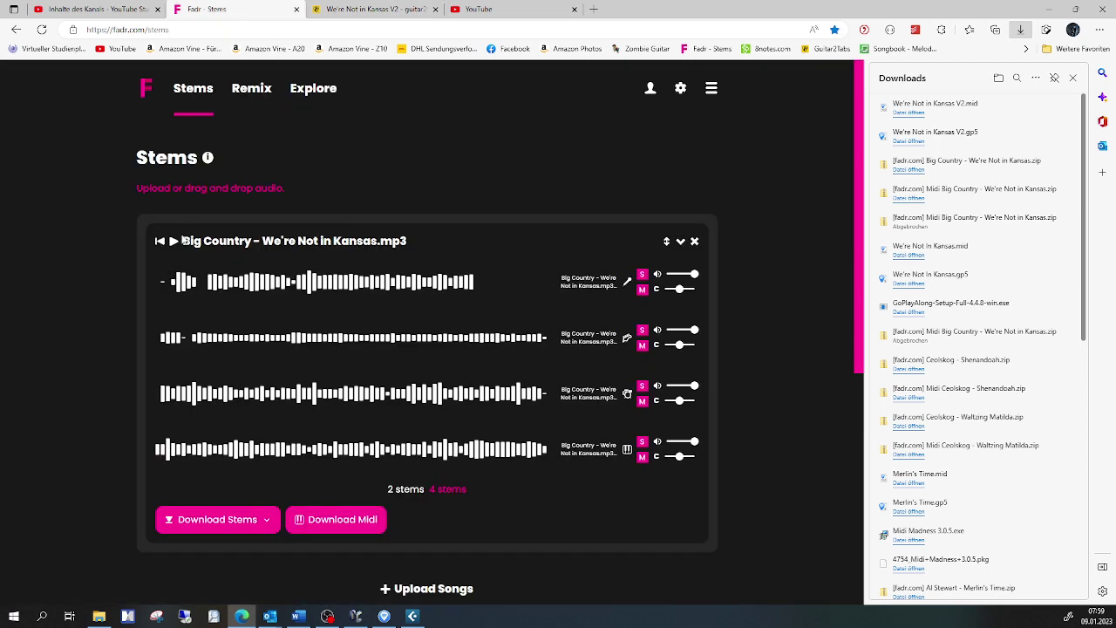
click(175, 242)
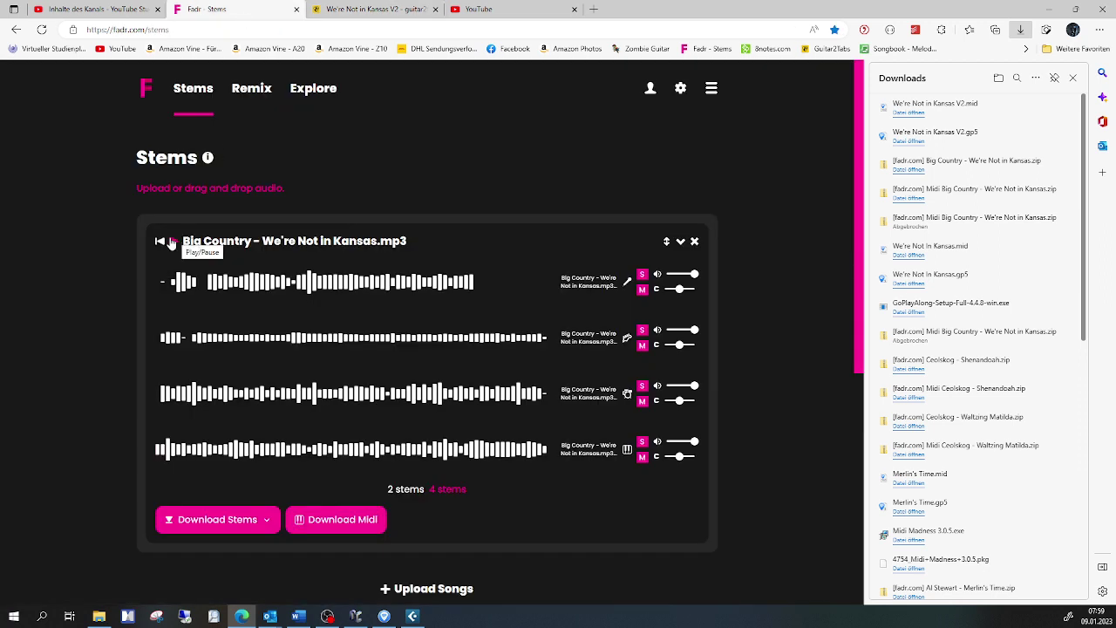
click(172, 243)
click(172, 243)
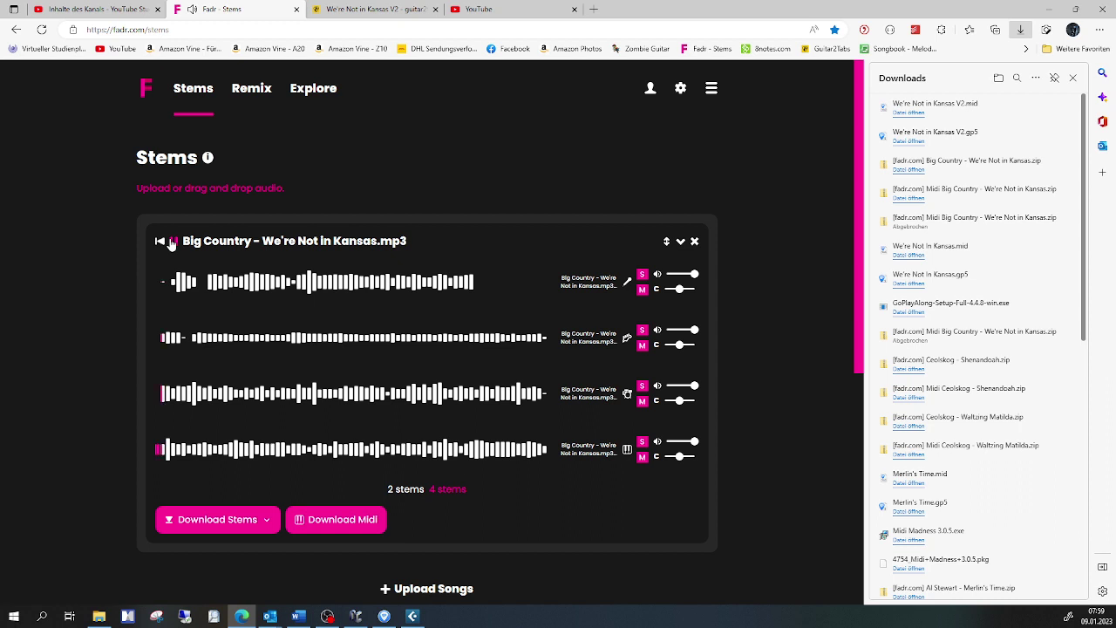
click(642, 443)
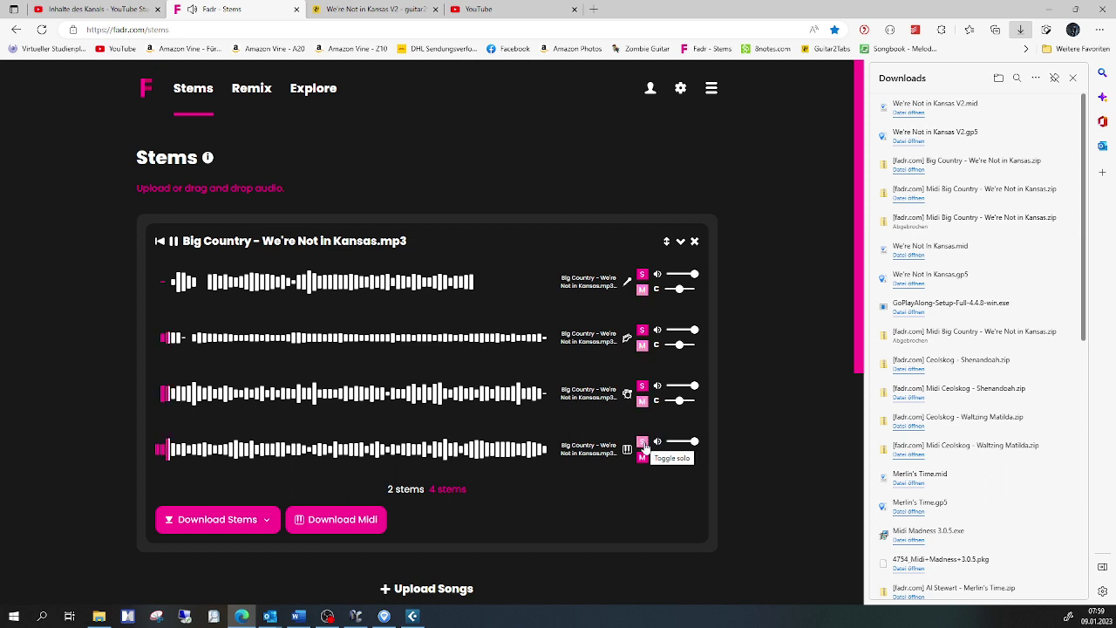
click(644, 443)
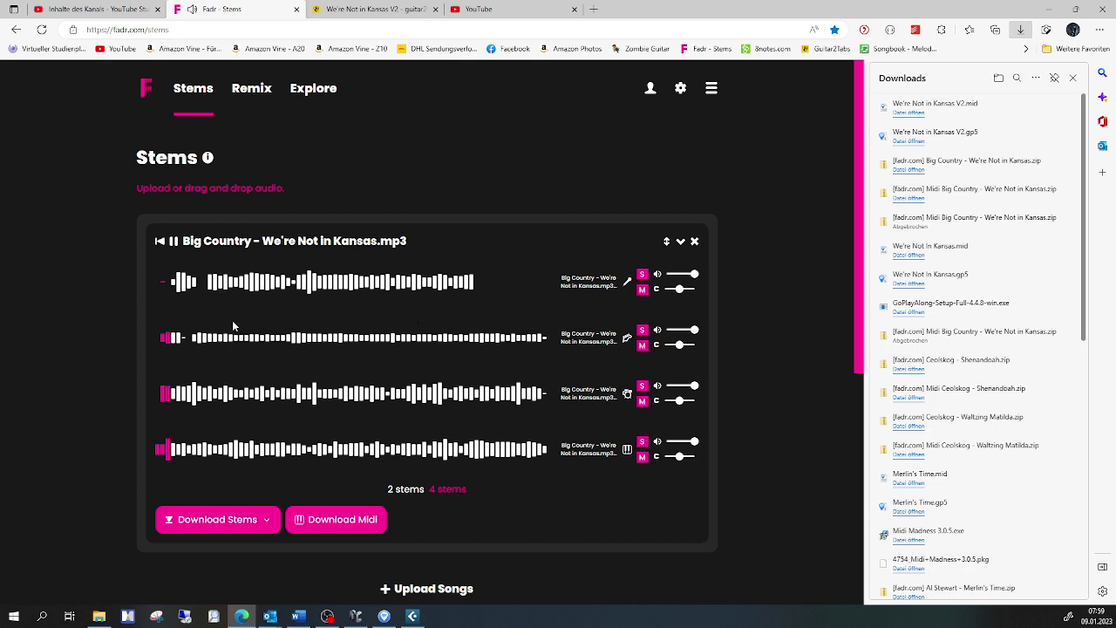
Stop the stems and switch via Guitar Pro to the Cubase project We're Not in Kansas V2
click(175, 243)
key(alt+Tab)
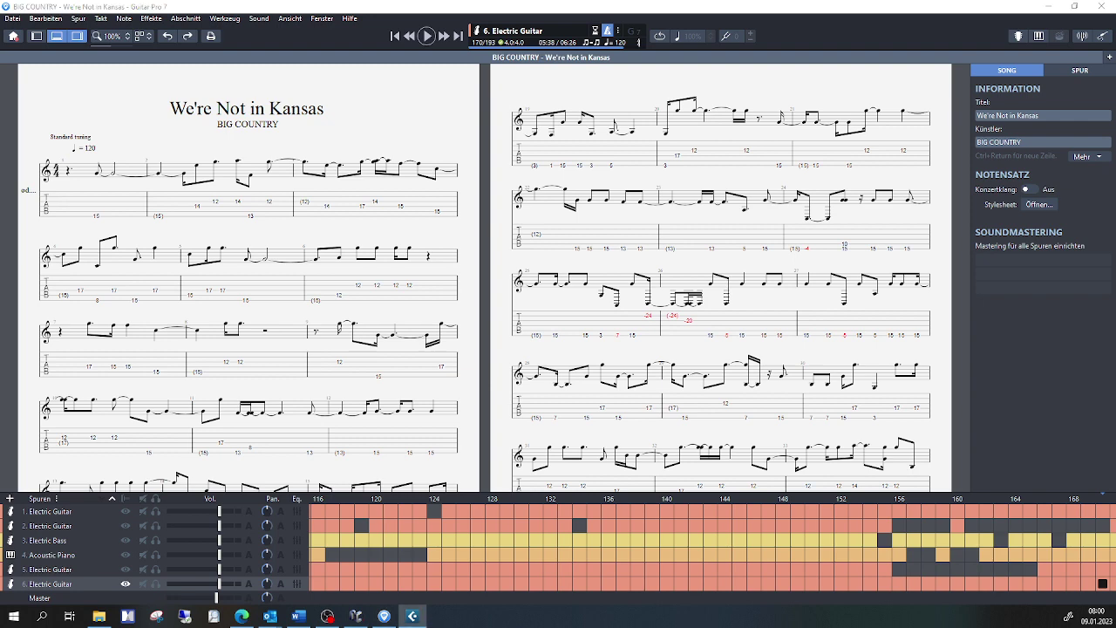
key(alt+Tab)
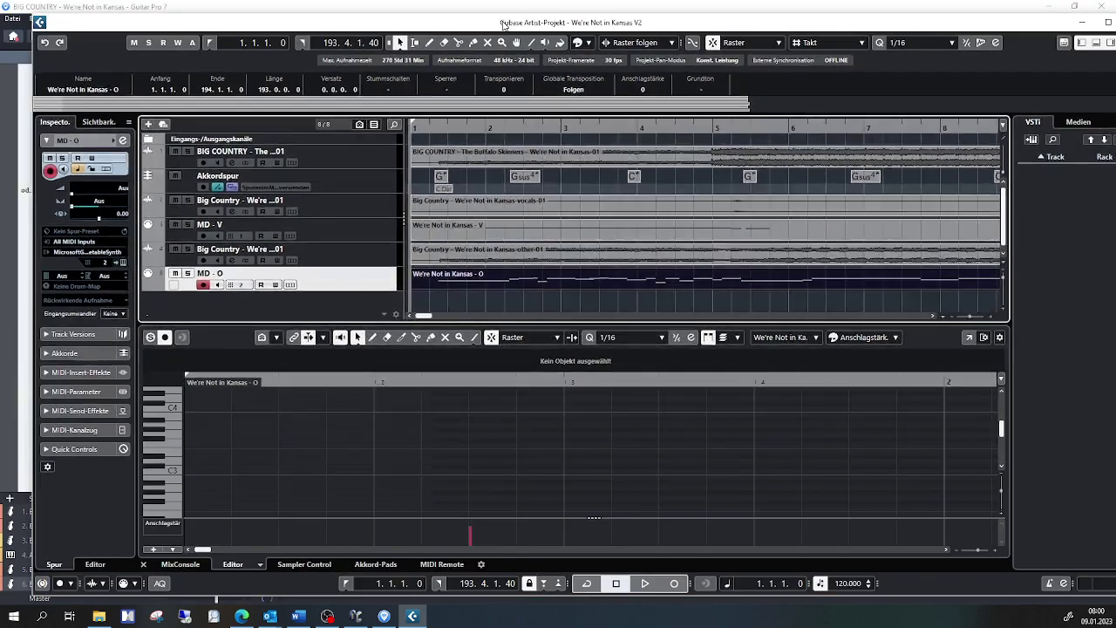
Maximize Cubase, inspect the vocals-01 audio and the V and O MIDI parts, then minimize it
double_click(503, 24)
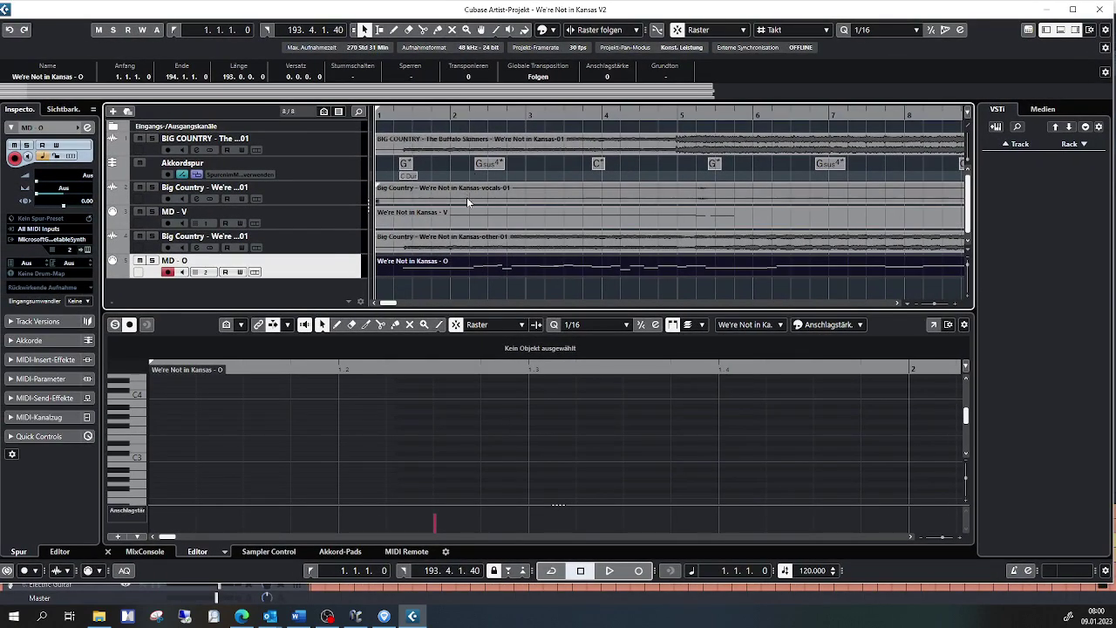
click(468, 202)
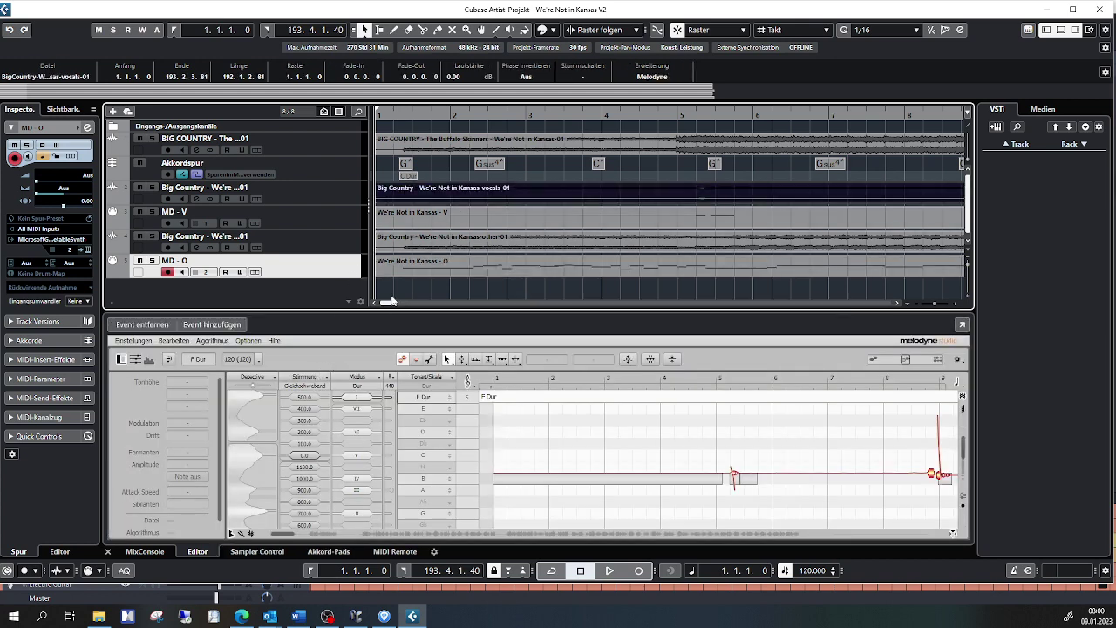
click(424, 223)
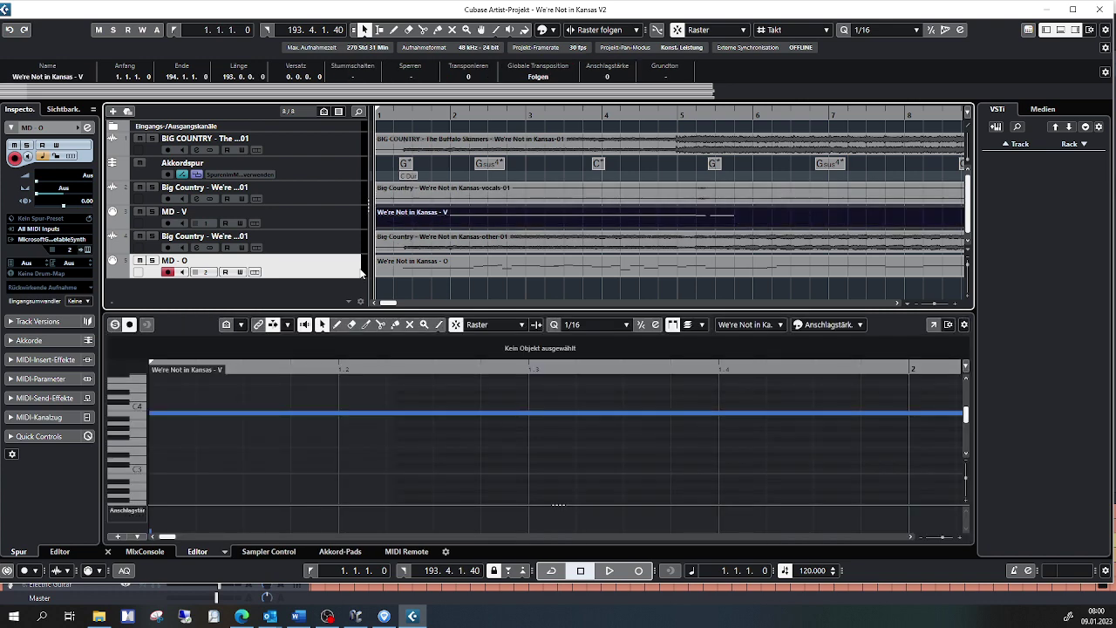
click(470, 270)
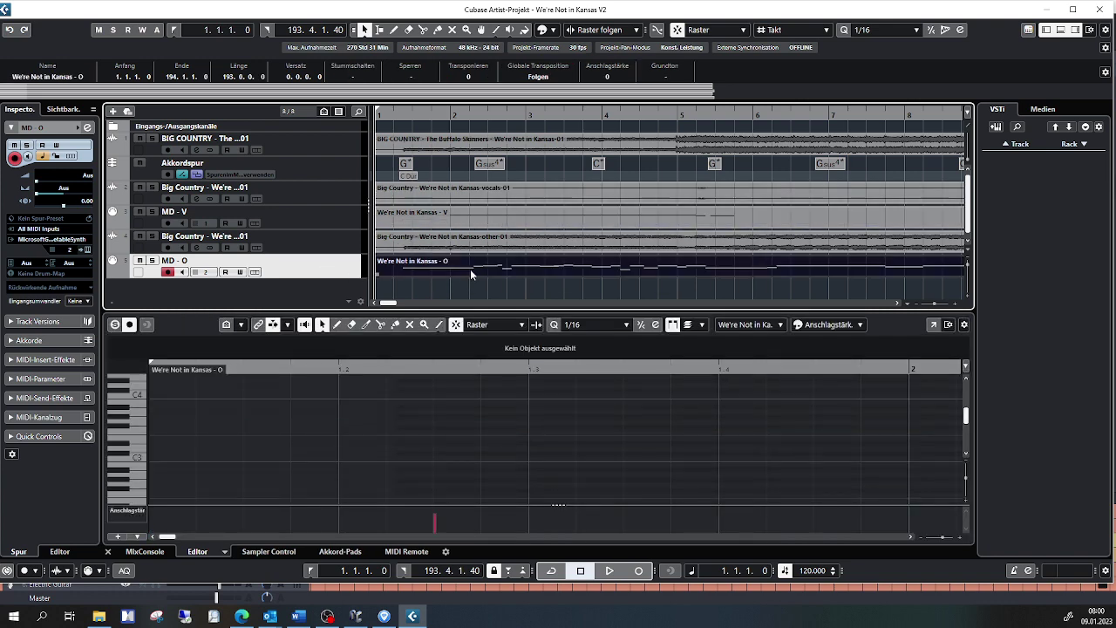
click(1047, 11)
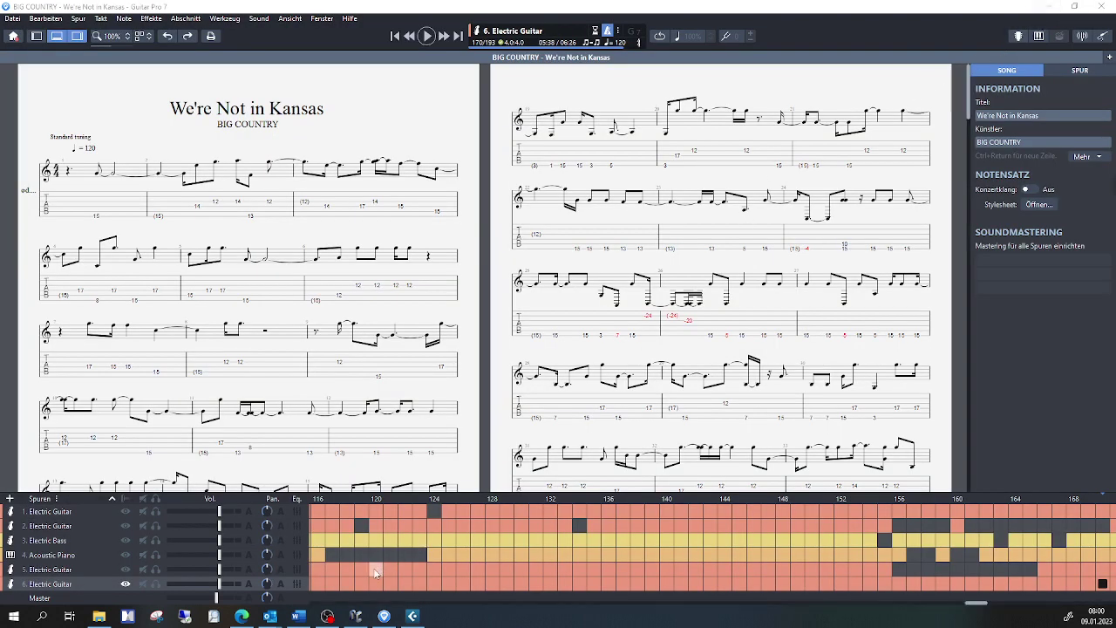
Look over the Fadr stems page, then return to the Guitar Pro score
mouse_move(241, 616)
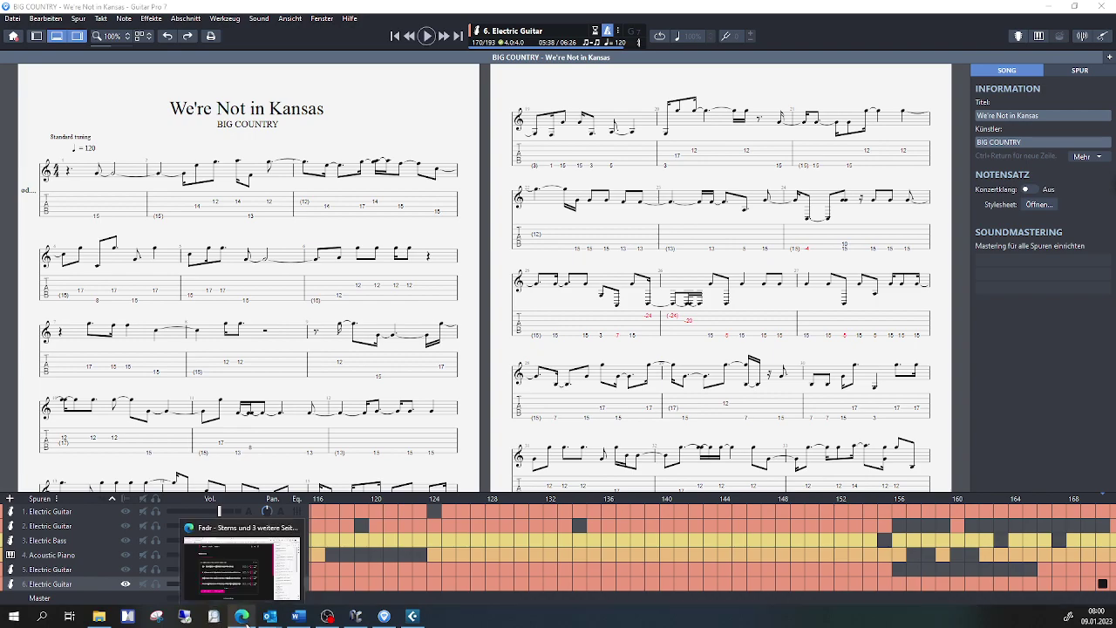
click(234, 582)
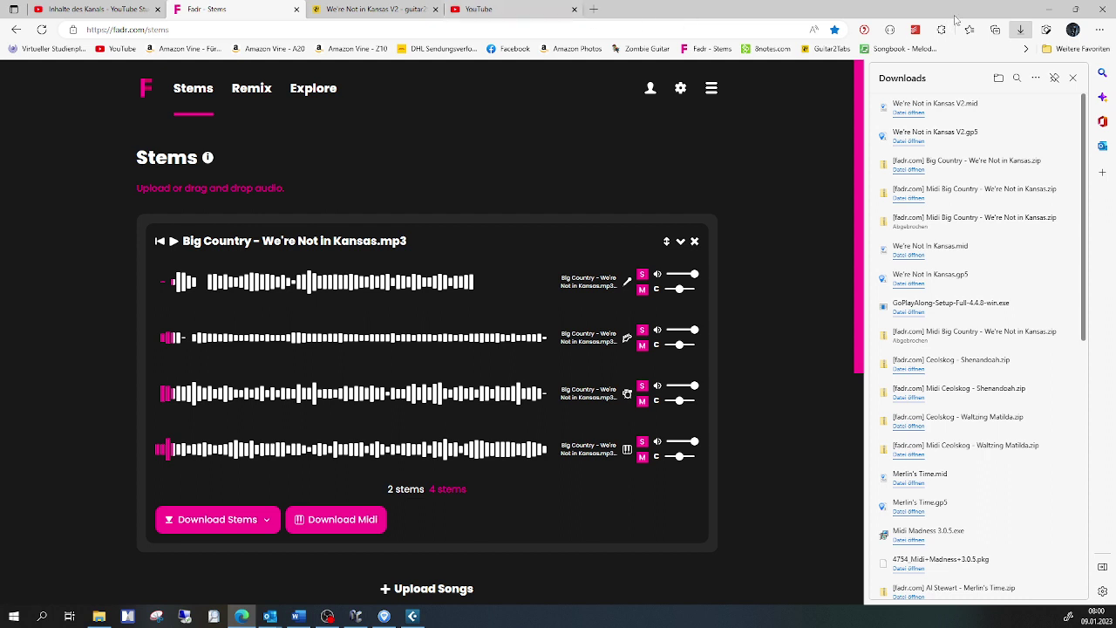
click(385, 616)
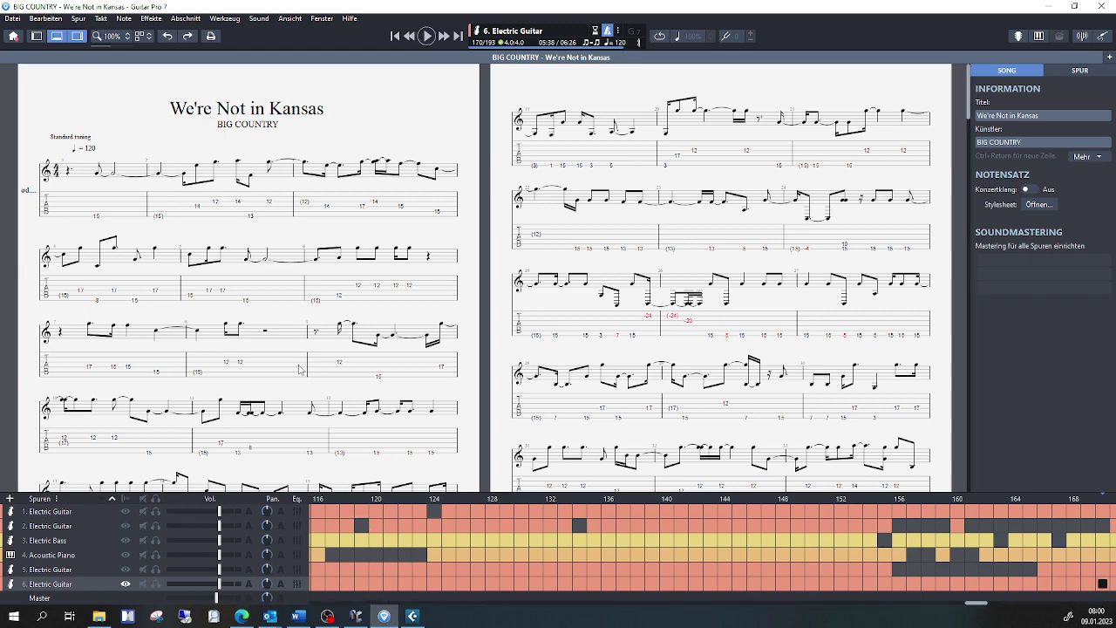
Show and scroll through track 1 Electric Guitar's score, then minimize Guitar Pro
click(91, 512)
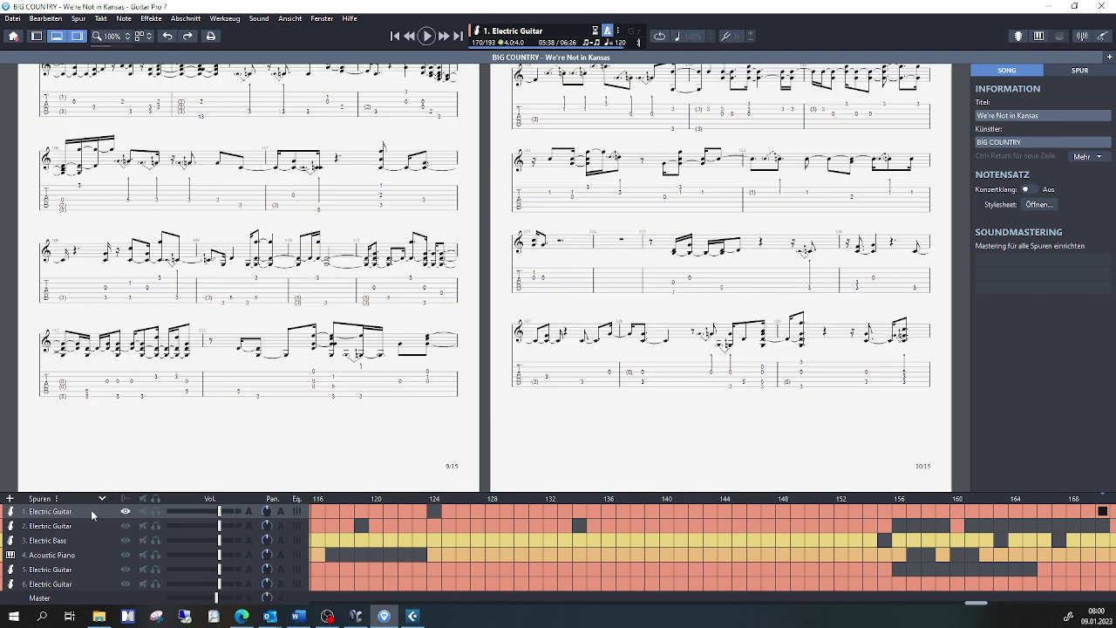
scroll(178, 347, up, 3)
scroll(178, 347, up, 5)
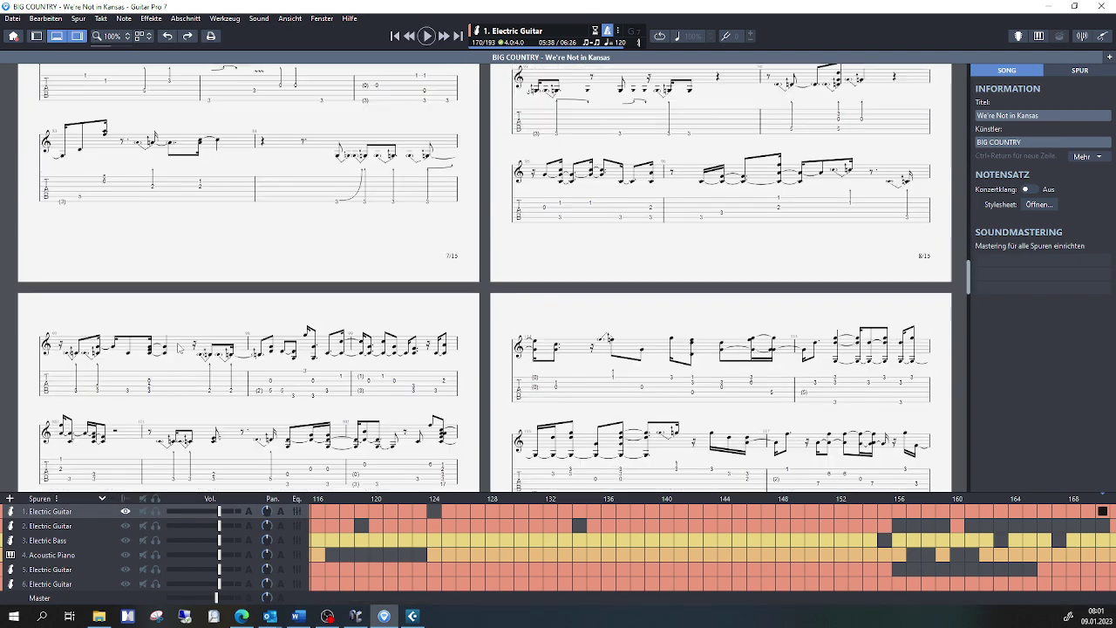
scroll(178, 348, up, 5)
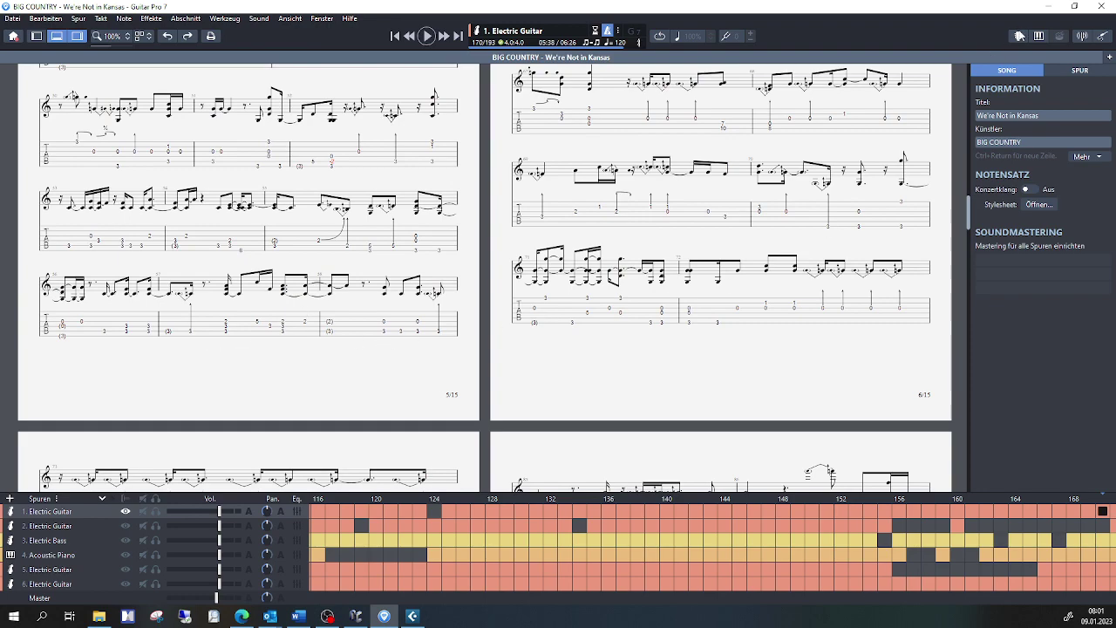
click(1051, 7)
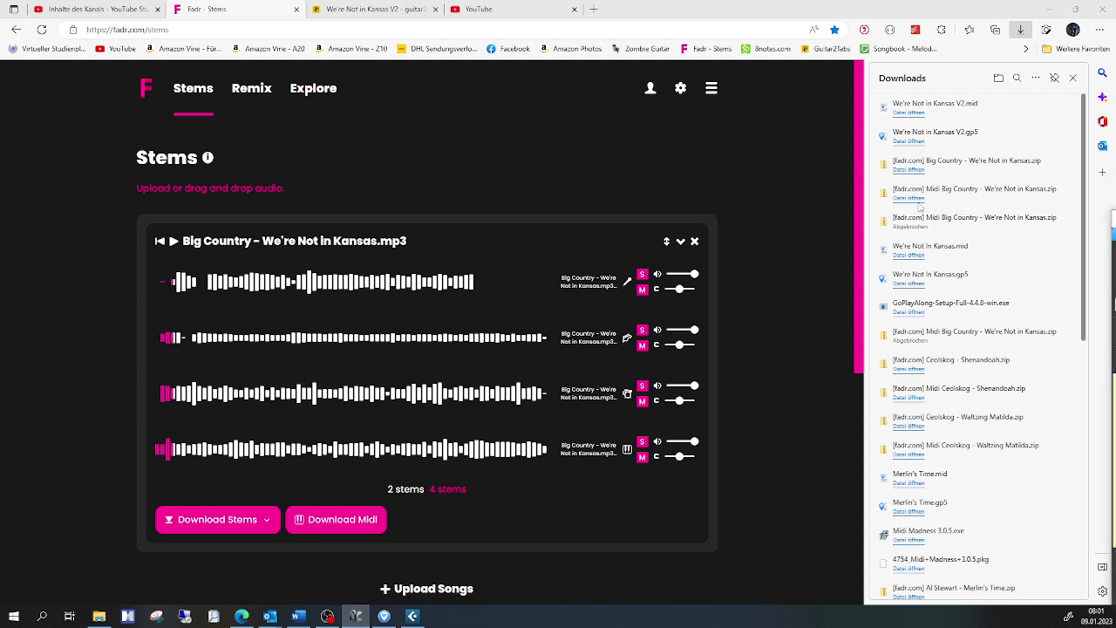
Switch to RapidComposer and choose Import MIDI File from the composition file menu
key(alt+Tab)
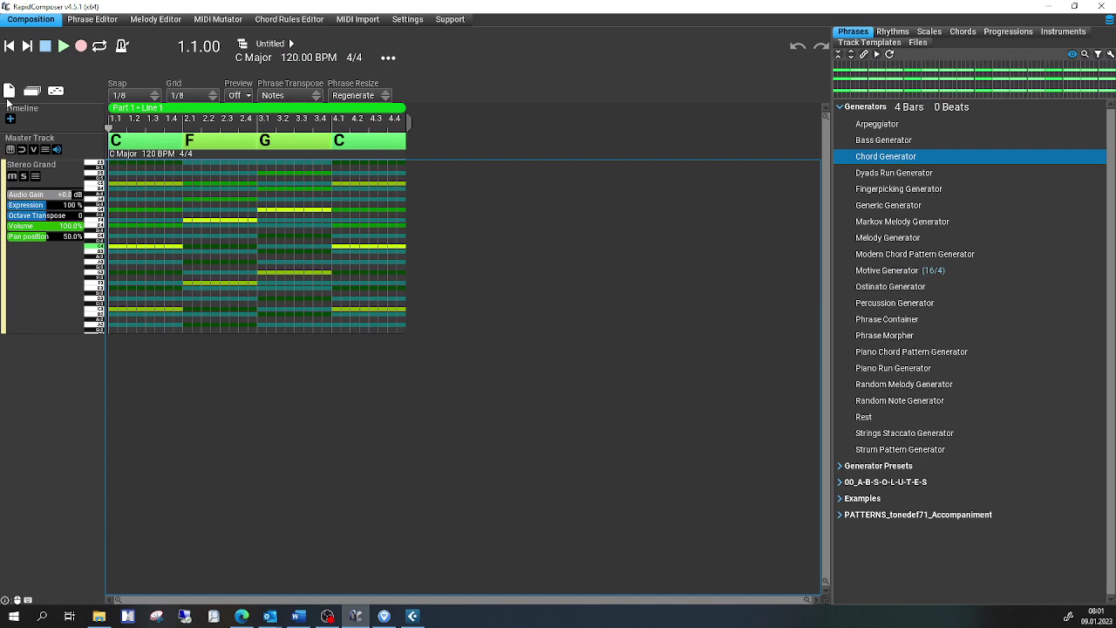
click(10, 90)
click(41, 217)
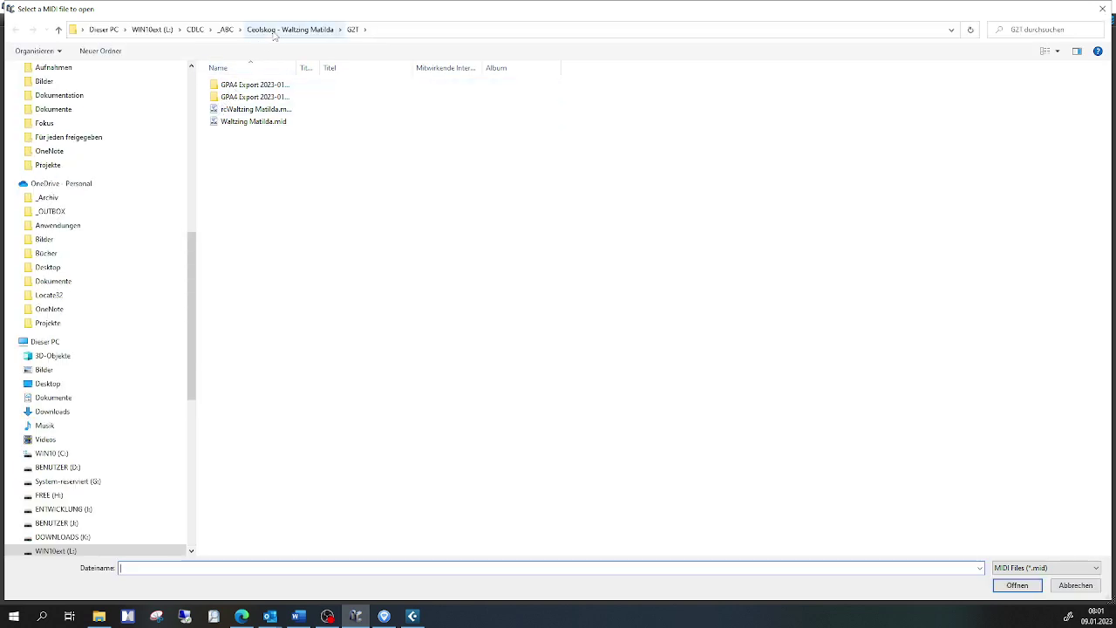
Open BIG COUNTRY - We're Not in Kansas.mid from CDLC > BIG COUNTRY > We're Not In Kansas > [fadr.com] Midi
click(195, 31)
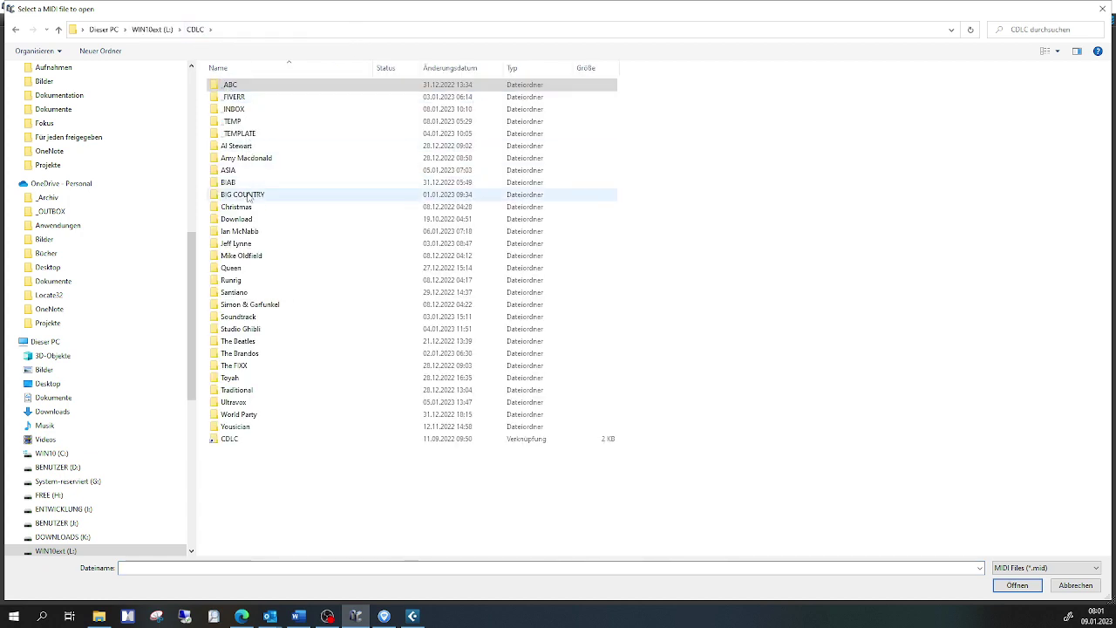
double_click(249, 196)
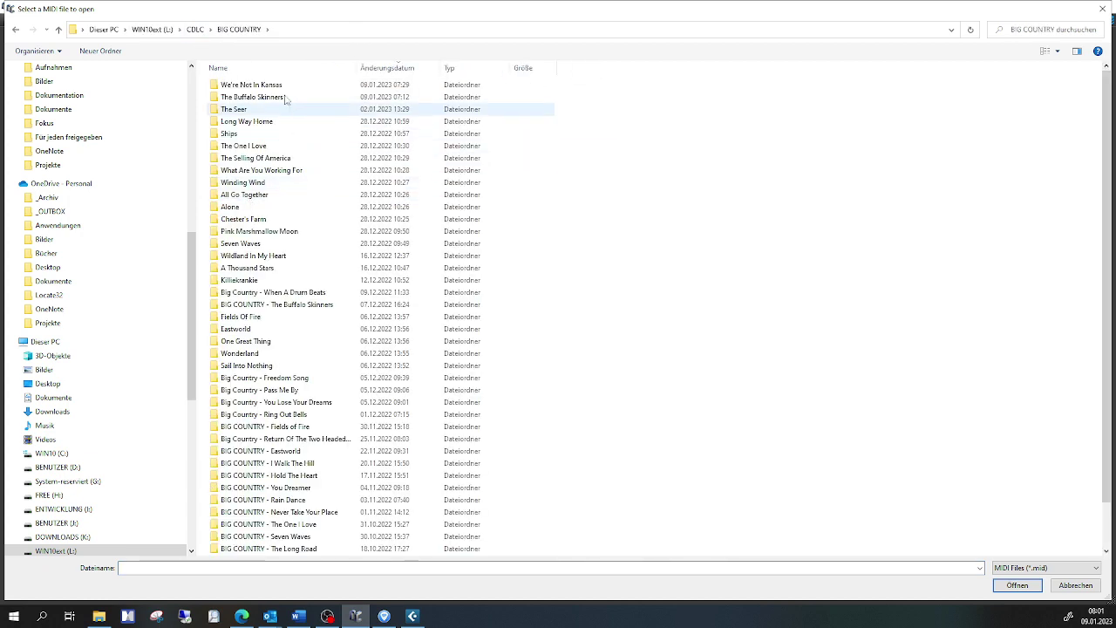
double_click(283, 86)
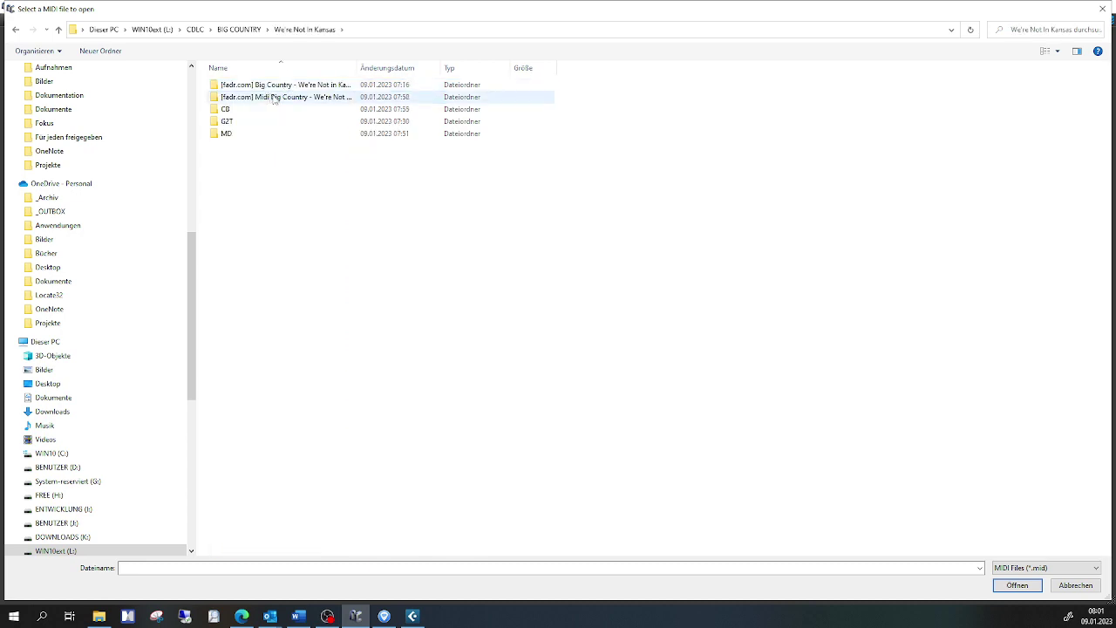
double_click(274, 97)
double_click(285, 85)
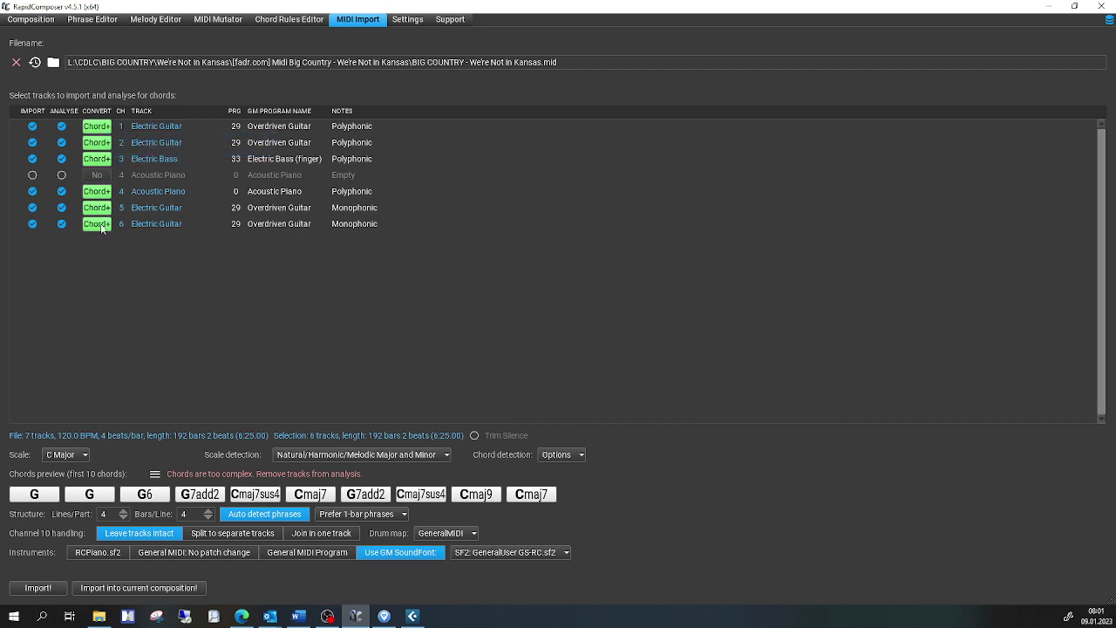
Turn off chord conversion for tracks 1 and 2, the Electric Bass and the Acoustic Piano
click(100, 126)
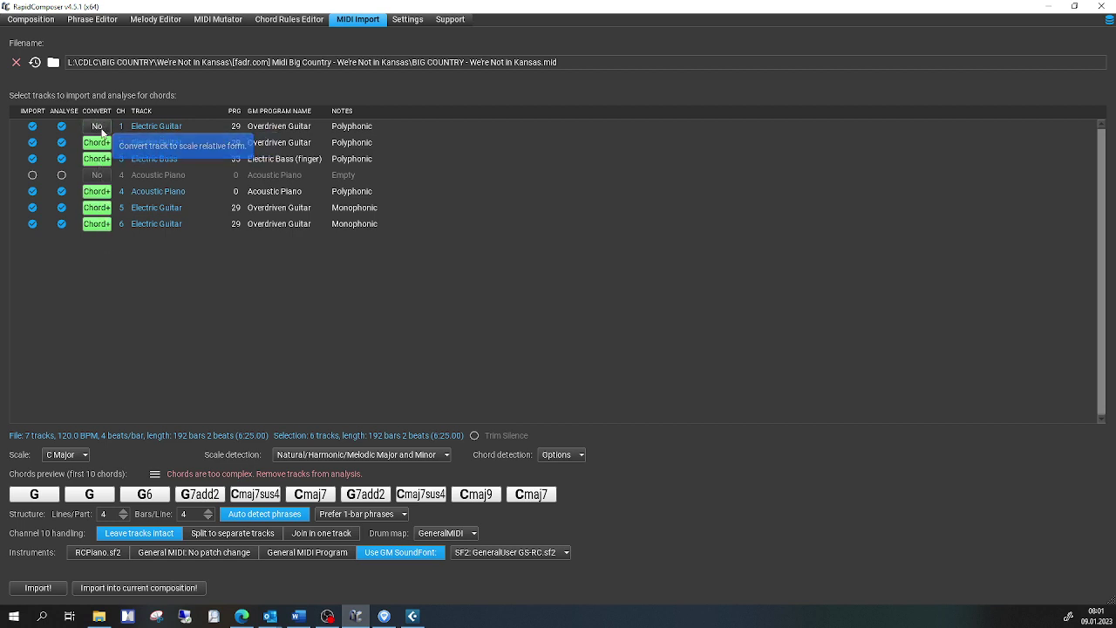
click(97, 143)
click(97, 159)
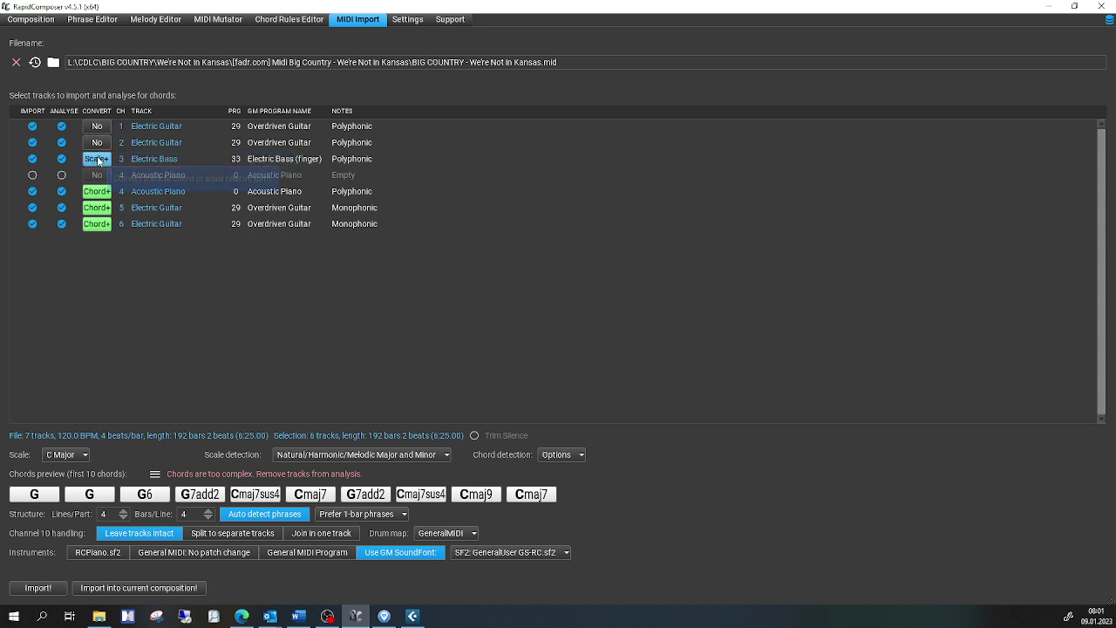
click(101, 192)
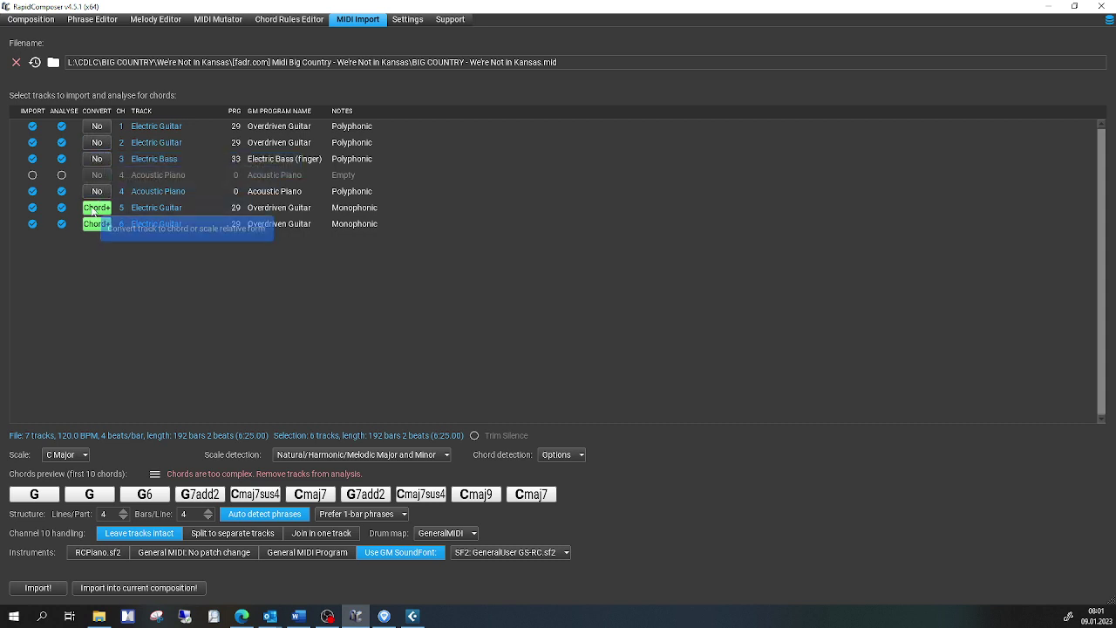
Set Convert to No for tracks 5 and 6, uncheck Analyse on track 6, and import
click(94, 208)
click(94, 209)
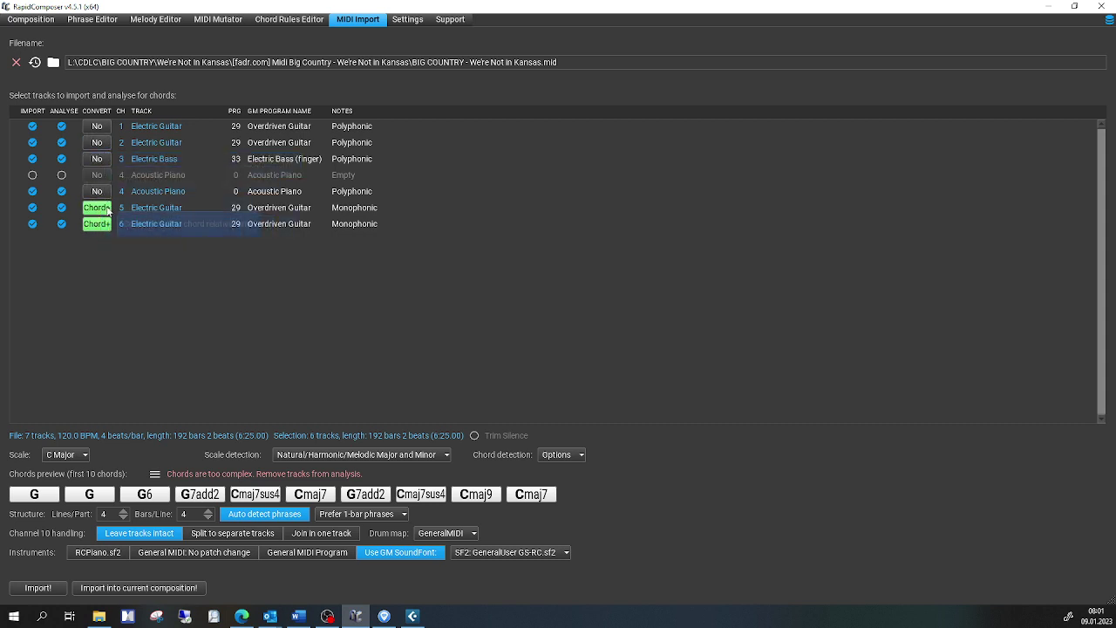
click(106, 208)
click(100, 224)
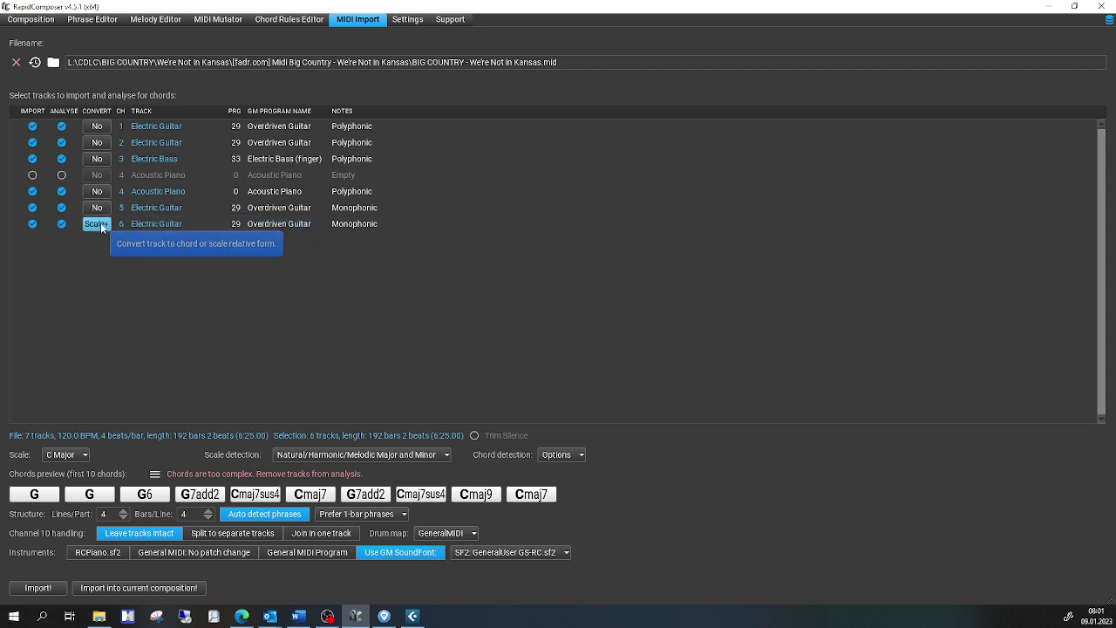
click(101, 224)
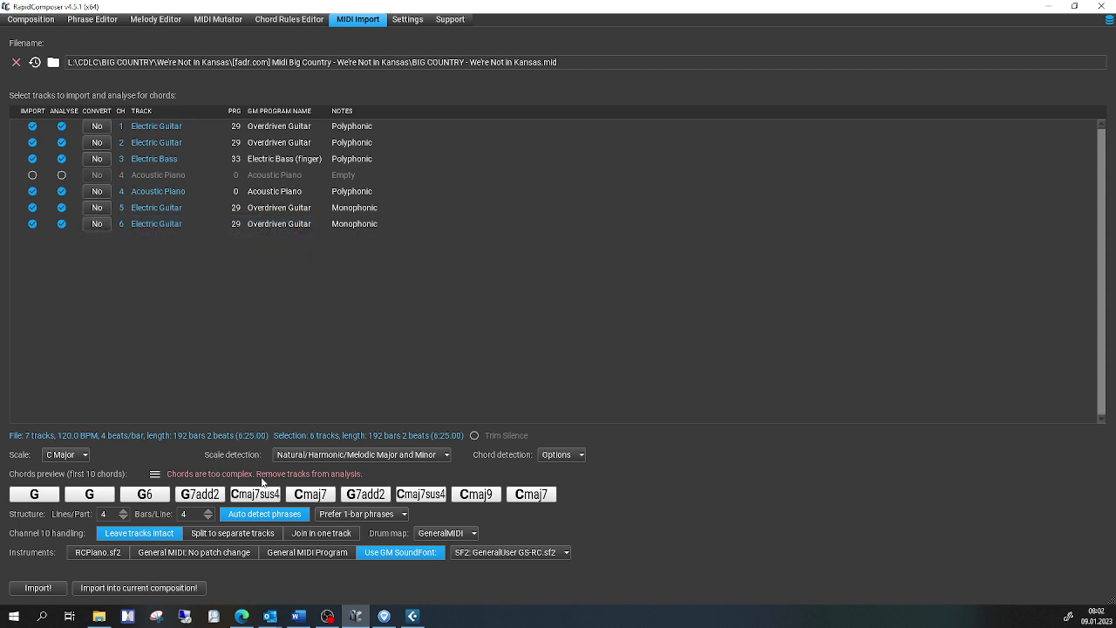
click(63, 224)
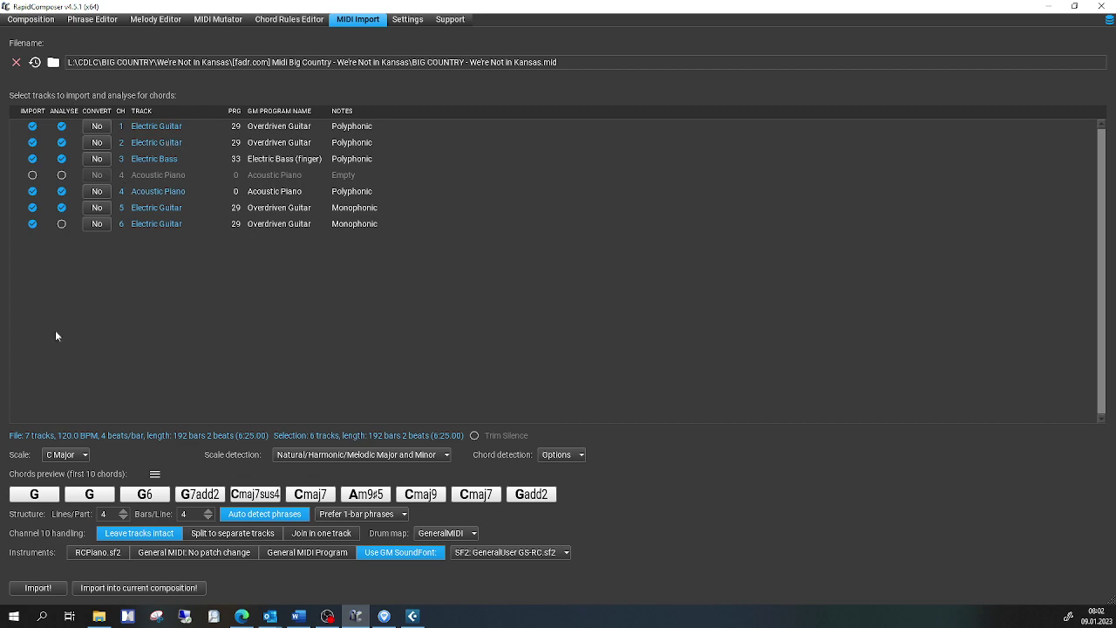
click(51, 586)
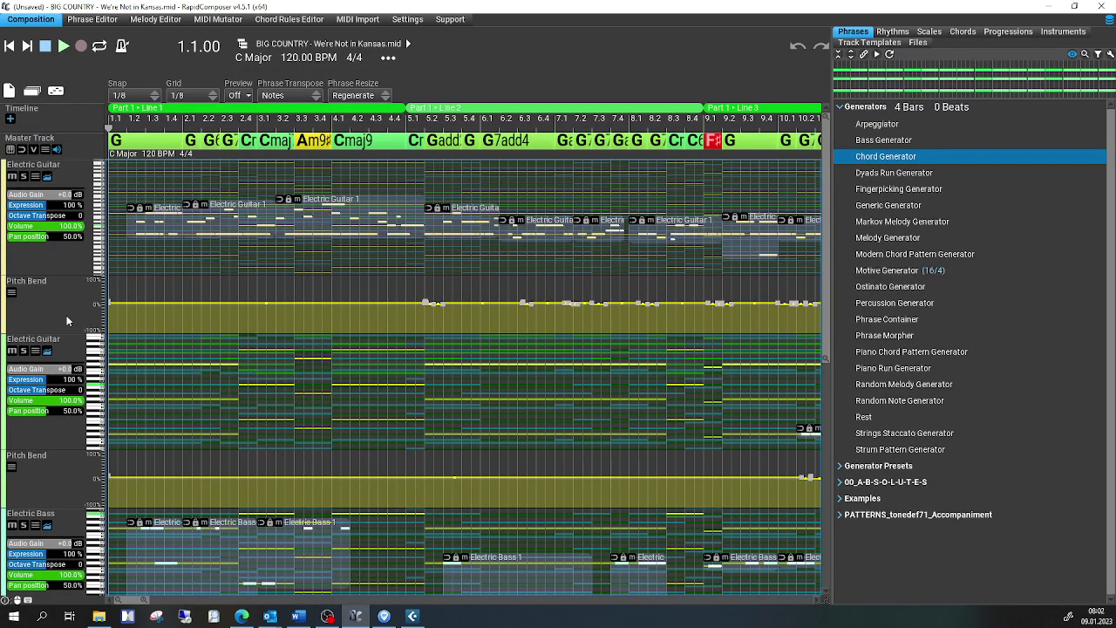
Open the first Electric Guitar track's settings on the Variations tab and enlarge the panel
click(66, 174)
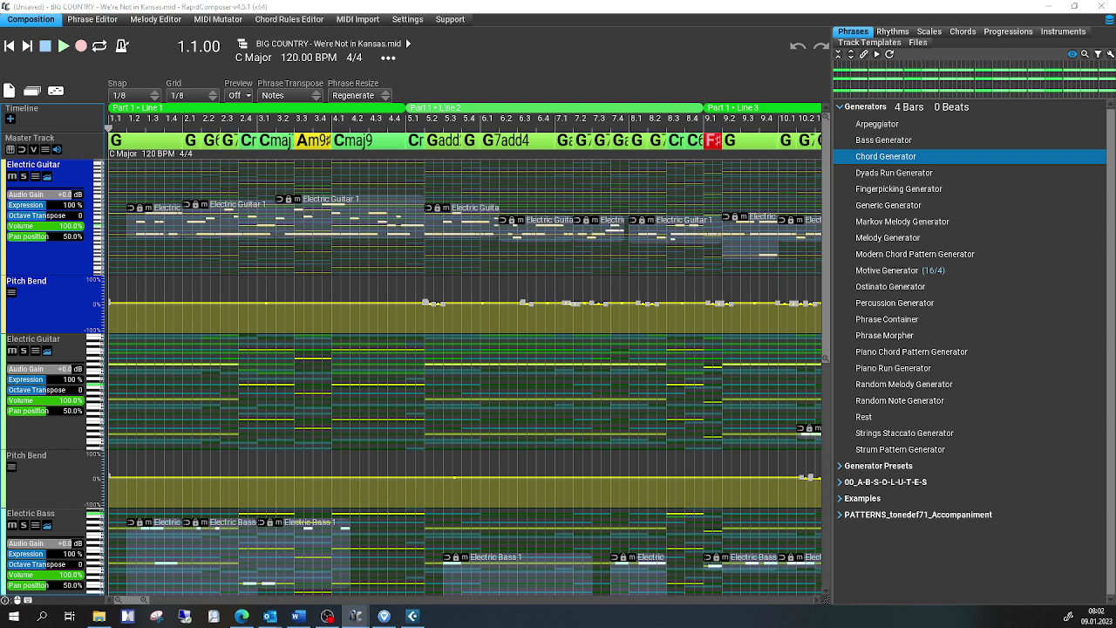
drag(976, 331, 773, 100)
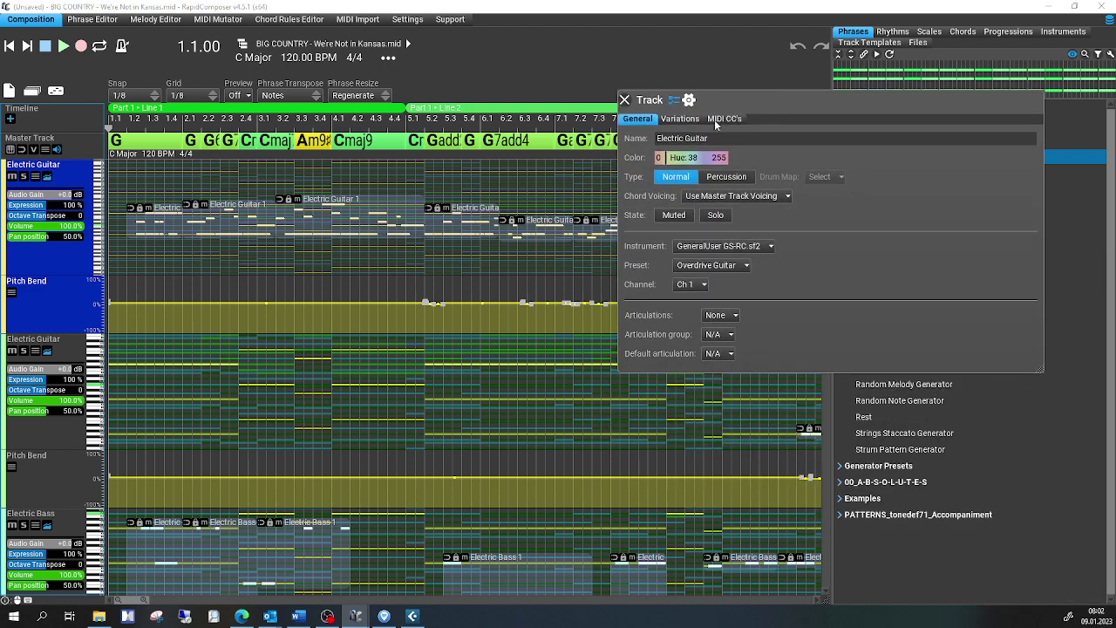
click(689, 120)
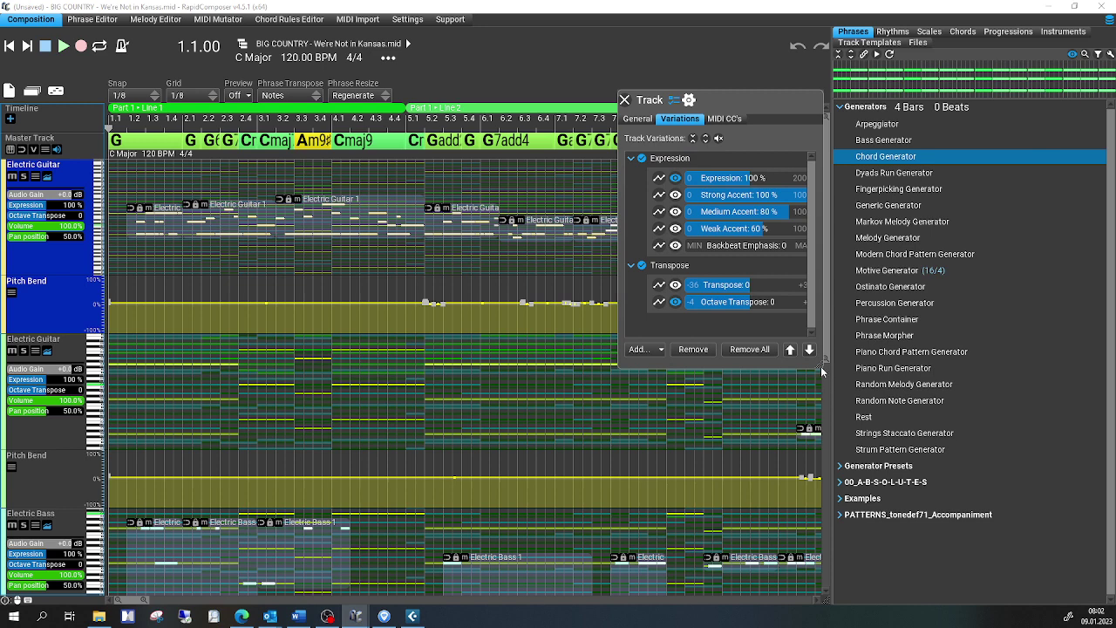
drag(820, 369, 1058, 533)
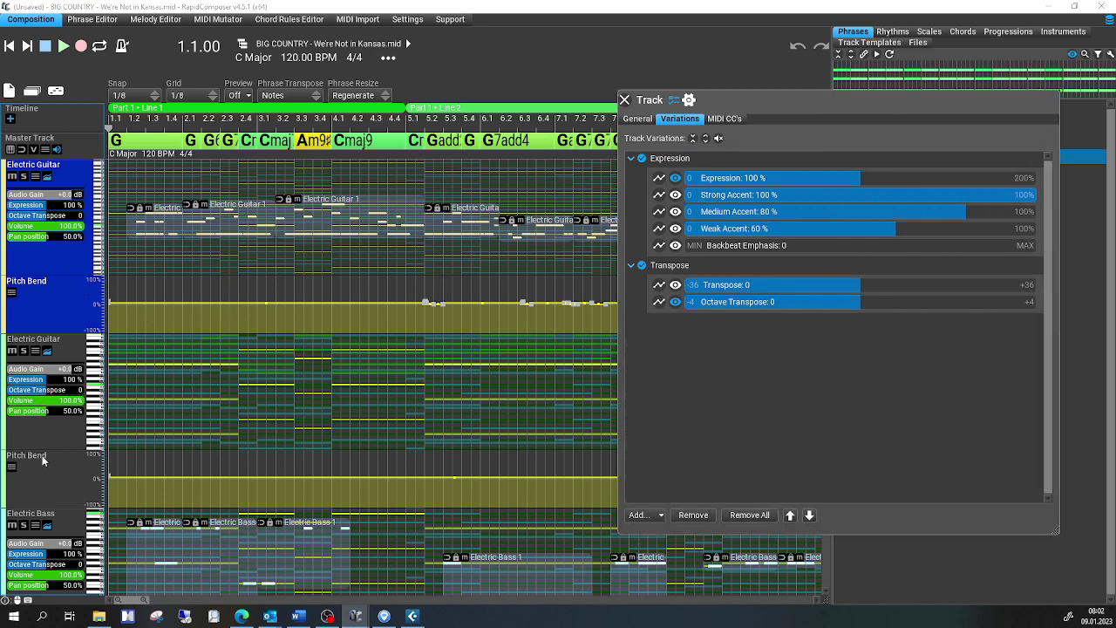
Add the Make Monophonic and Limit Note Range variations to the first guitar track
click(663, 517)
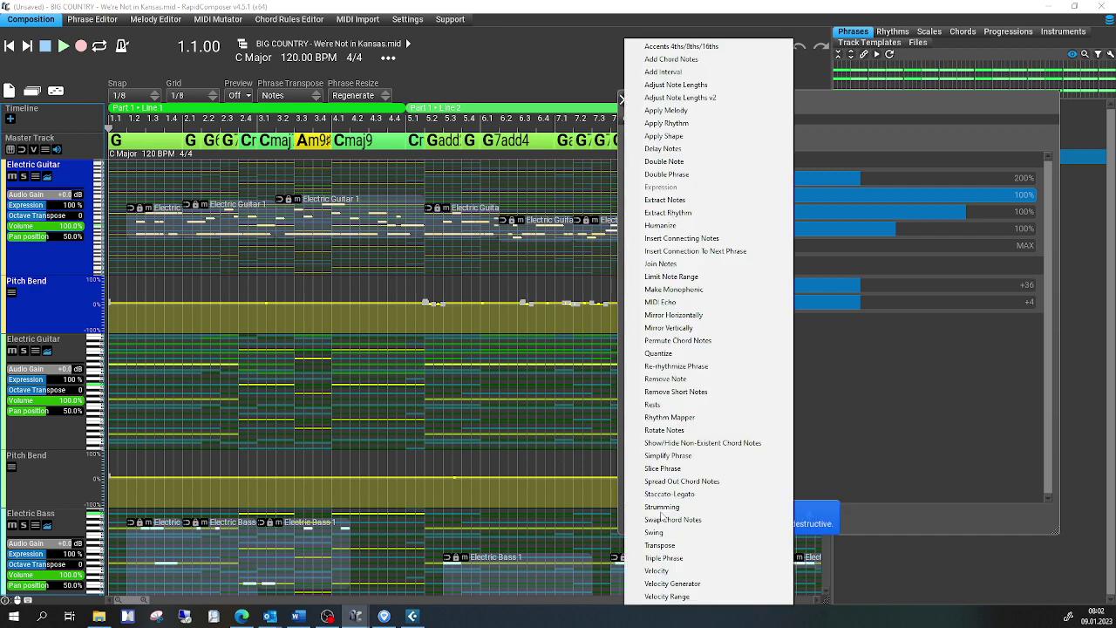
click(703, 290)
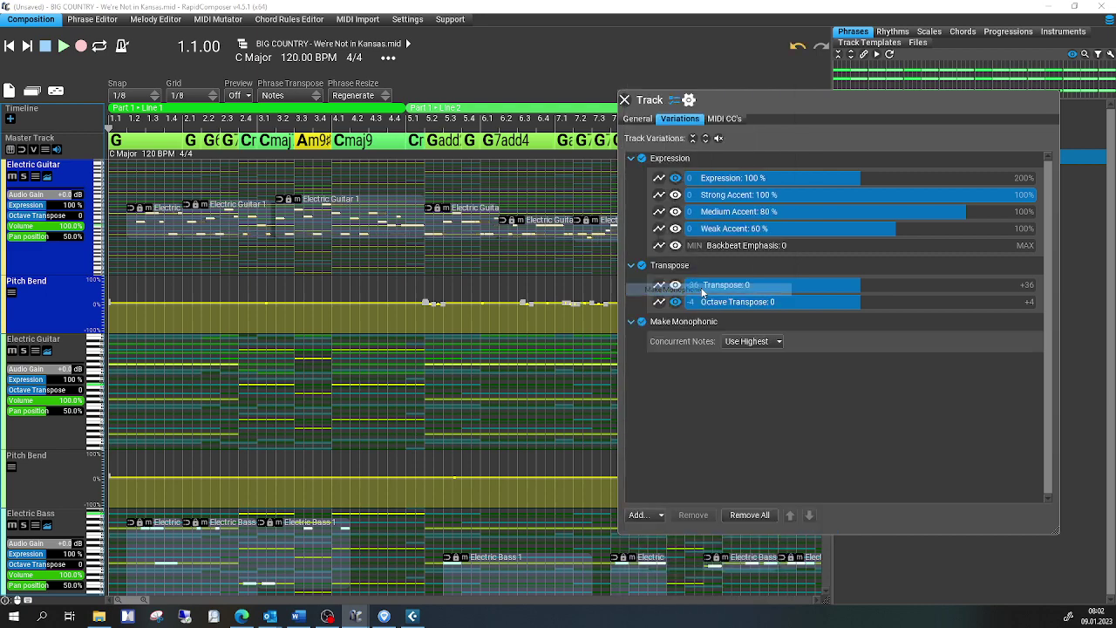
click(662, 517)
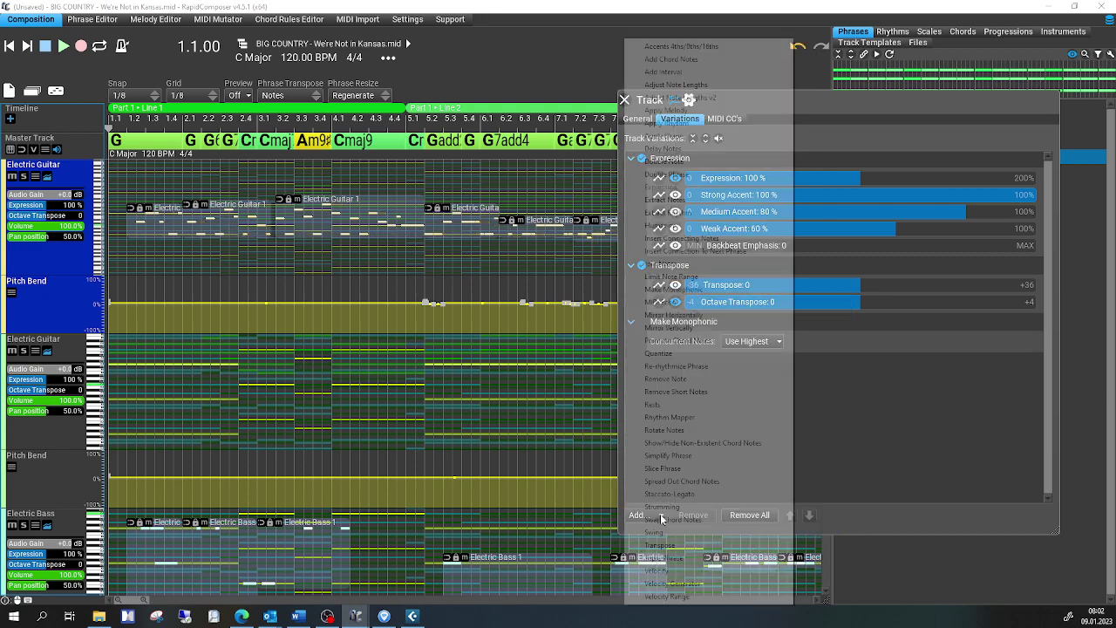
click(699, 279)
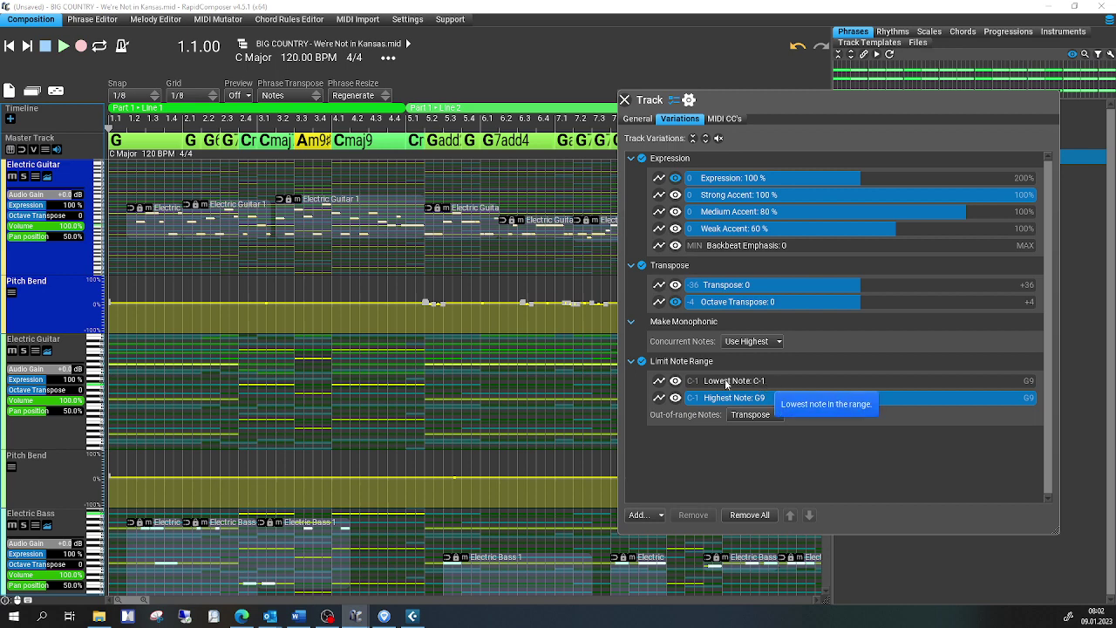
Set Lowest Note E2 and Highest Note D5, and show both range sliders in the header
drag(797, 384, 799, 383)
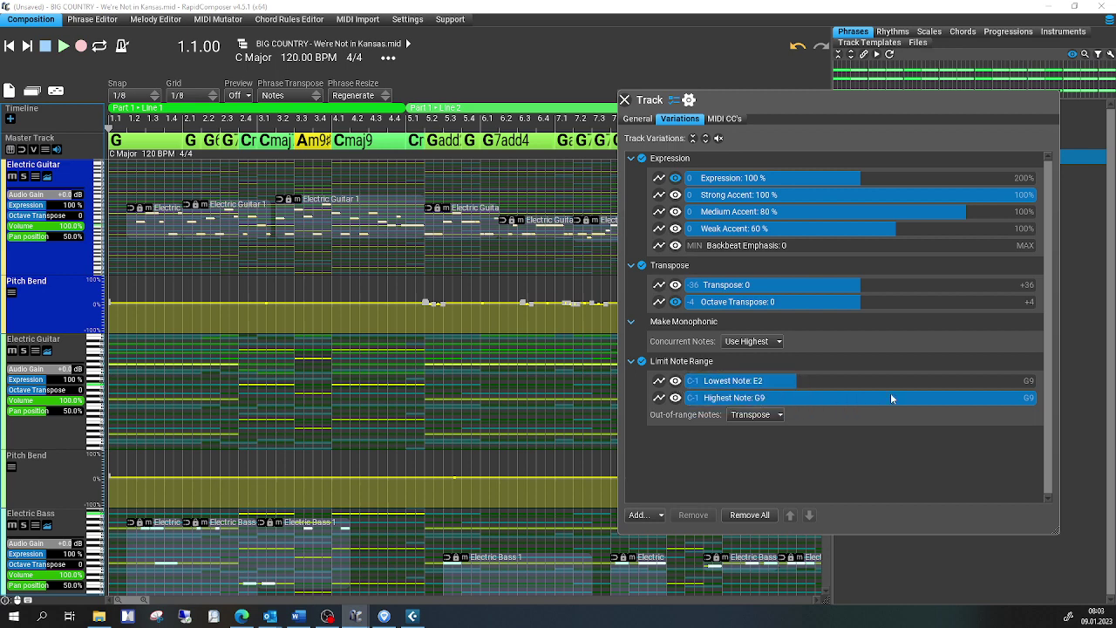
drag(922, 397, 892, 398)
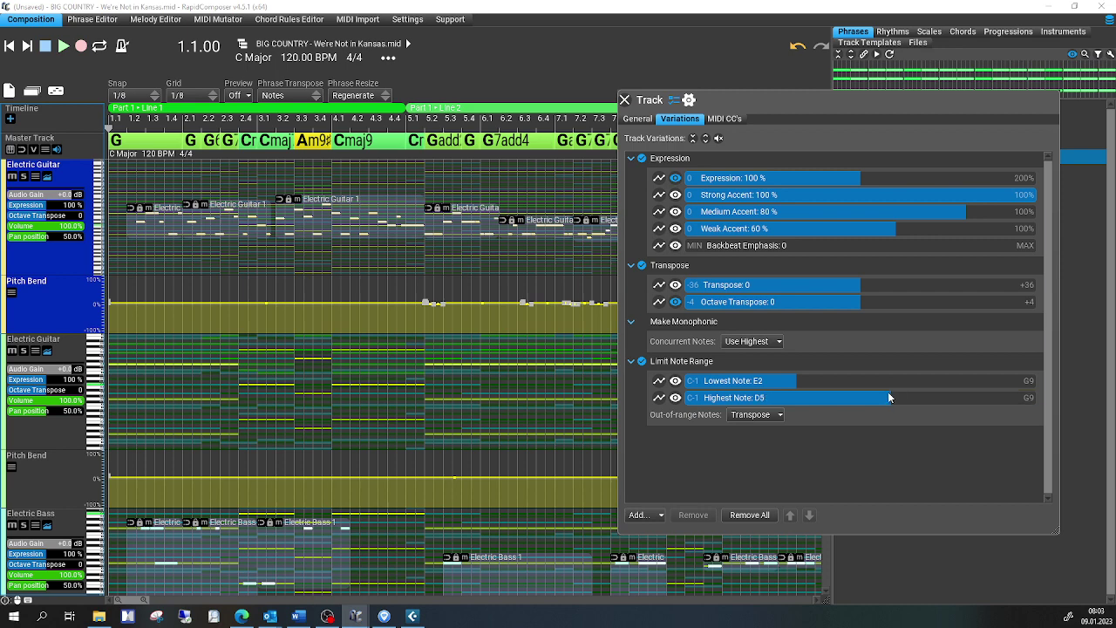
click(675, 397)
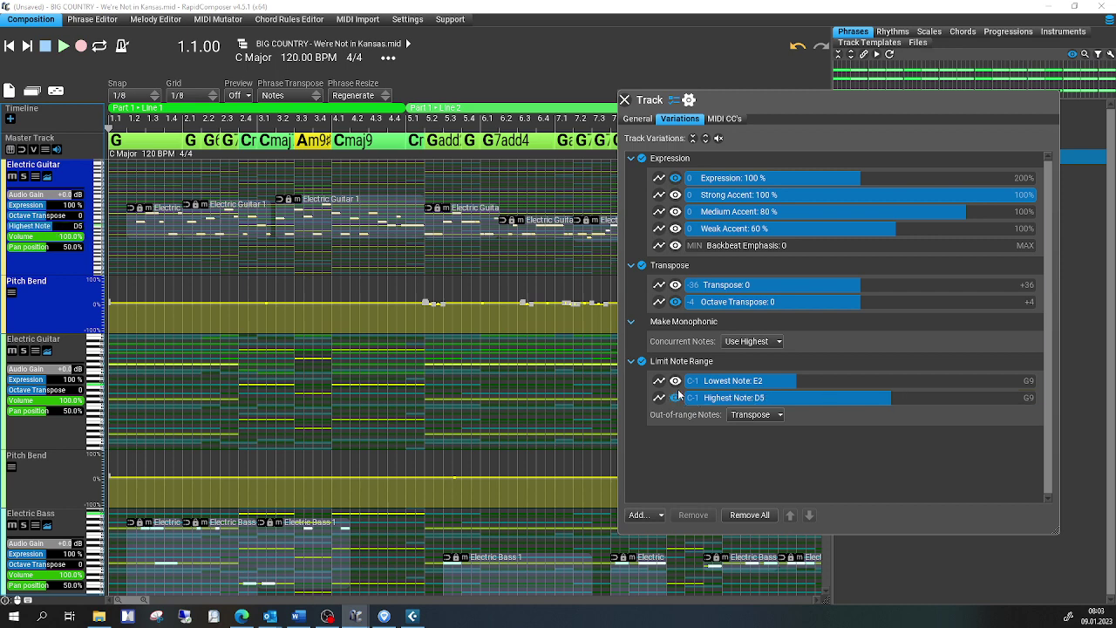
click(675, 380)
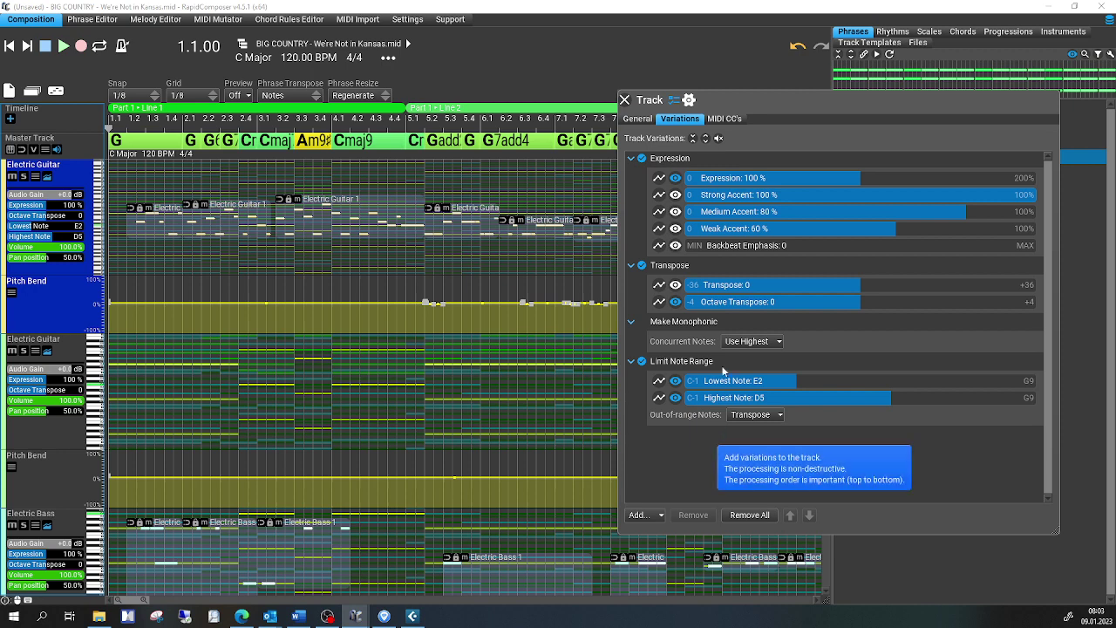
Select the second Electric Guitar track and open its Variations settings
click(689, 100)
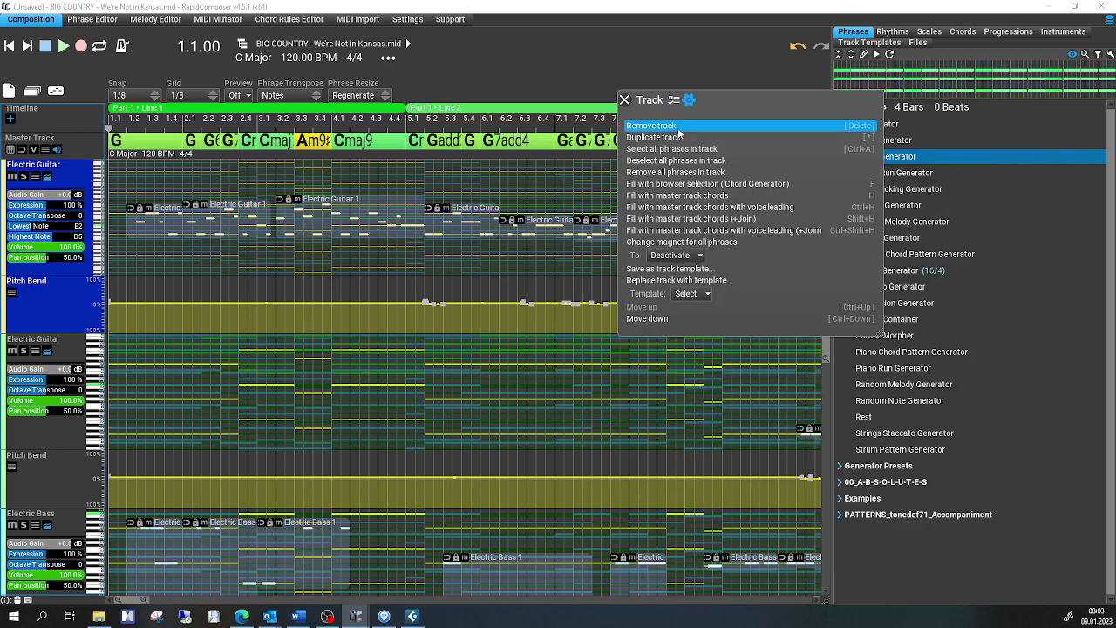
click(678, 137)
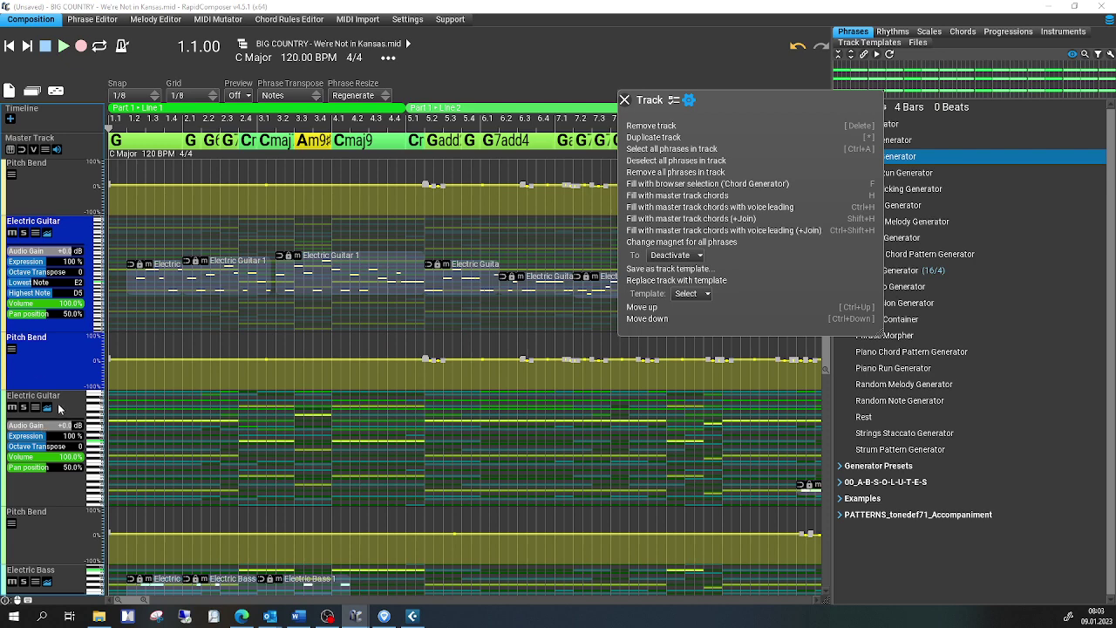
scroll(58, 408, down, 1)
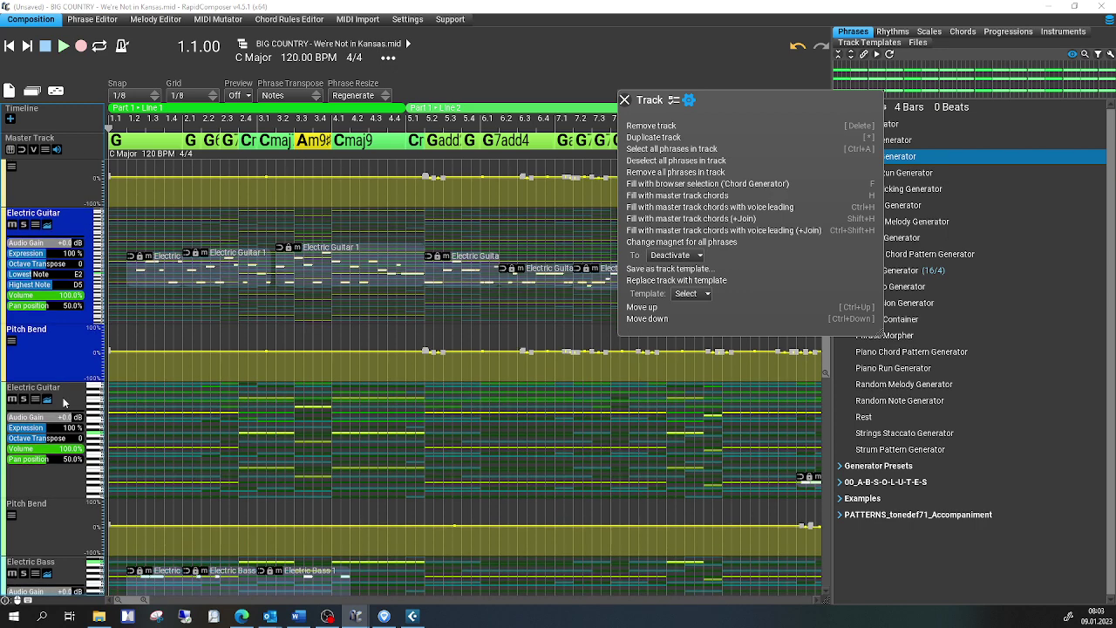
click(63, 401)
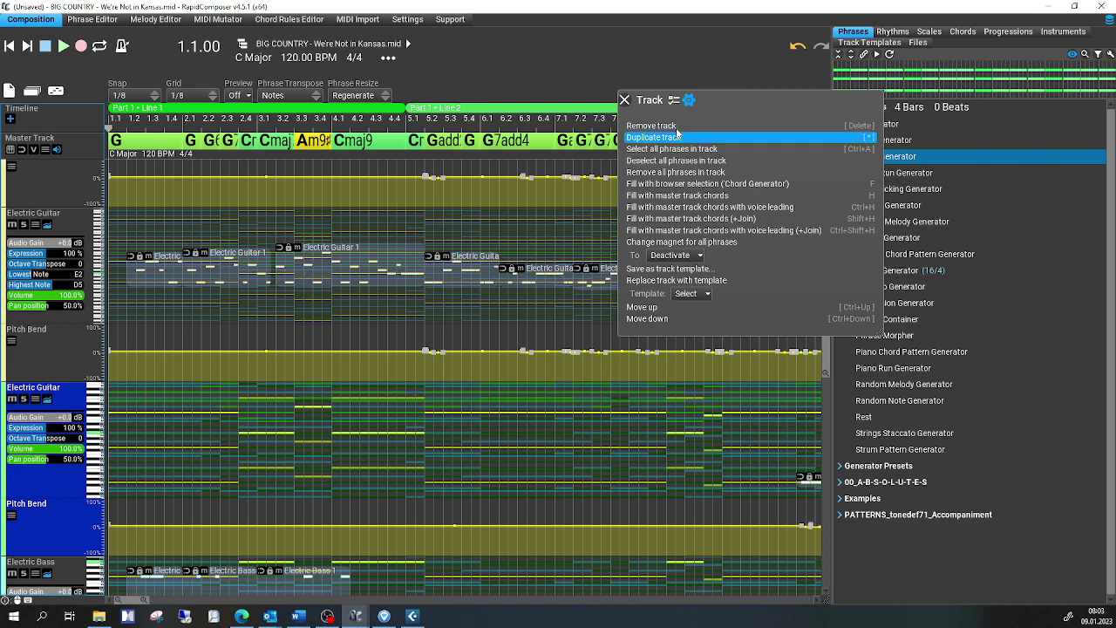
click(674, 99)
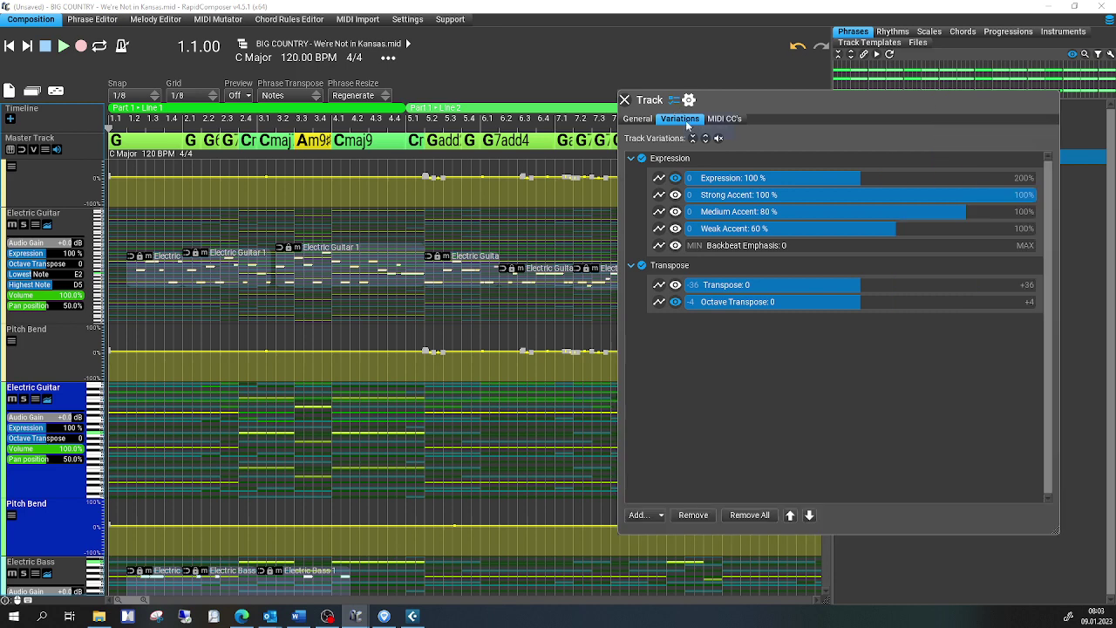
Add the Make Monophonic and Limit Note Range variations to the second guitar track
click(661, 518)
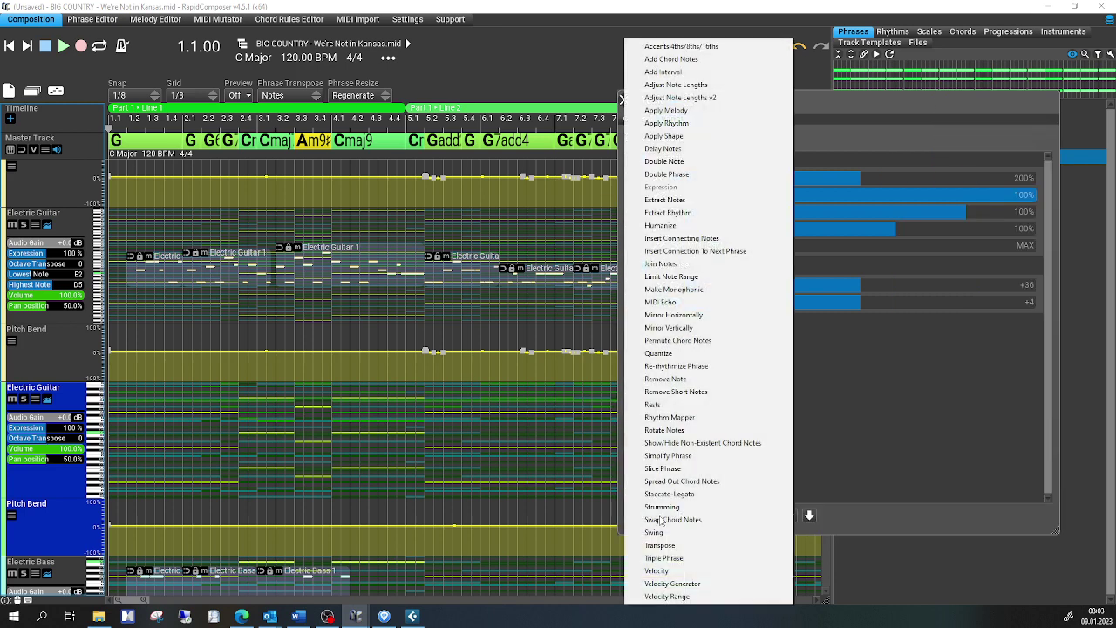
click(712, 288)
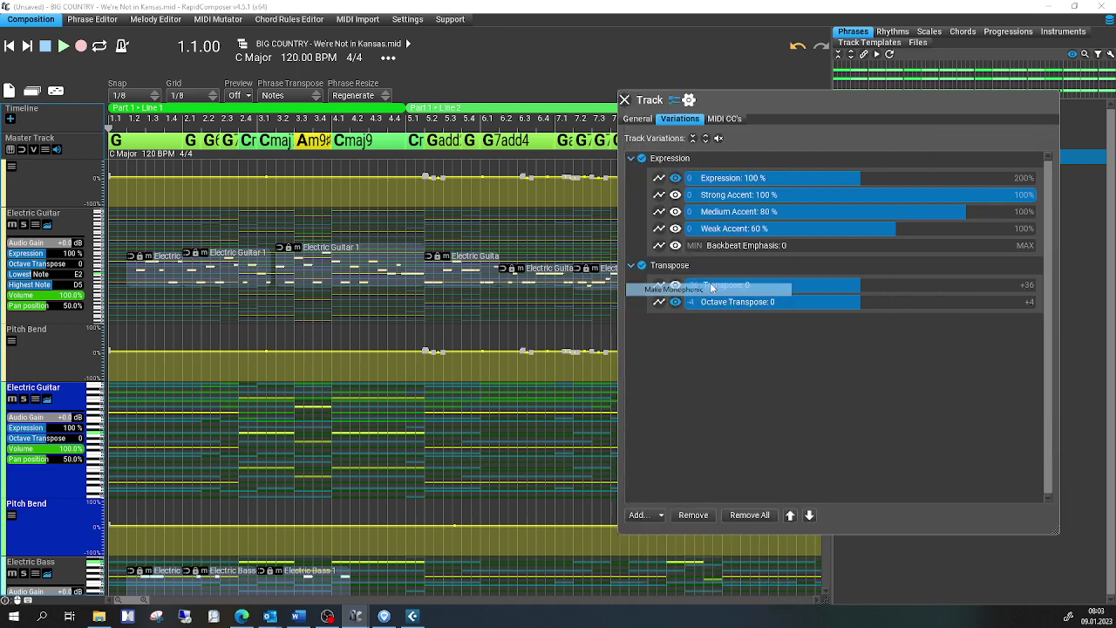
click(659, 516)
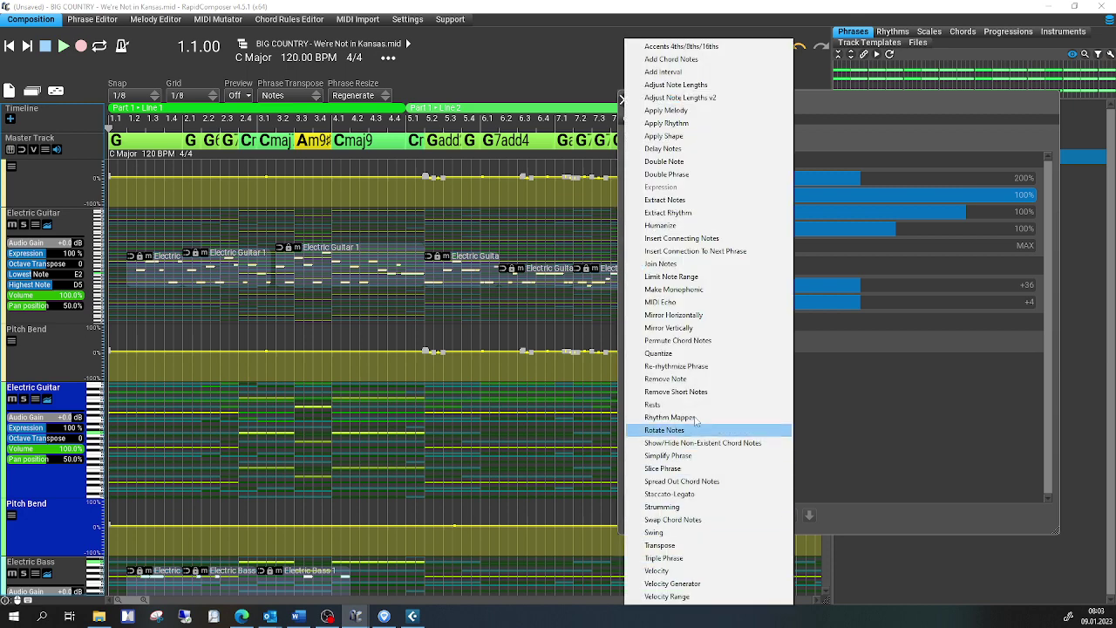
click(732, 279)
Set the second guitar's note range to Lowest Note E2 and Highest Note D5
click(784, 385)
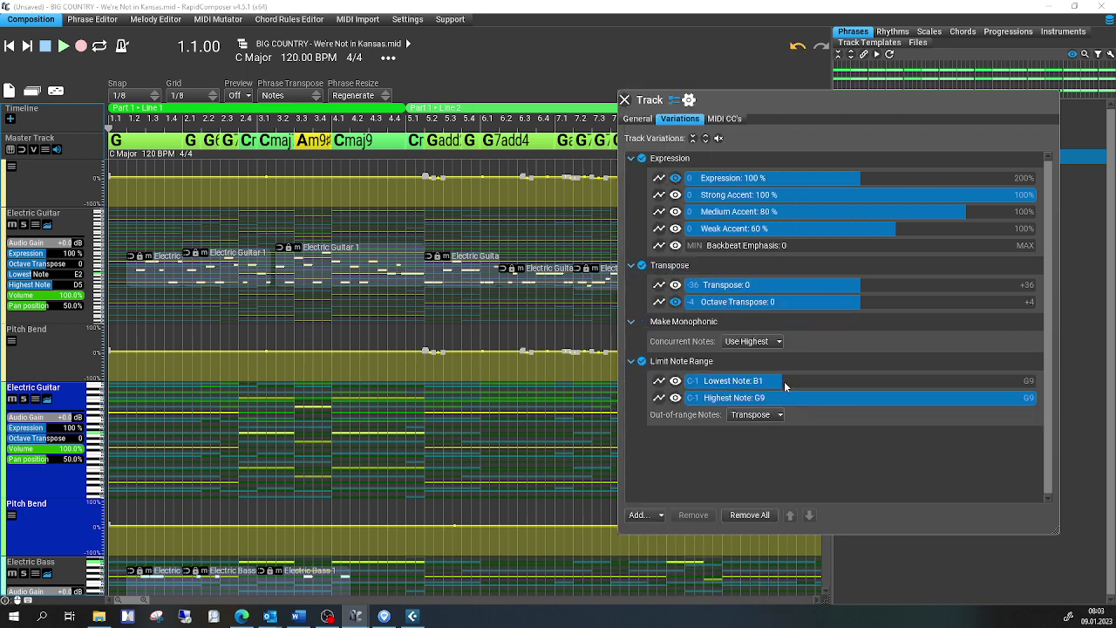
scroll(784, 387, up, 5)
click(881, 398)
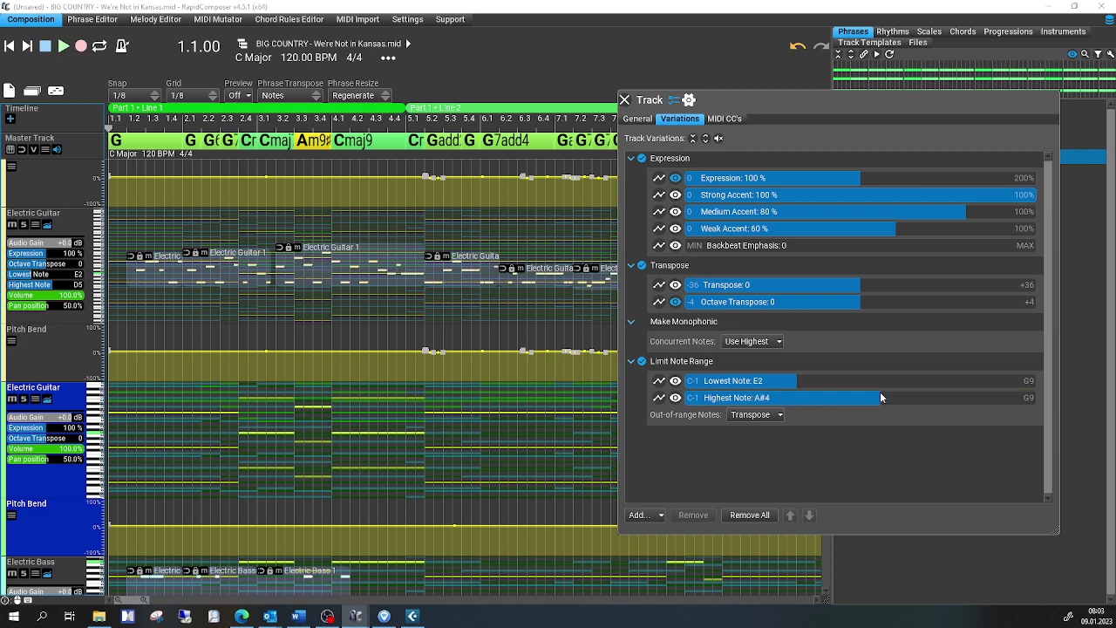
scroll(881, 397, up, 3)
scroll(881, 398, up, 1)
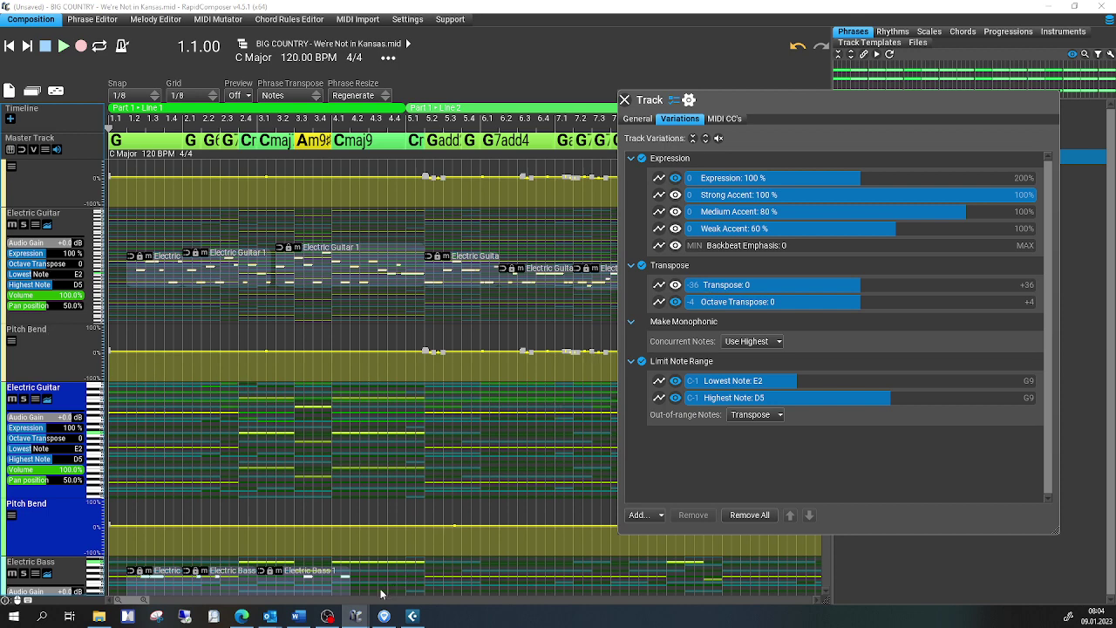
mouse_move(301, 622)
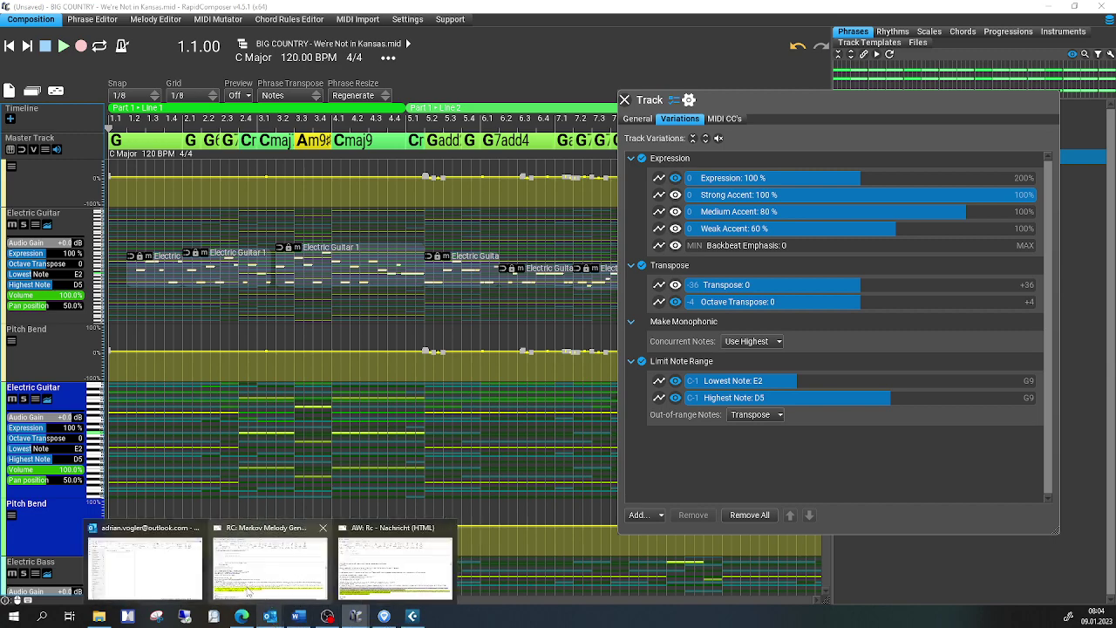
mouse_move(246, 595)
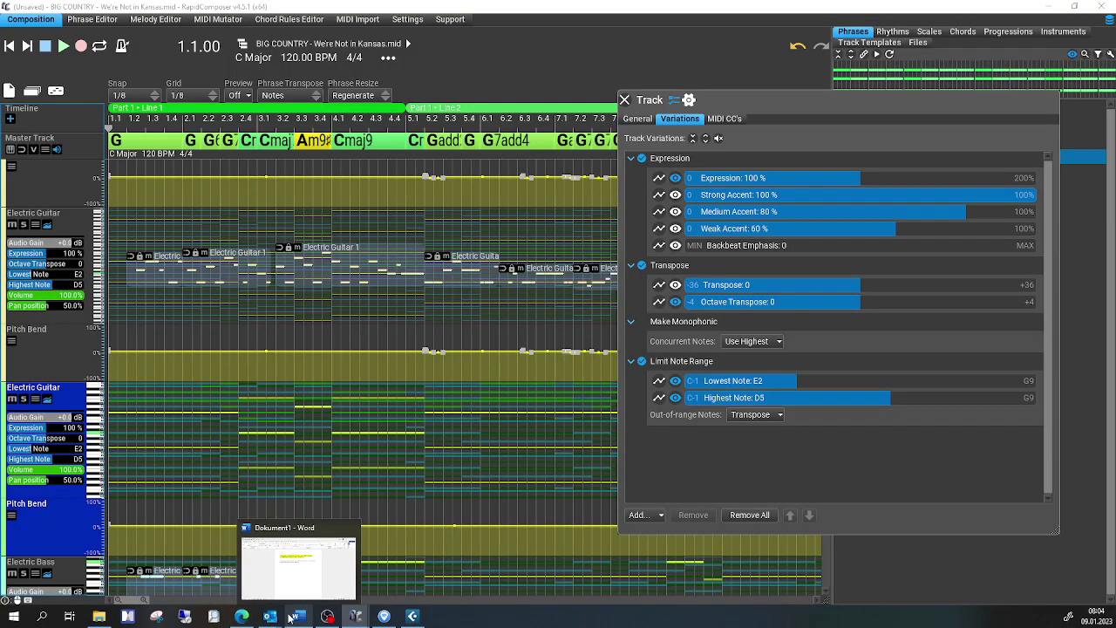
Copy the first paragraph's bold italic yellow-highlight formatting onto the second paragraph with Format Painter, then minimize Word
click(298, 616)
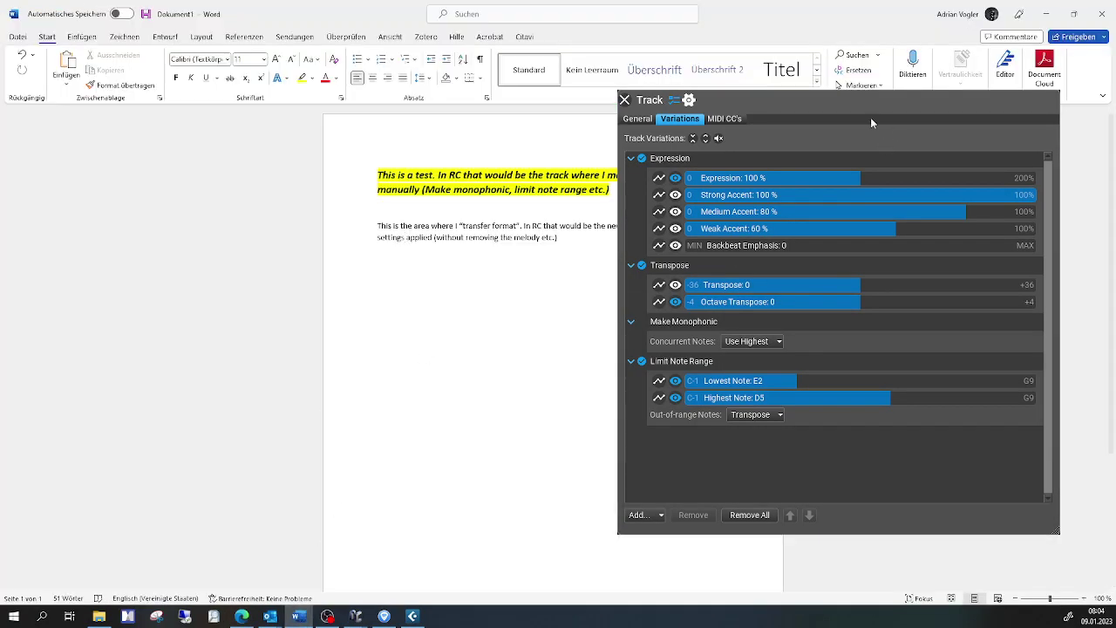
click(919, 122)
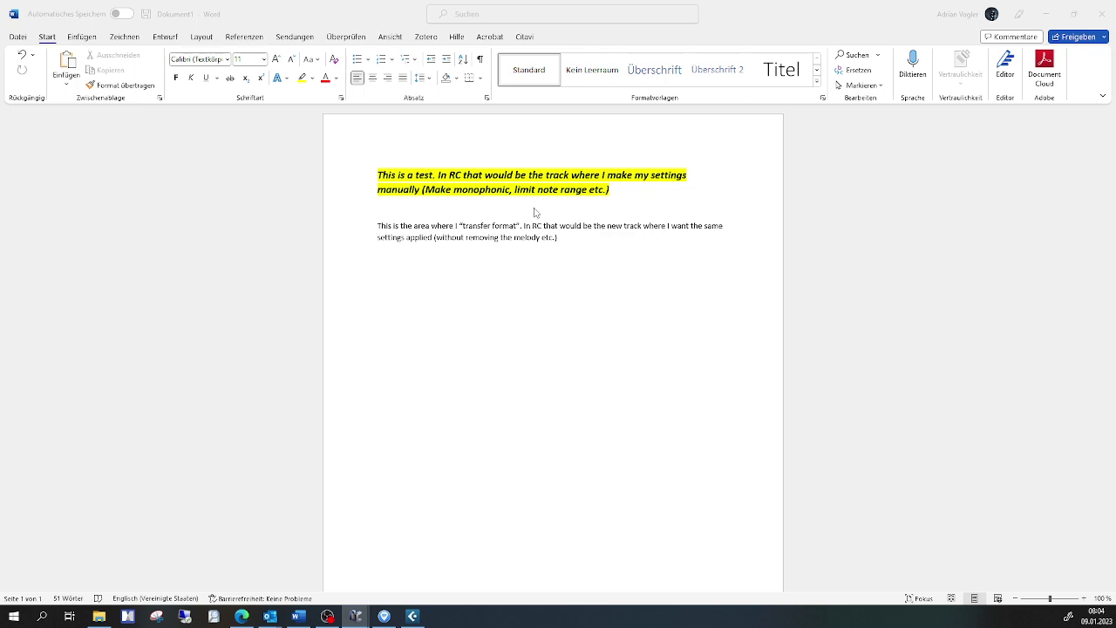
double_click(405, 178)
triple_click(405, 178)
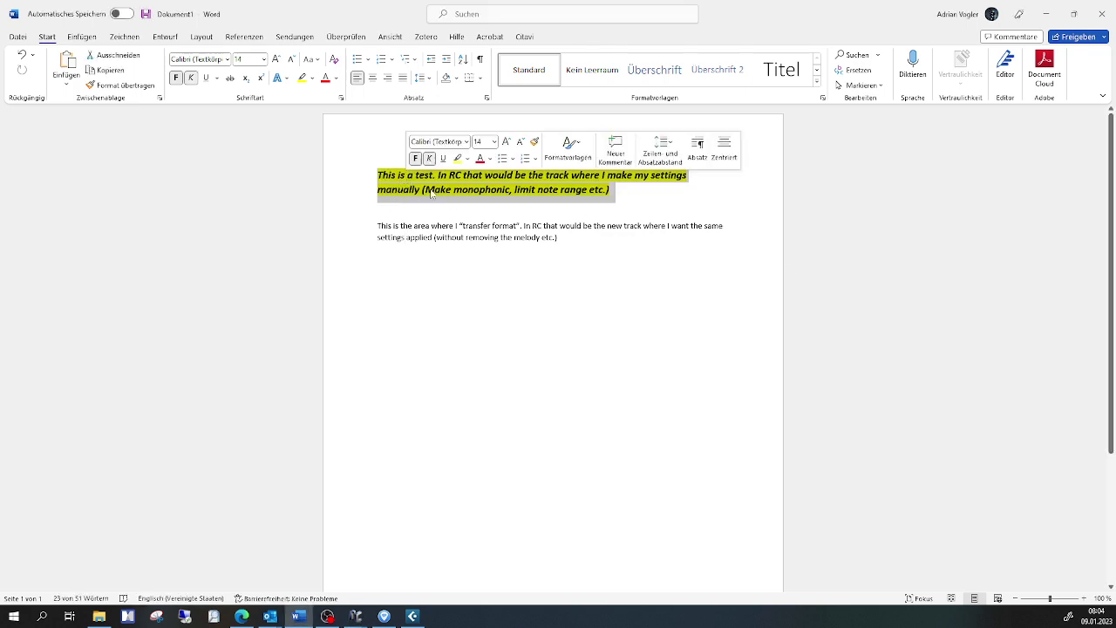
click(129, 87)
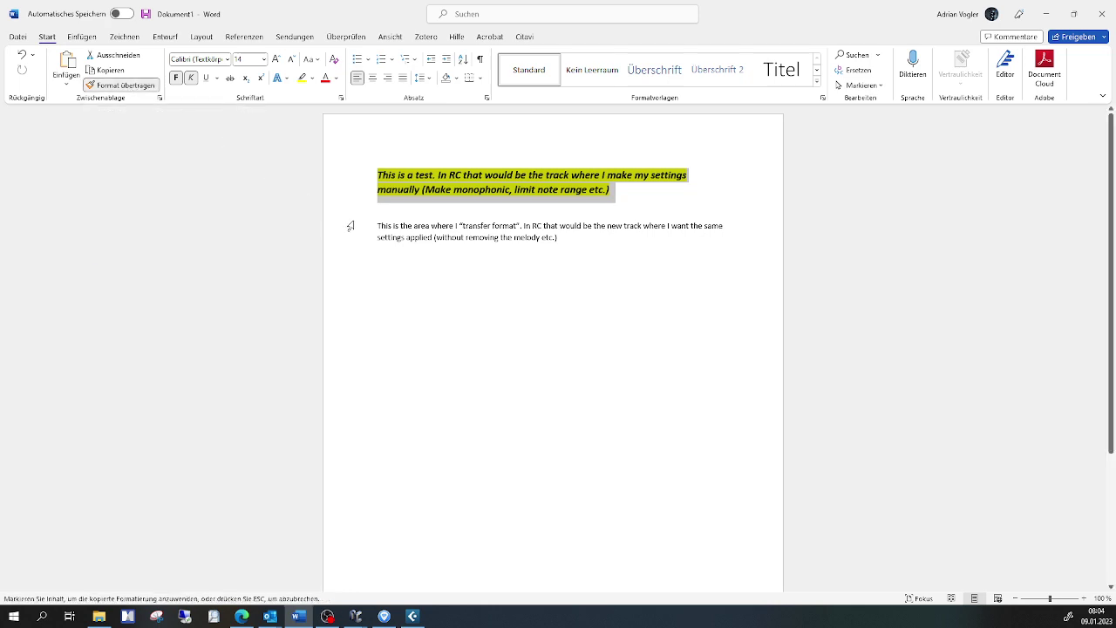
drag(350, 227, 357, 266)
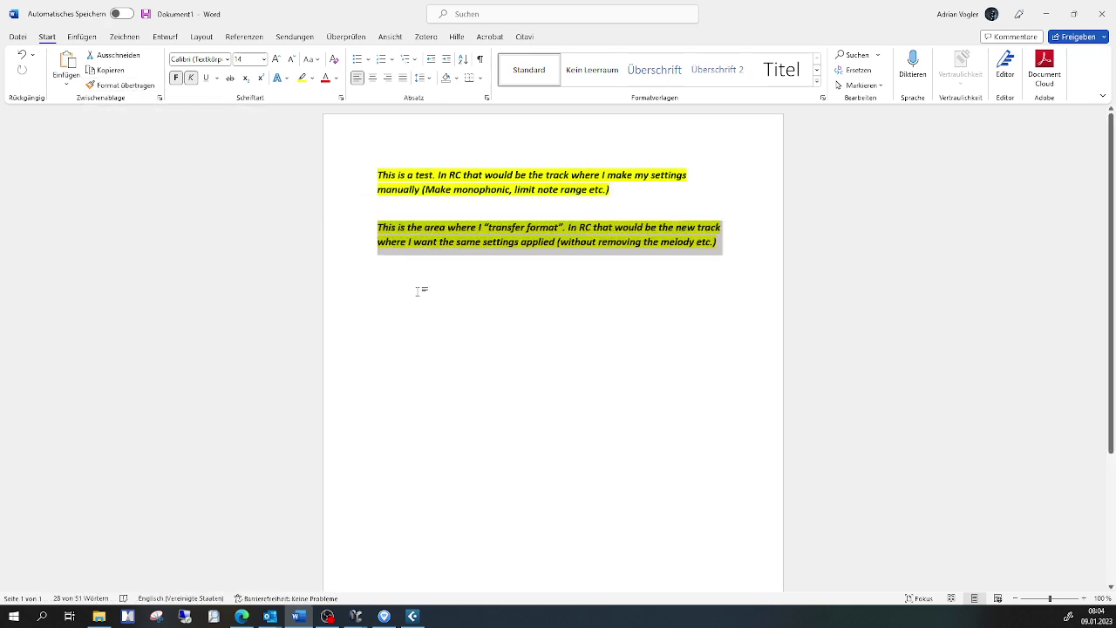
click(414, 242)
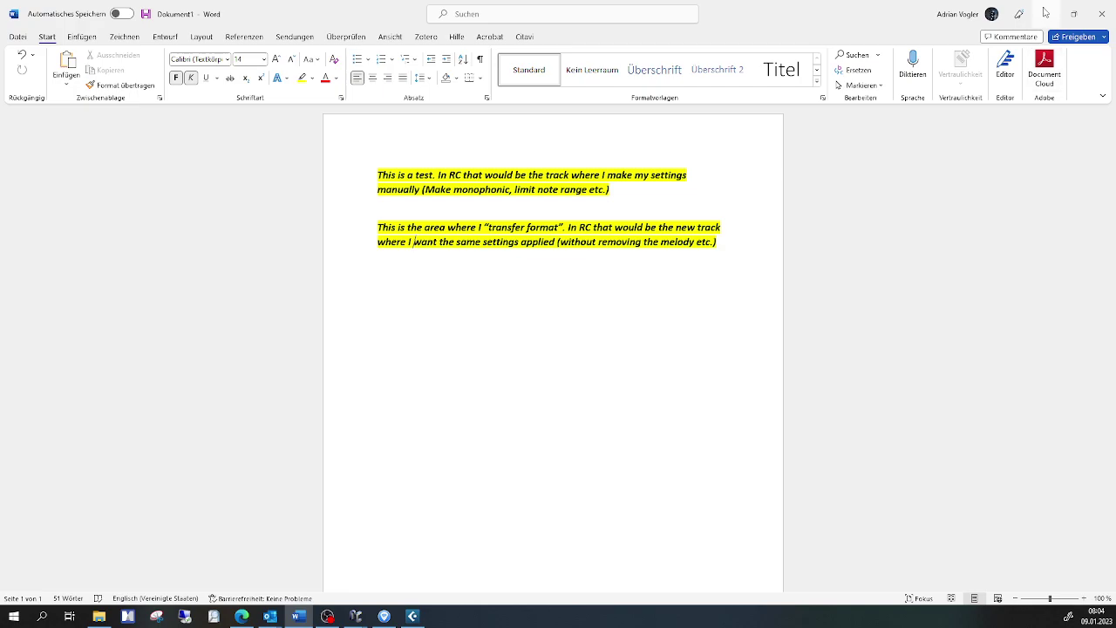
click(1046, 12)
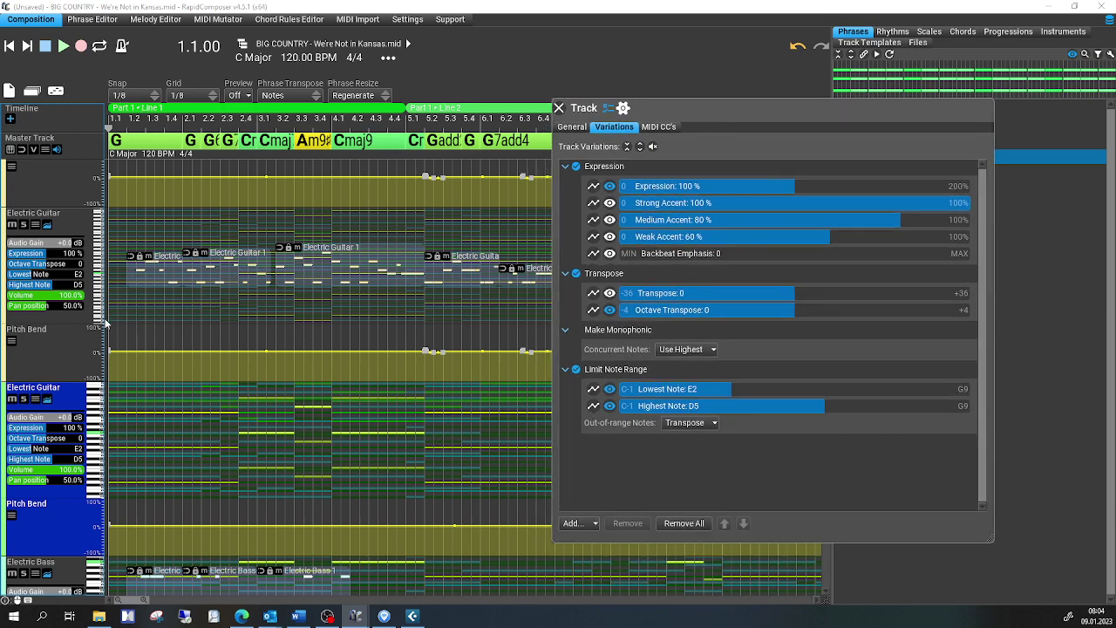
Select the bottom Electric Guitar track to show its Expression 100% and Transpose 0 variations
scroll(52, 345, down, 1)
scroll(52, 342, down, 5)
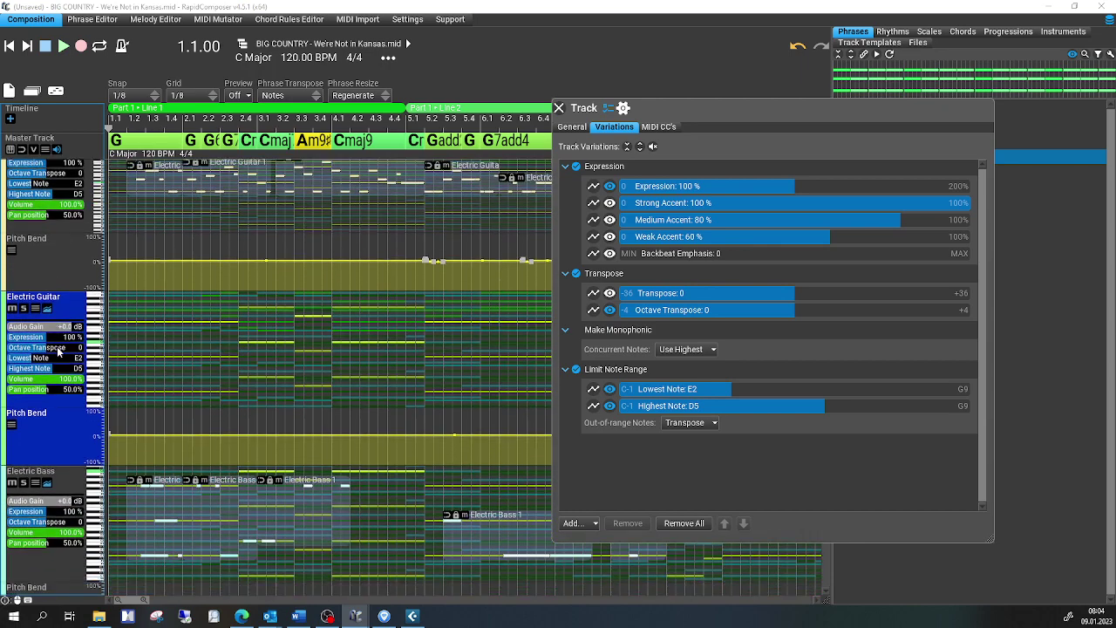
scroll(56, 346, down, 5)
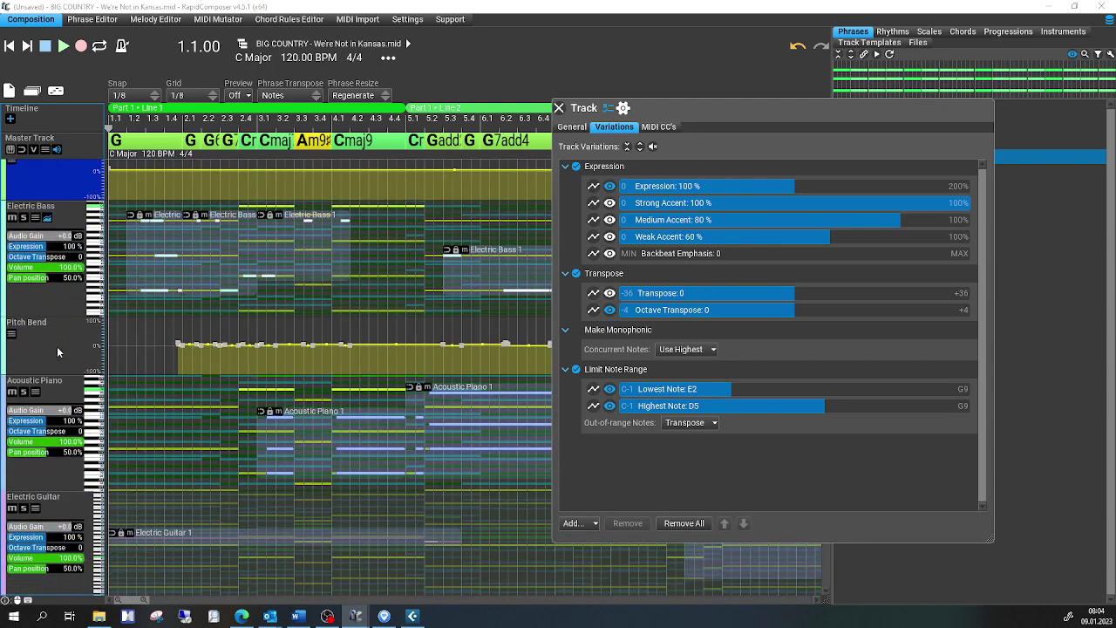
scroll(119, 375, down, 2)
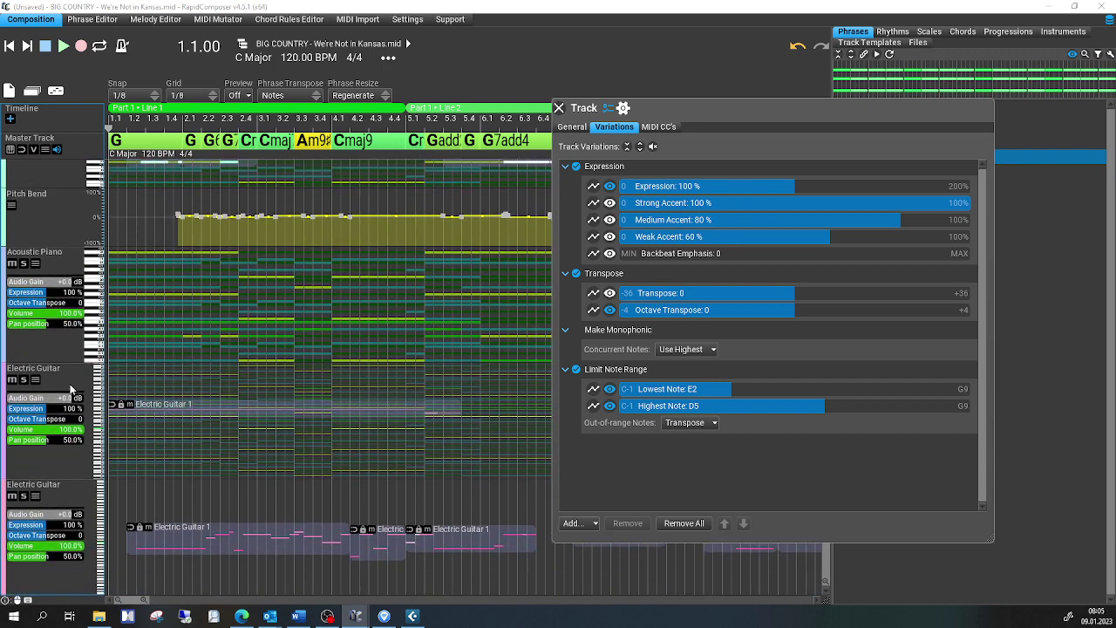
click(65, 494)
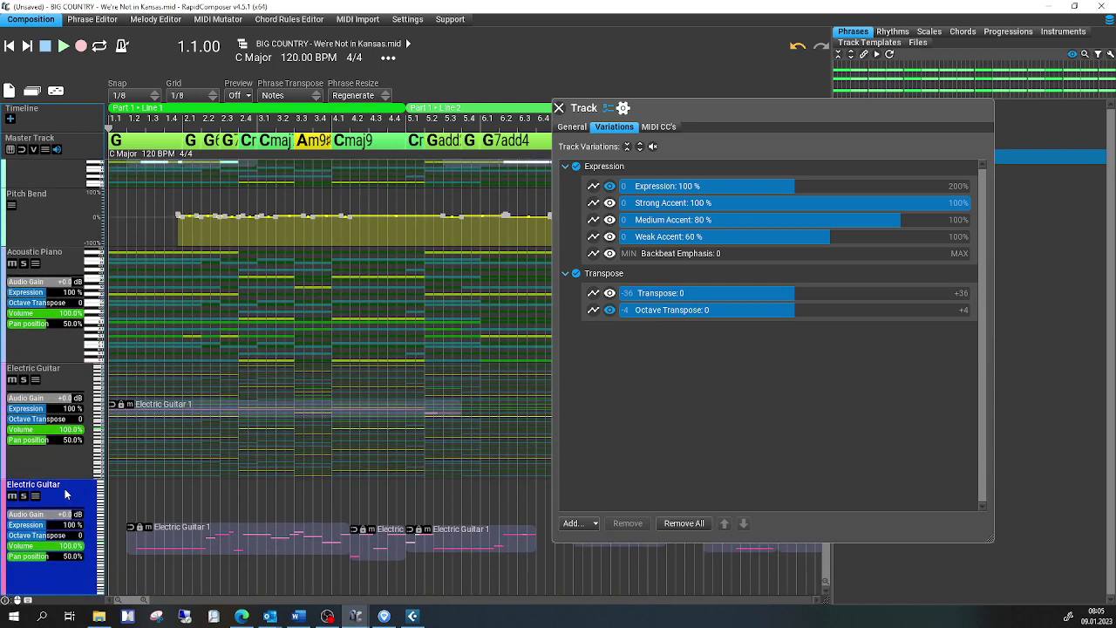
click(595, 524)
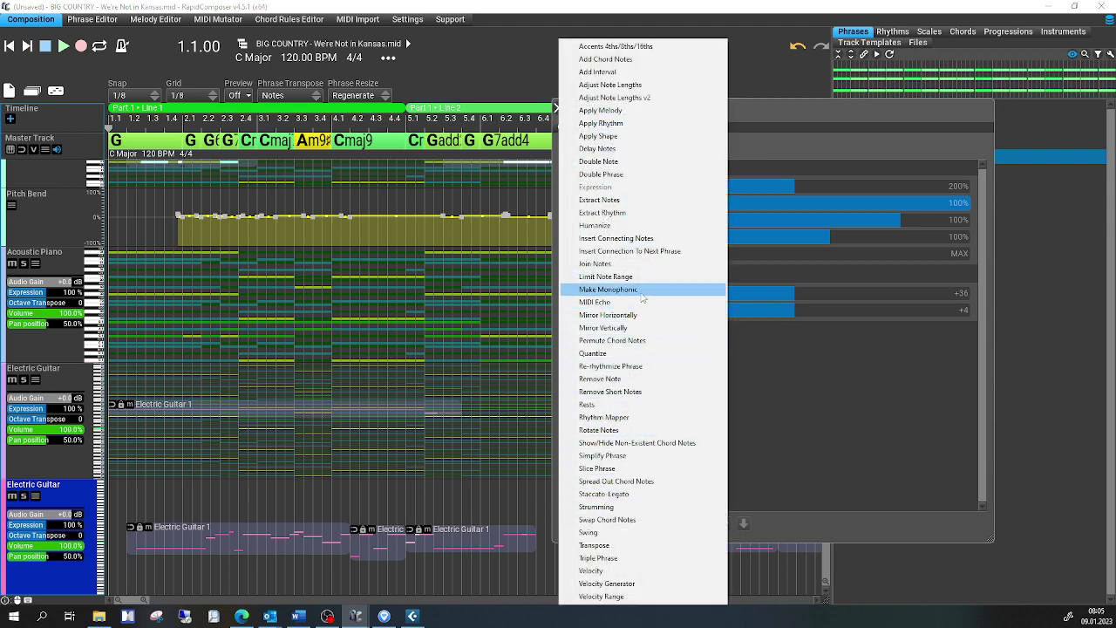
click(897, 396)
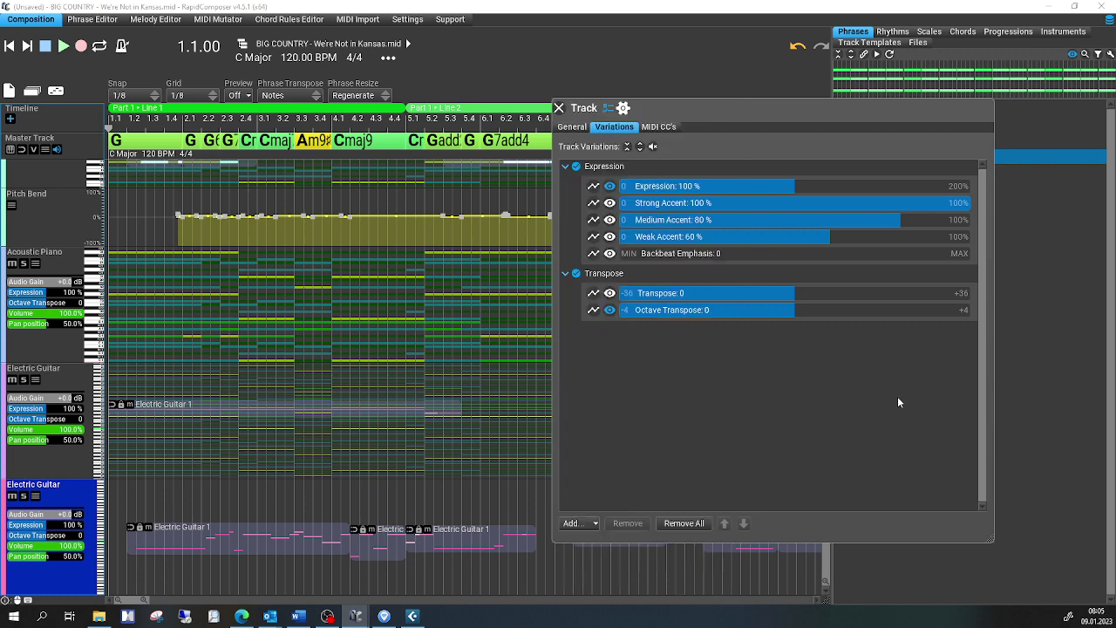
click(623, 108)
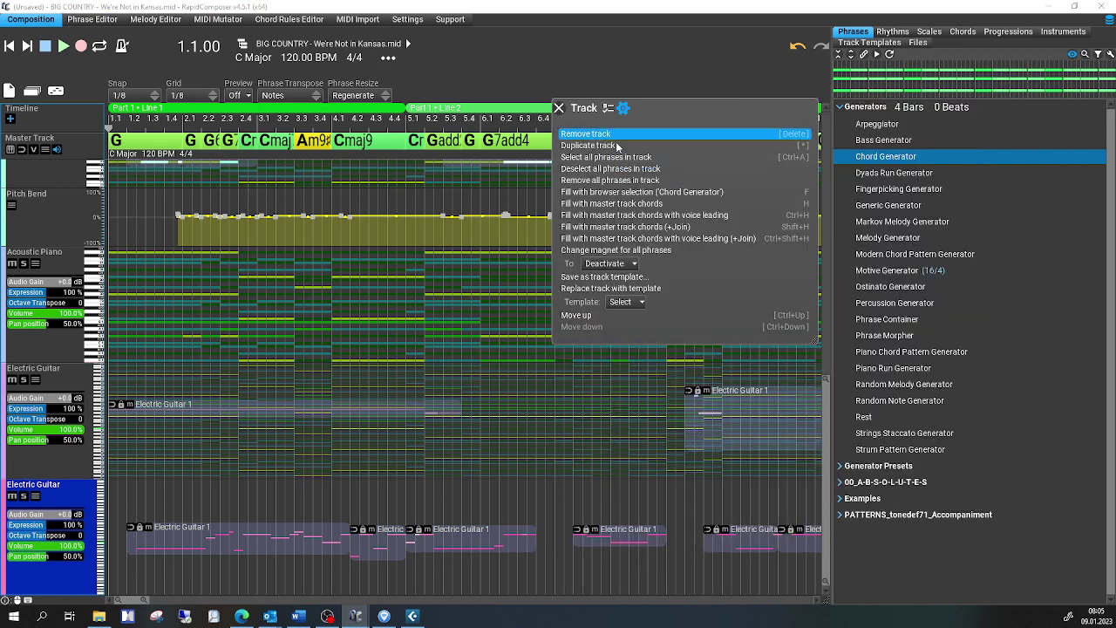
click(610, 146)
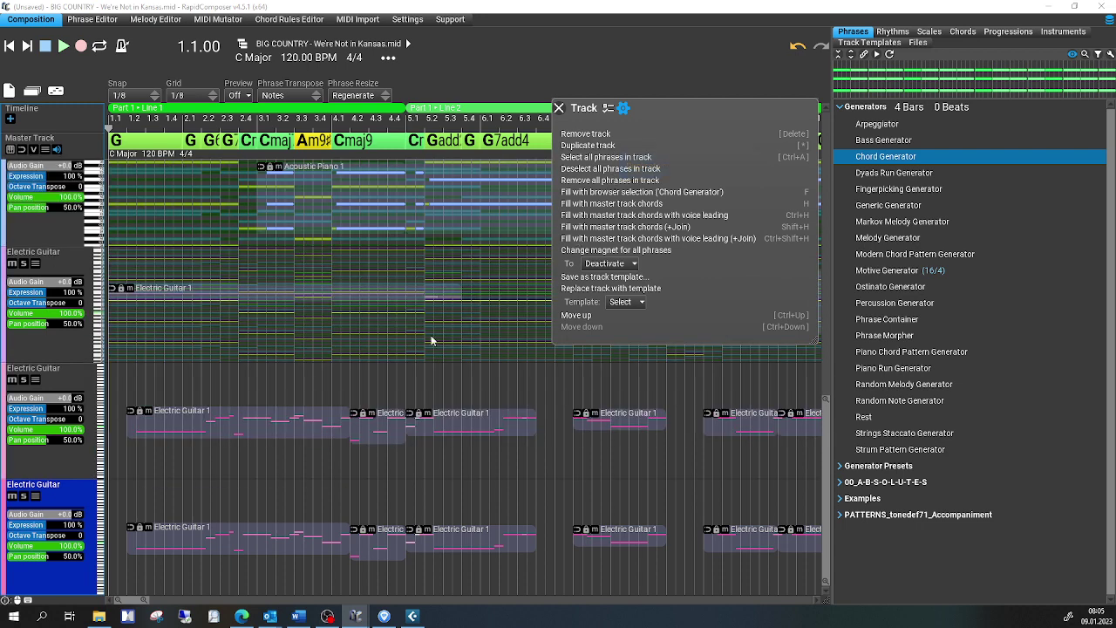
click(621, 304)
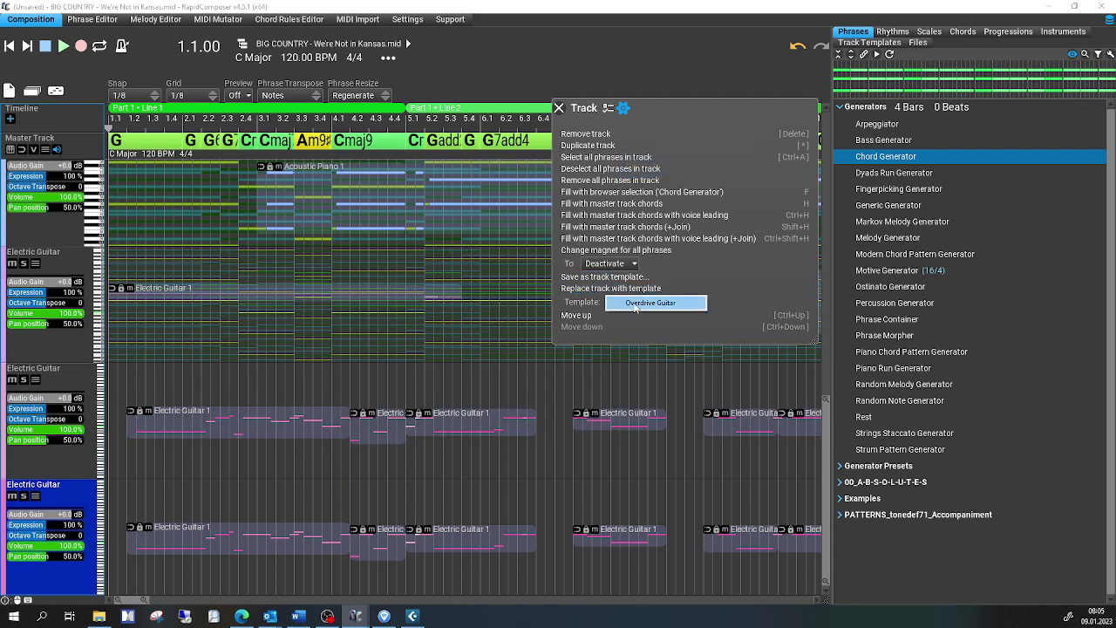
click(634, 306)
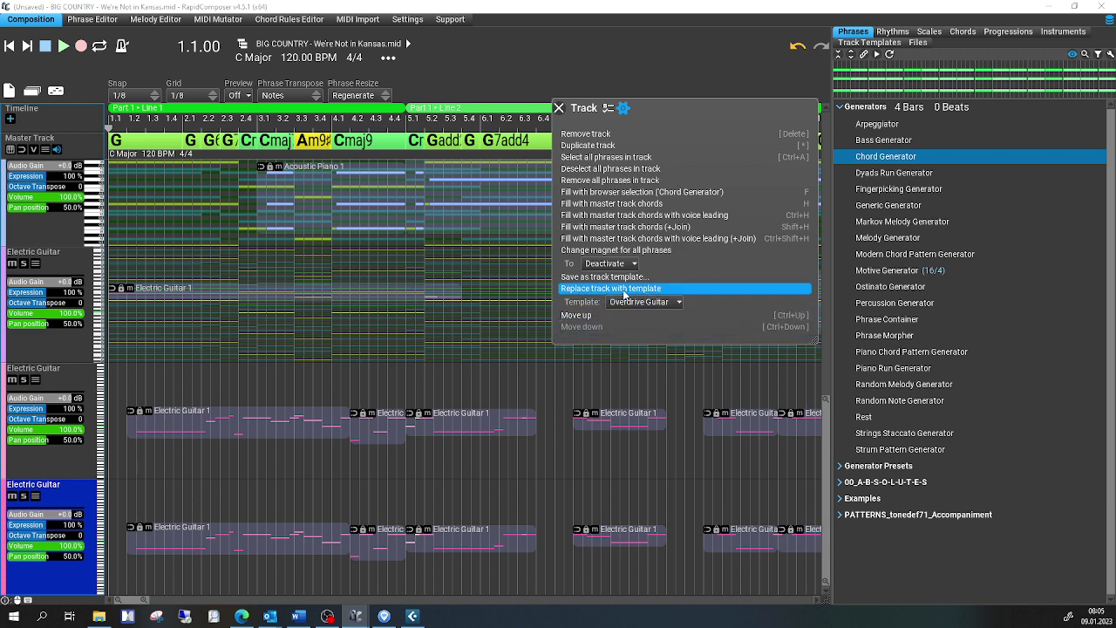
click(624, 296)
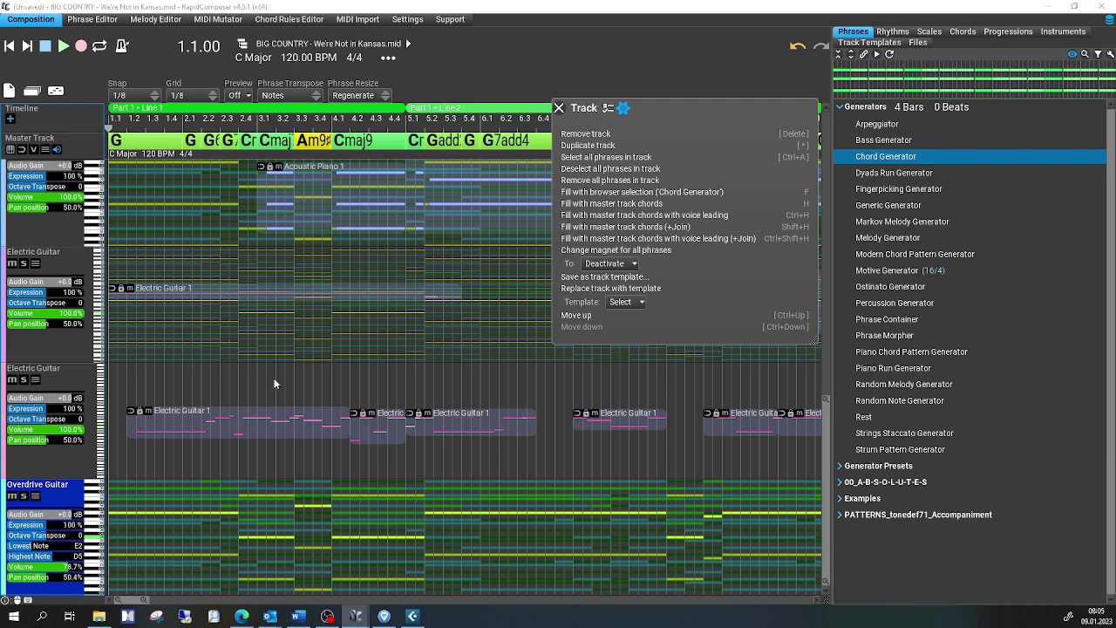
click(616, 143)
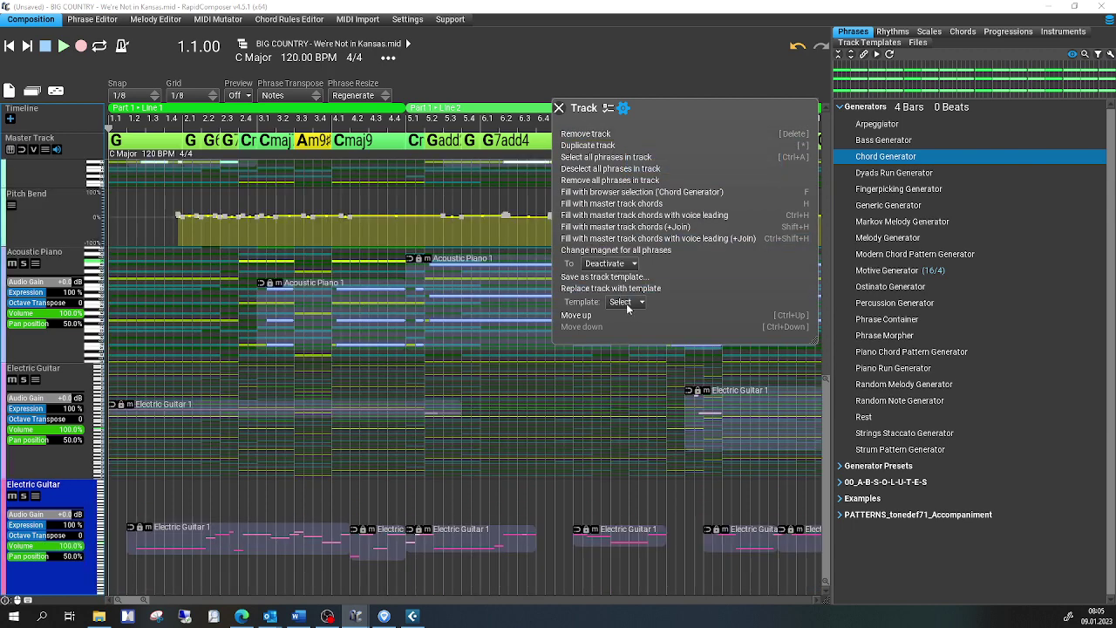
Add Make Monophonic and Limit Note Range variations to the lower Electric Guitar track
click(609, 110)
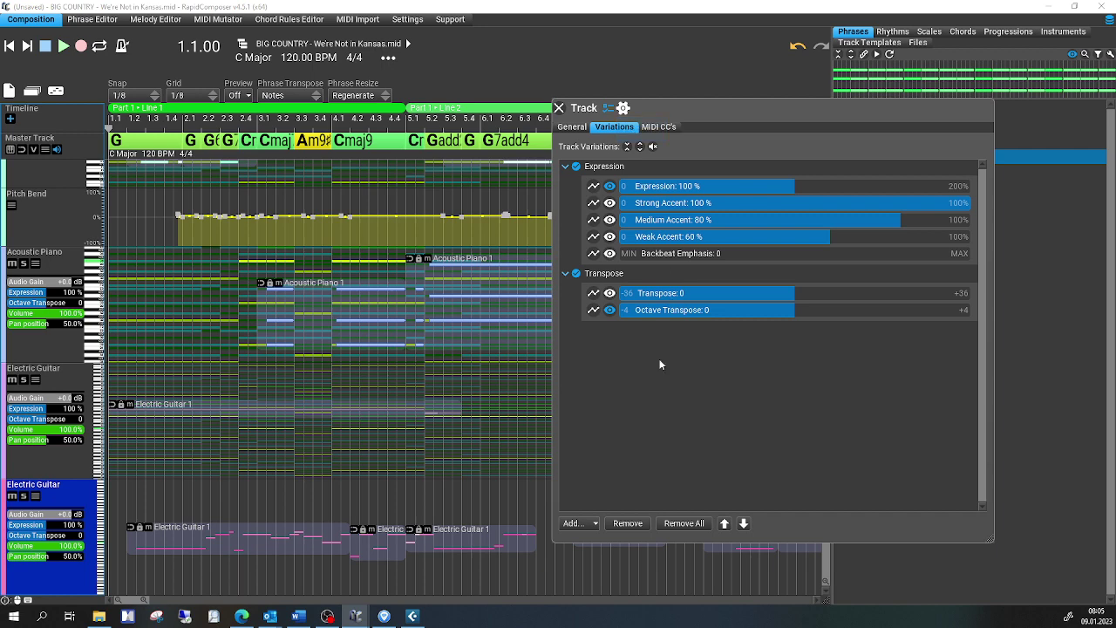
click(591, 523)
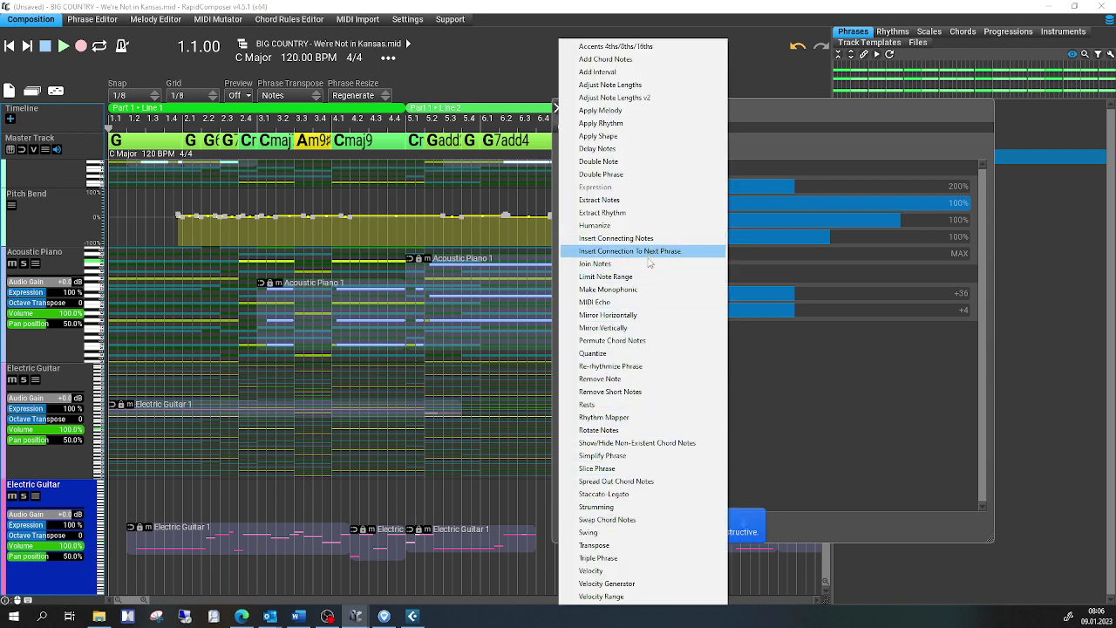
click(655, 293)
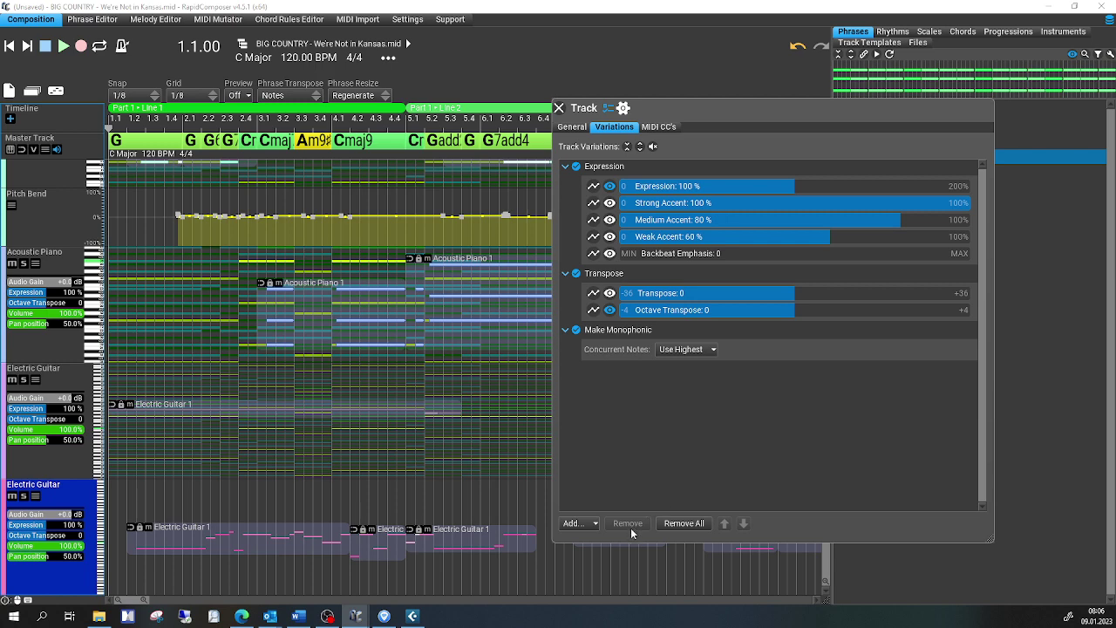
click(599, 524)
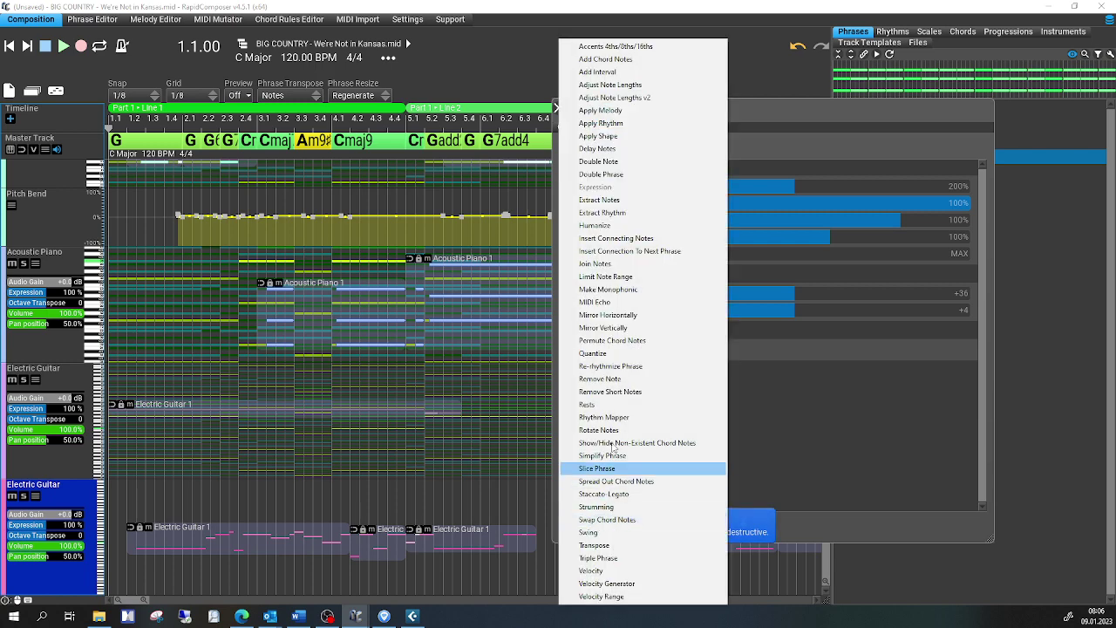
click(610, 276)
Set the note range to E2 through D5 and show both limits in the track header
drag(722, 387, 739, 390)
scroll(740, 390, down, 2)
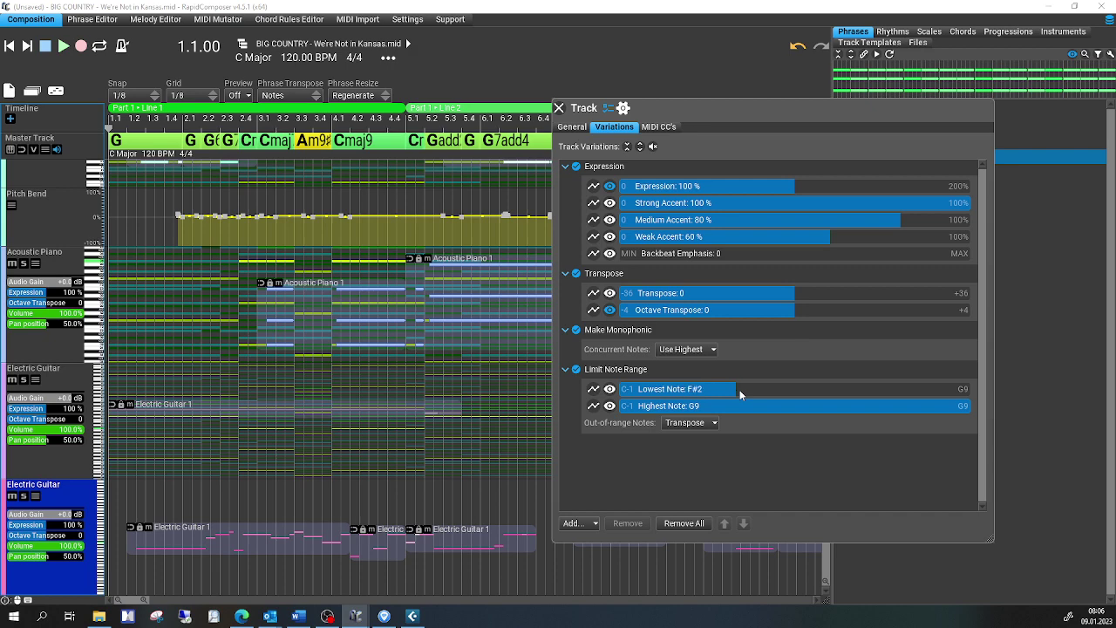
click(814, 403)
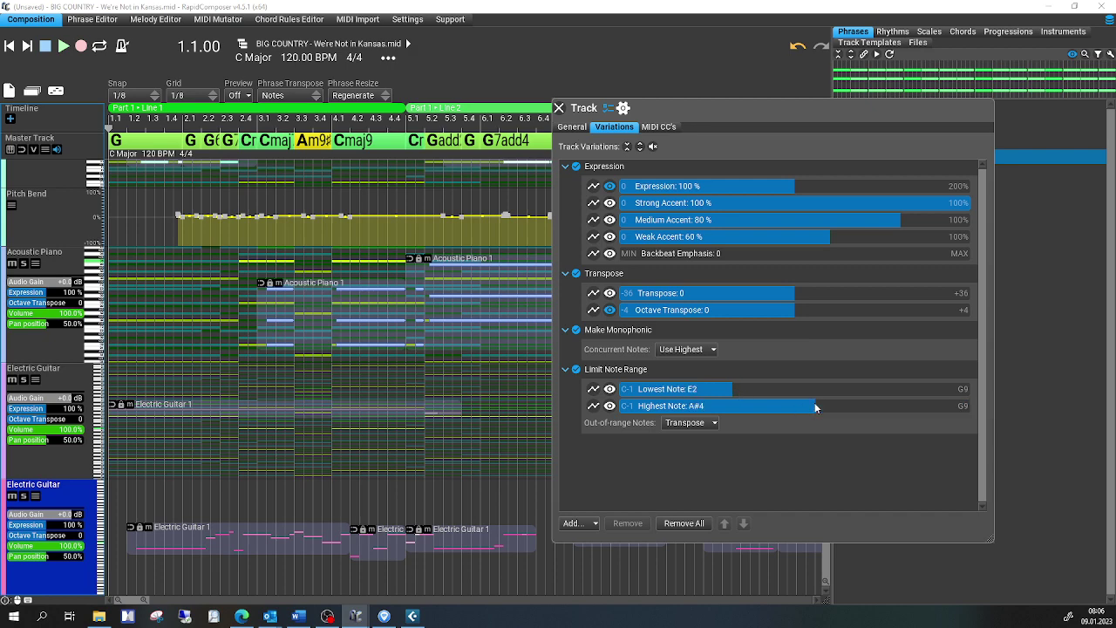
scroll(816, 407, up, 2)
scroll(815, 402, up, 1)
scroll(817, 407, up, 1)
click(609, 405)
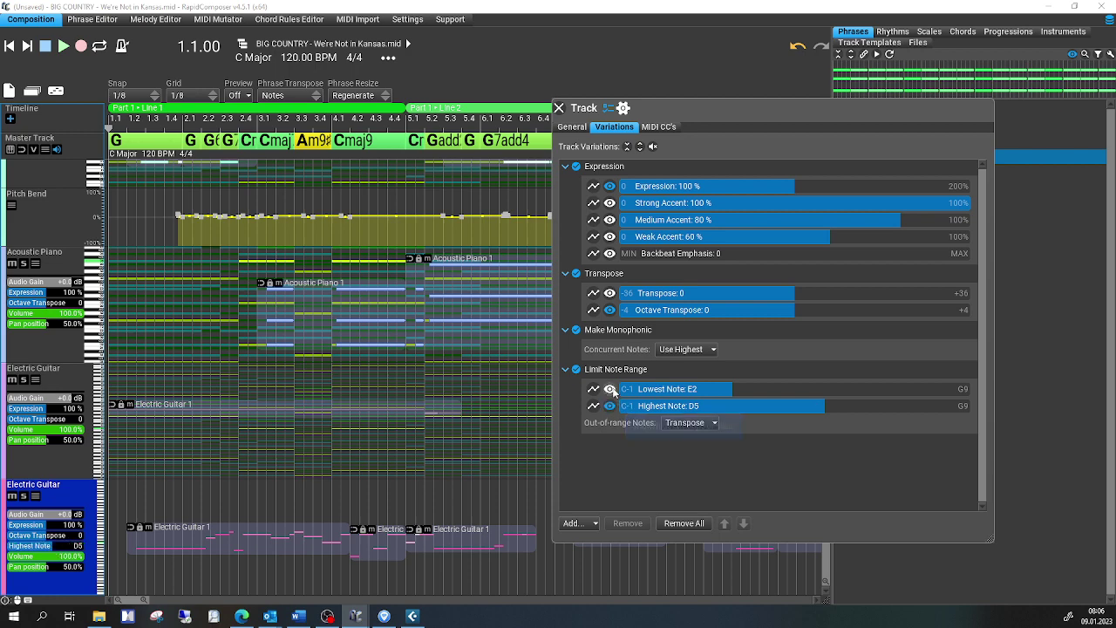
click(610, 389)
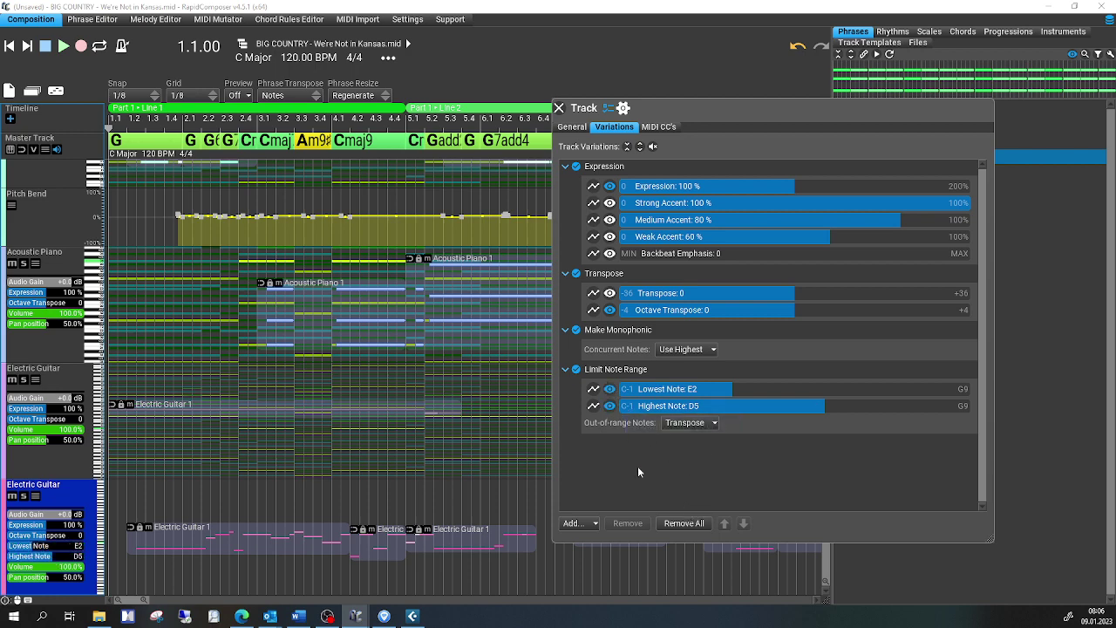
click(73, 450)
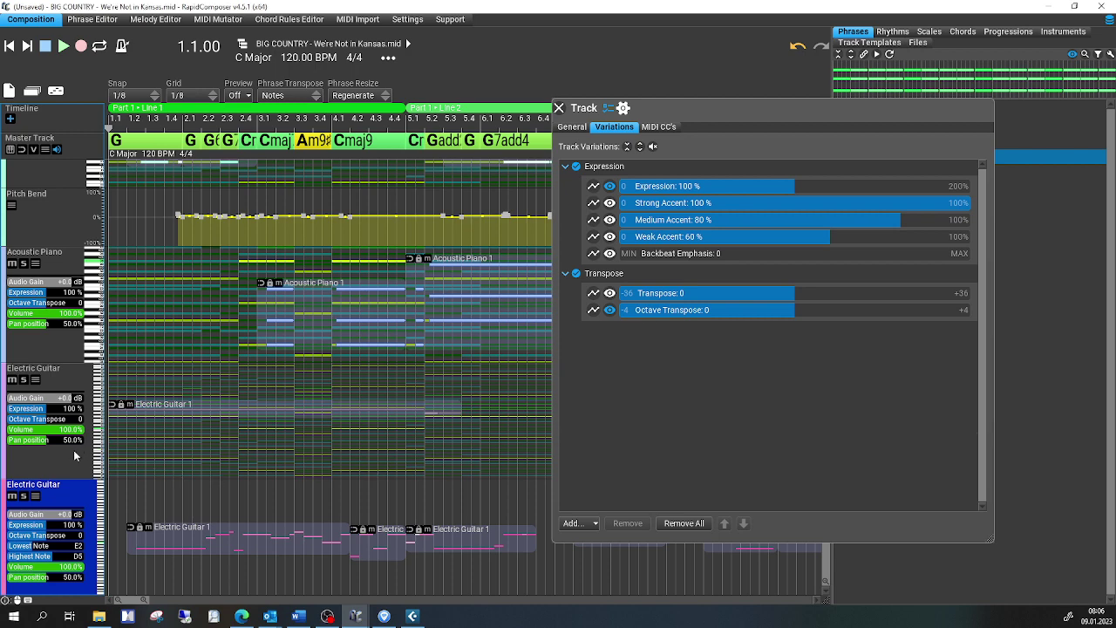
Add Make Monophonic and Limit Note Range variations to the upper Electric Guitar track
click(594, 523)
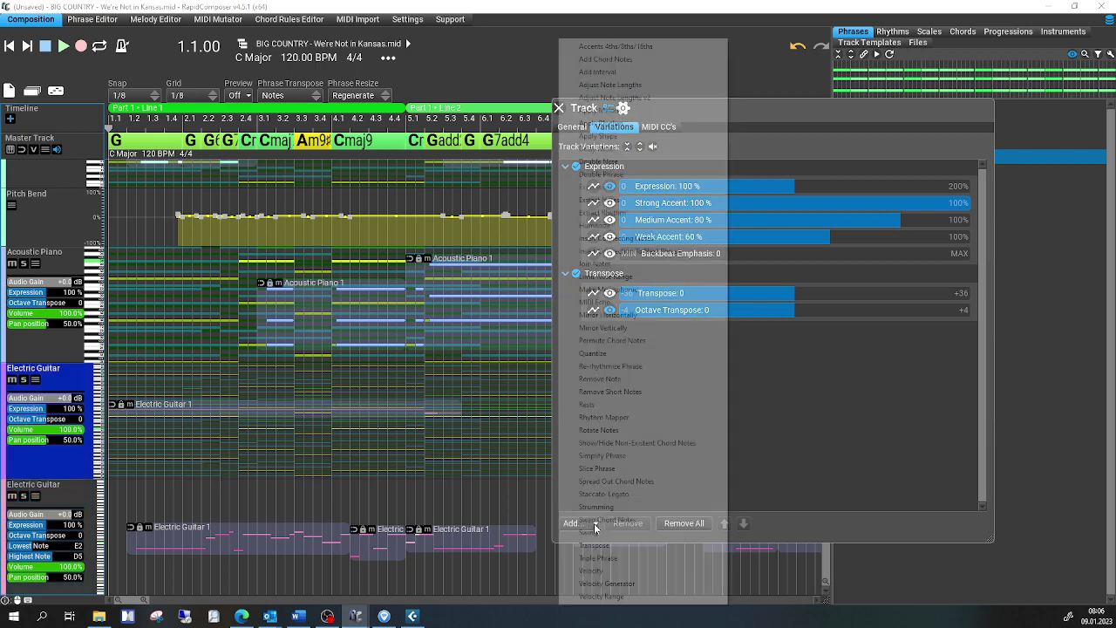
click(641, 290)
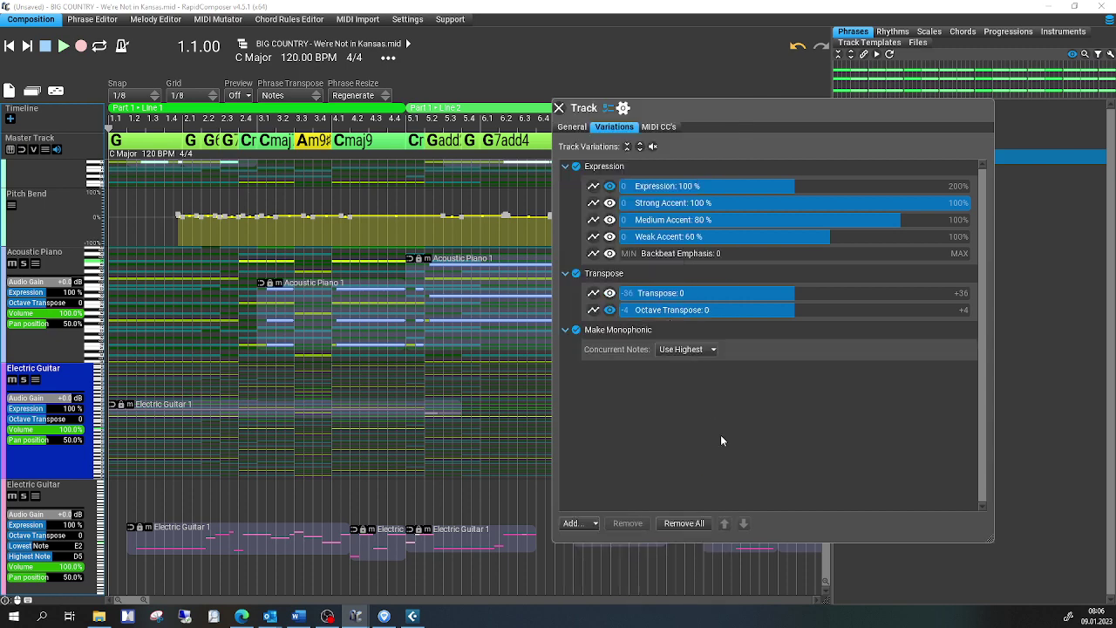
click(599, 523)
click(611, 276)
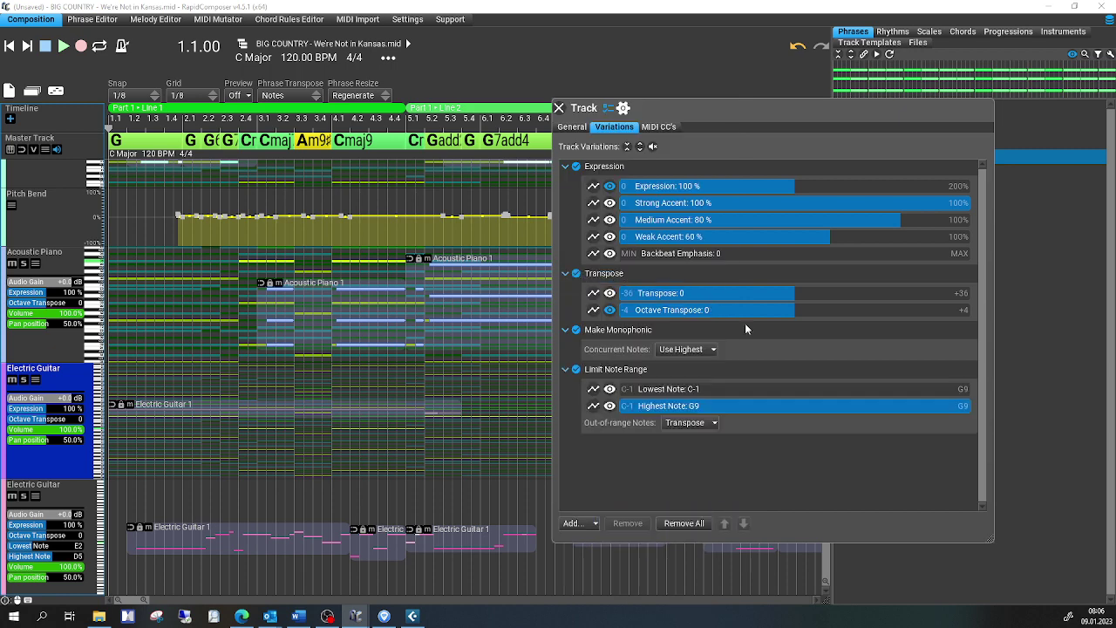
Set the upper guitar track's note range to Lowest E2 and Highest D5
scroll(760, 393, up, 2)
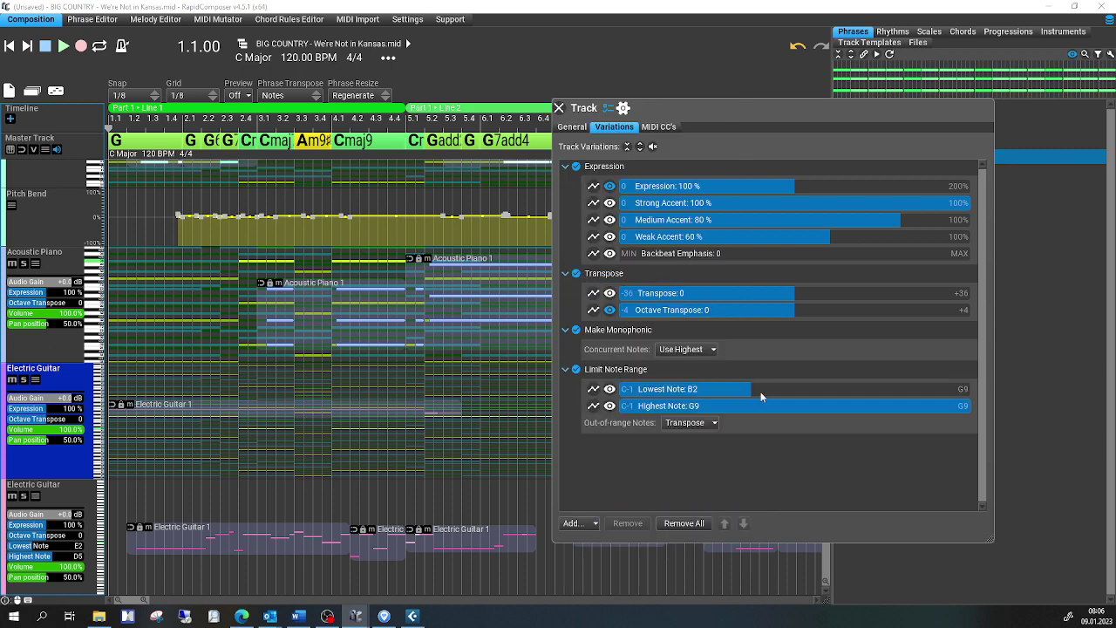
scroll(760, 391, up, 3)
scroll(760, 391, down, 2)
scroll(762, 390, down, 4)
scroll(761, 391, down, 2)
scroll(761, 391, down, 2)
click(812, 406)
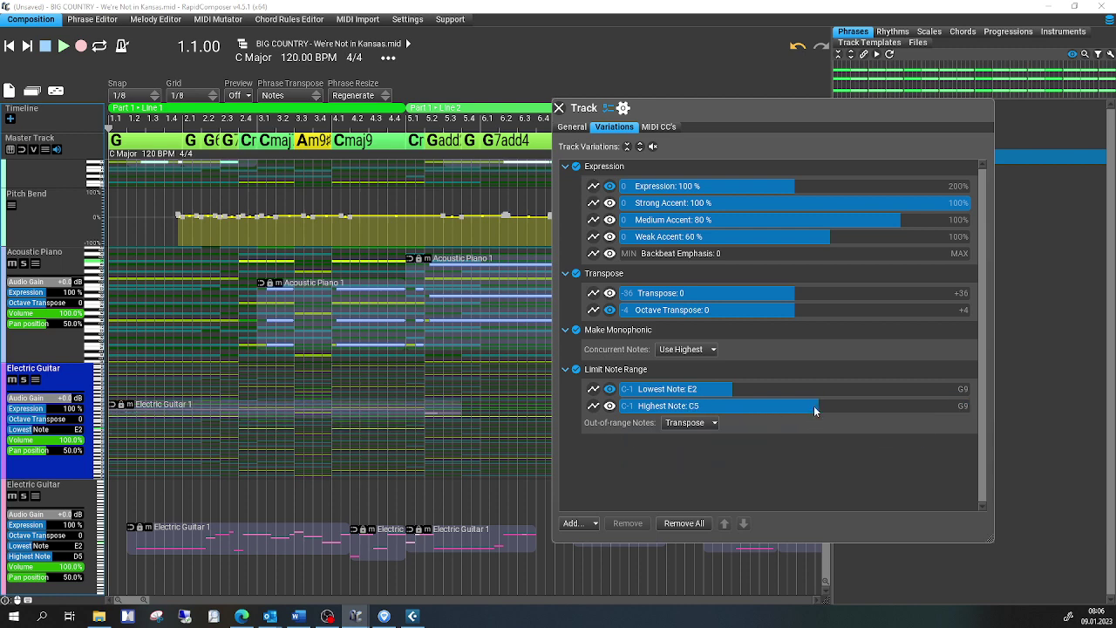
scroll(813, 405, up, 1)
scroll(814, 405, up, 1)
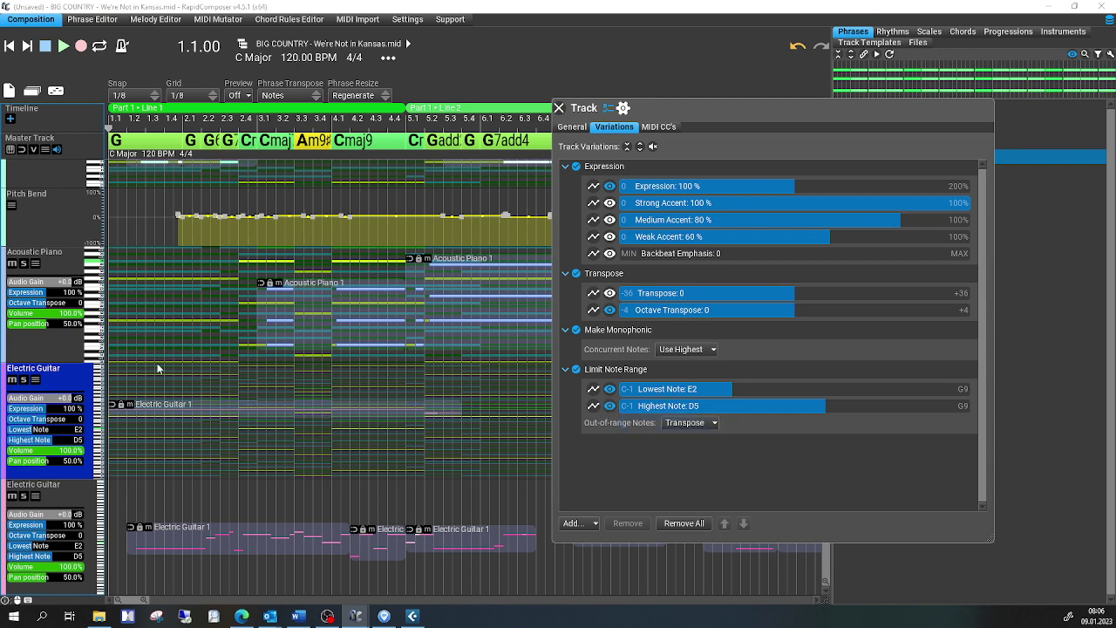
Rename the two lower Electric Guitar tracks to 'MID - O' and 'MD - V'
click(42, 488)
double_click(42, 486)
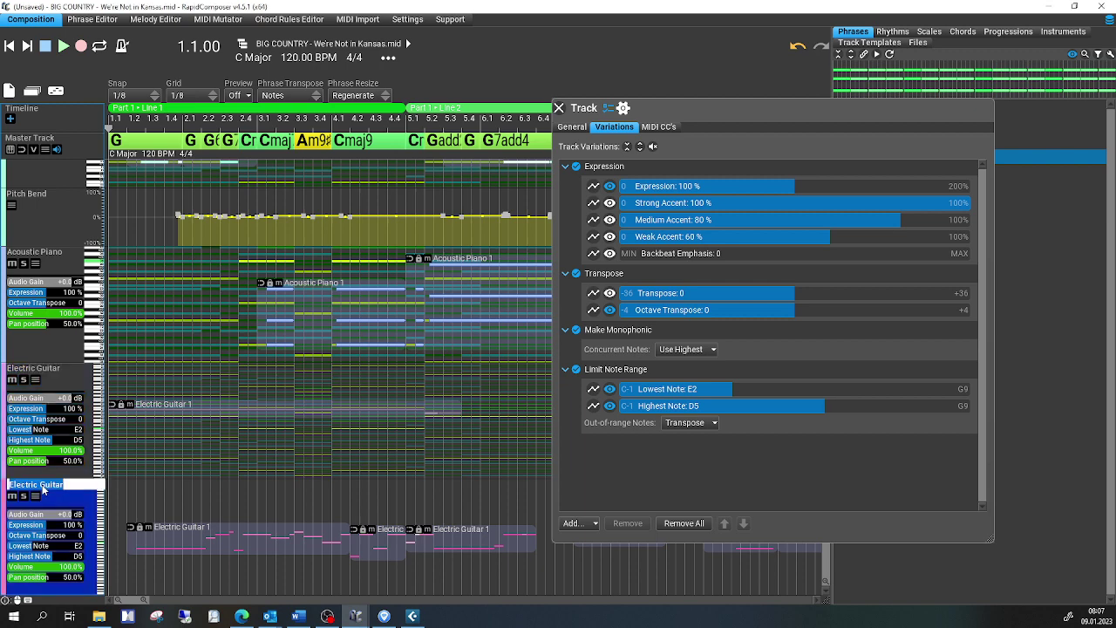
text(M)
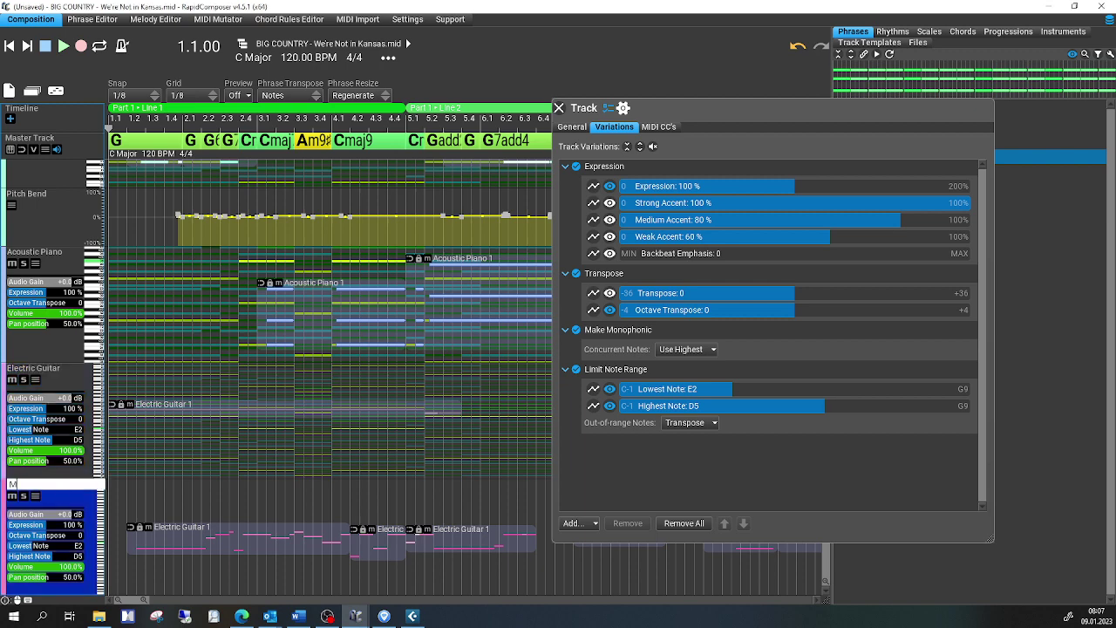
text(ID - O)
key(Return)
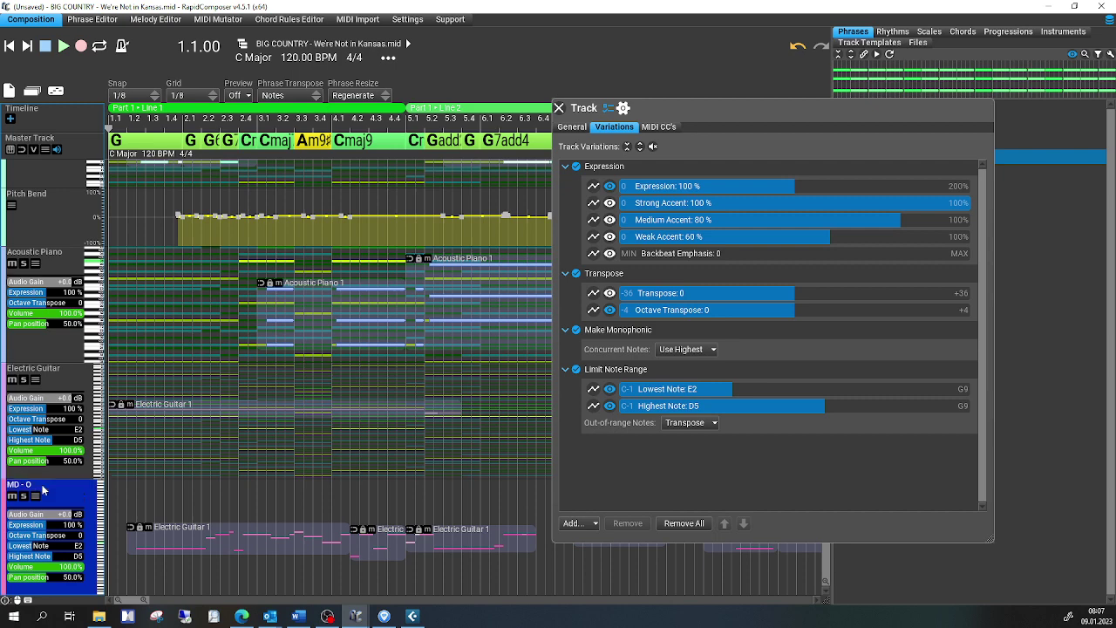
double_click(39, 368)
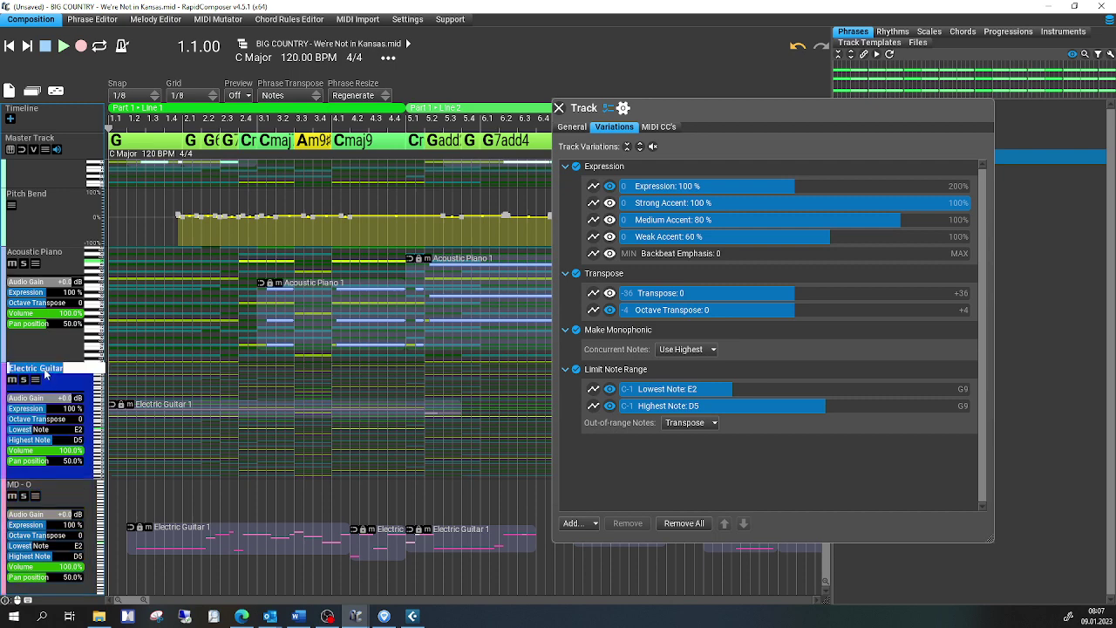
text(MD)
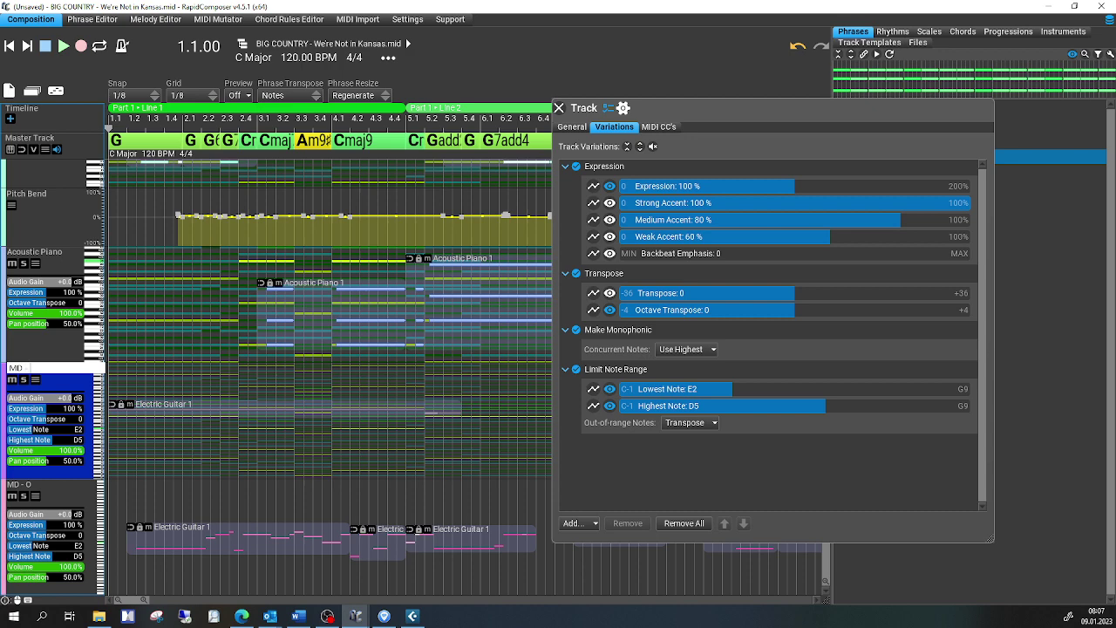
text( - V)
key(Return)
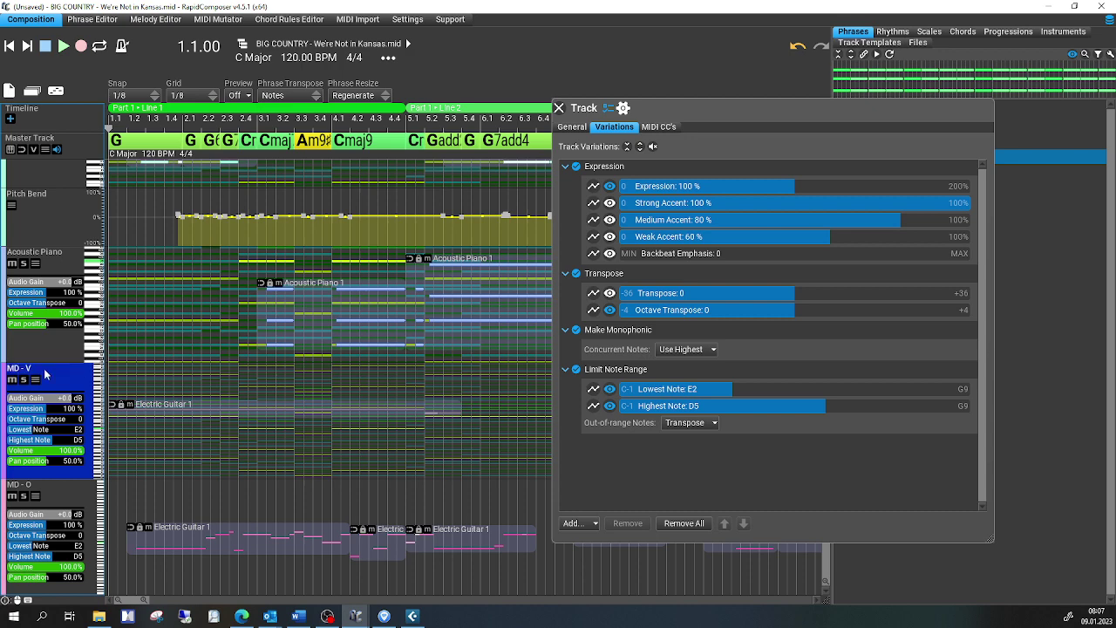
Rename the upper monophonic Electric Guitar track to 'Vocals'
scroll(51, 375, up, 1)
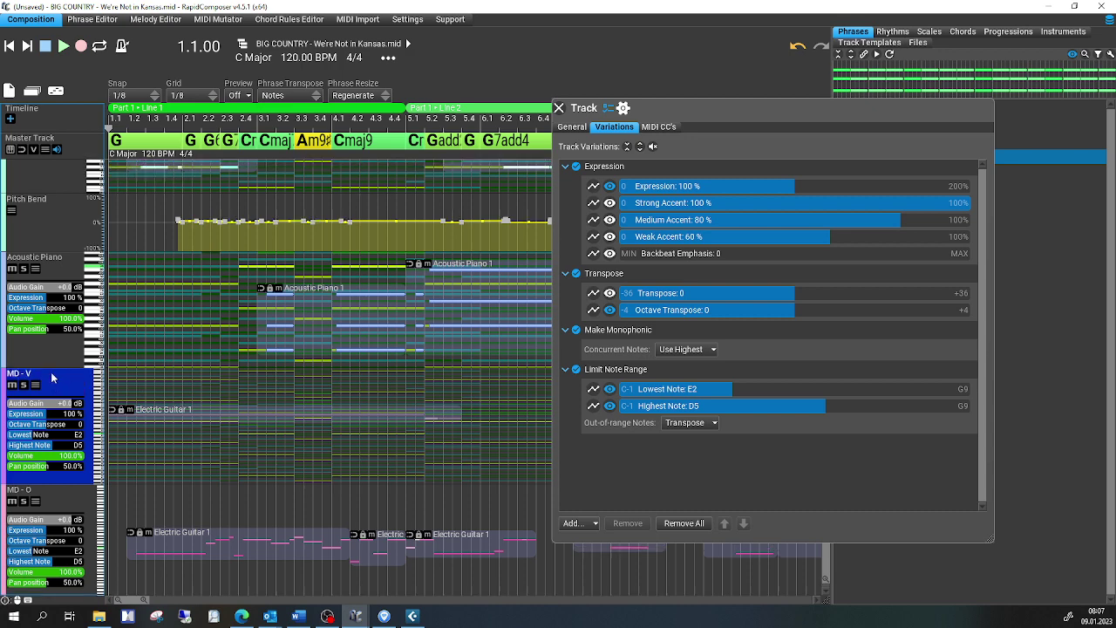
scroll(51, 375, up, 3)
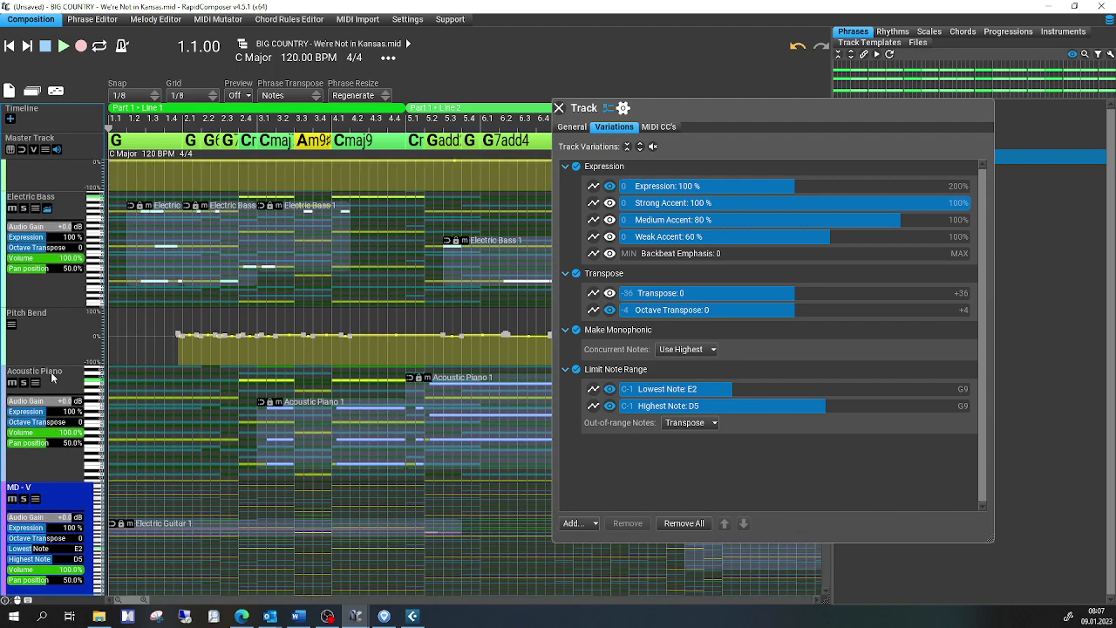
scroll(51, 372, up, 2)
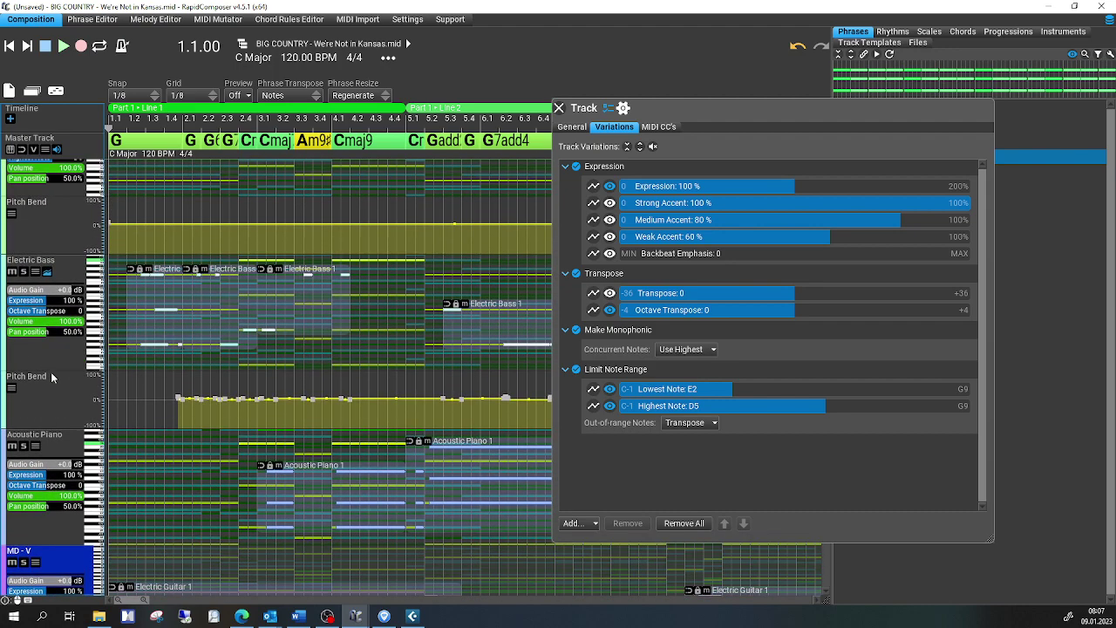
scroll(50, 371, up, 2)
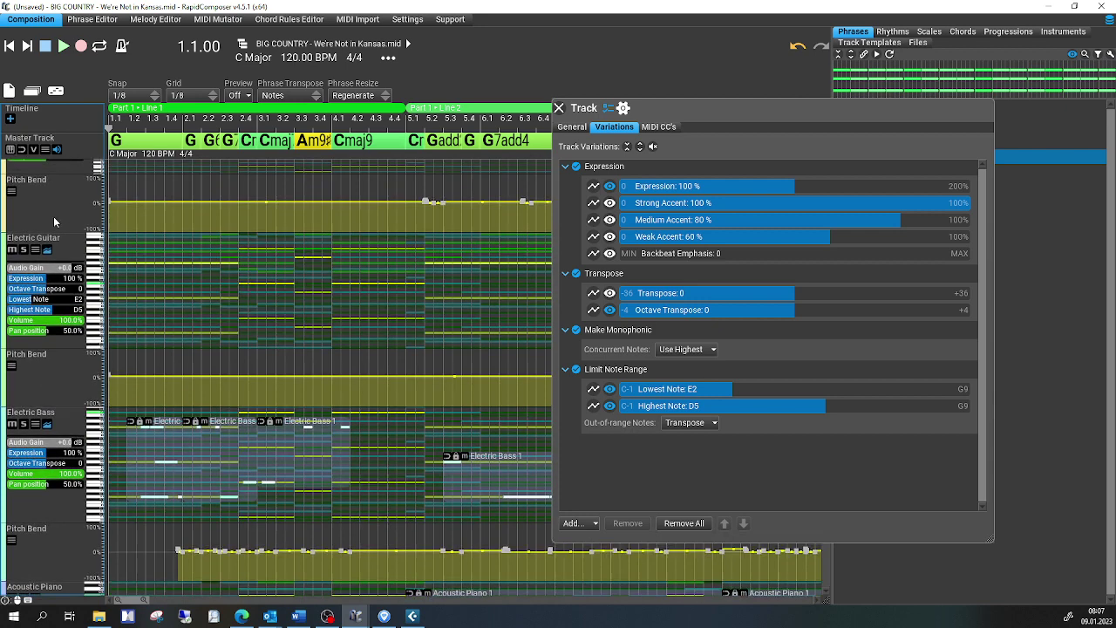
double_click(35, 238)
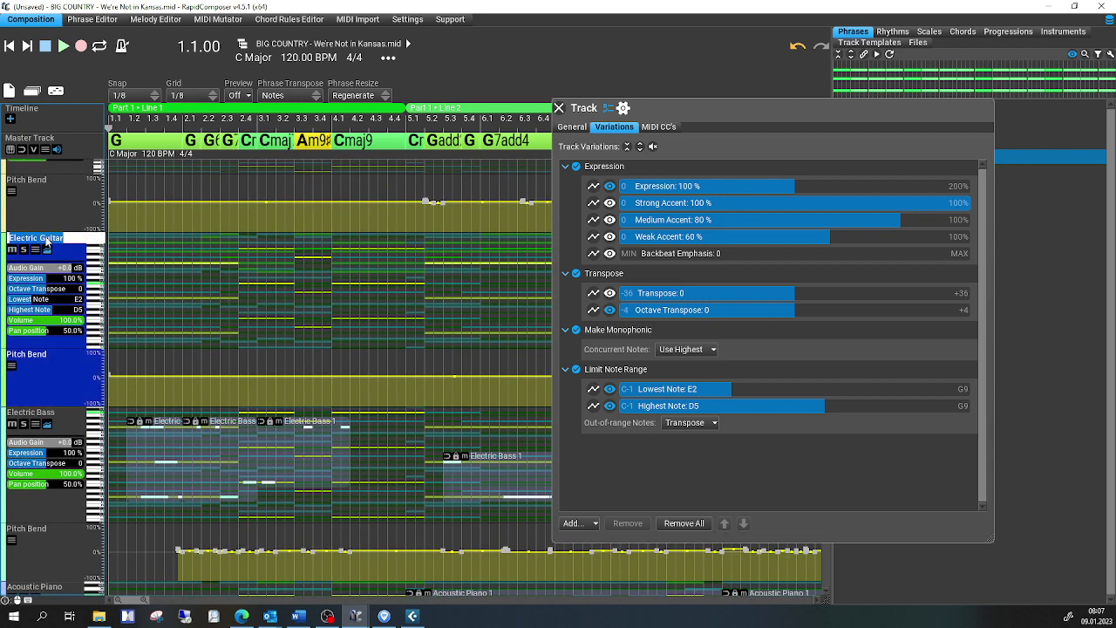
text(Vocals)
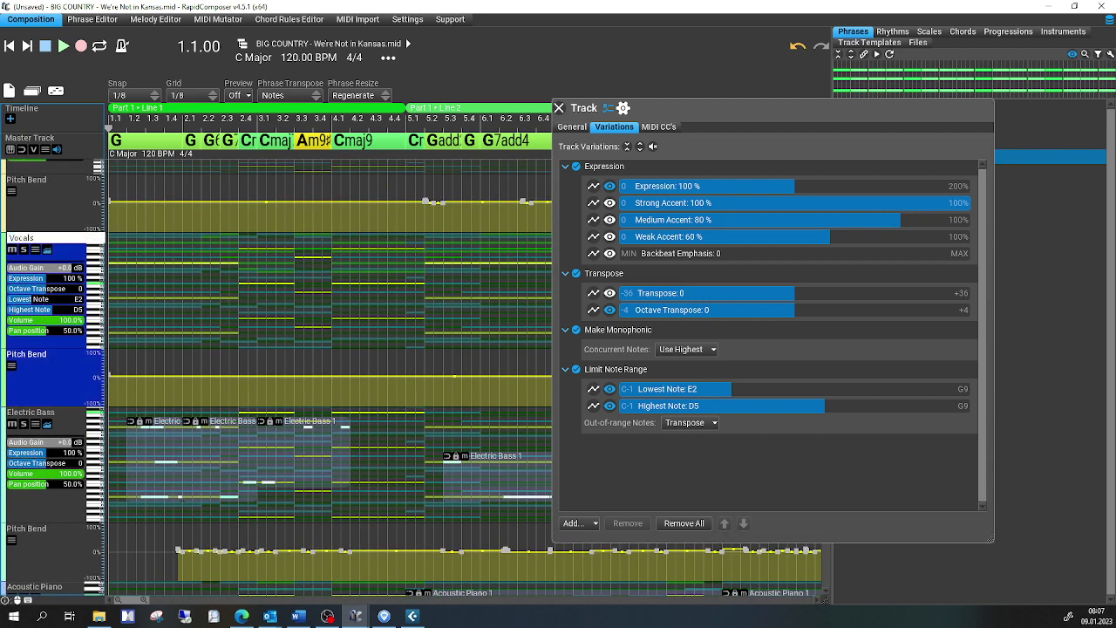
key(Return)
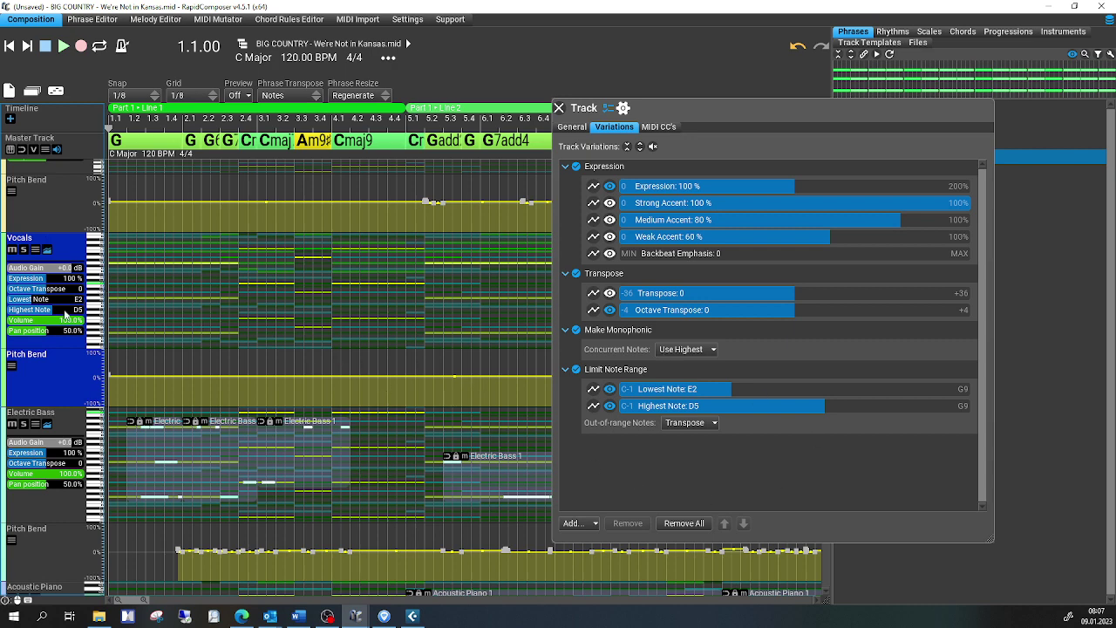
scroll(73, 285, up, 1)
scroll(74, 285, up, 3)
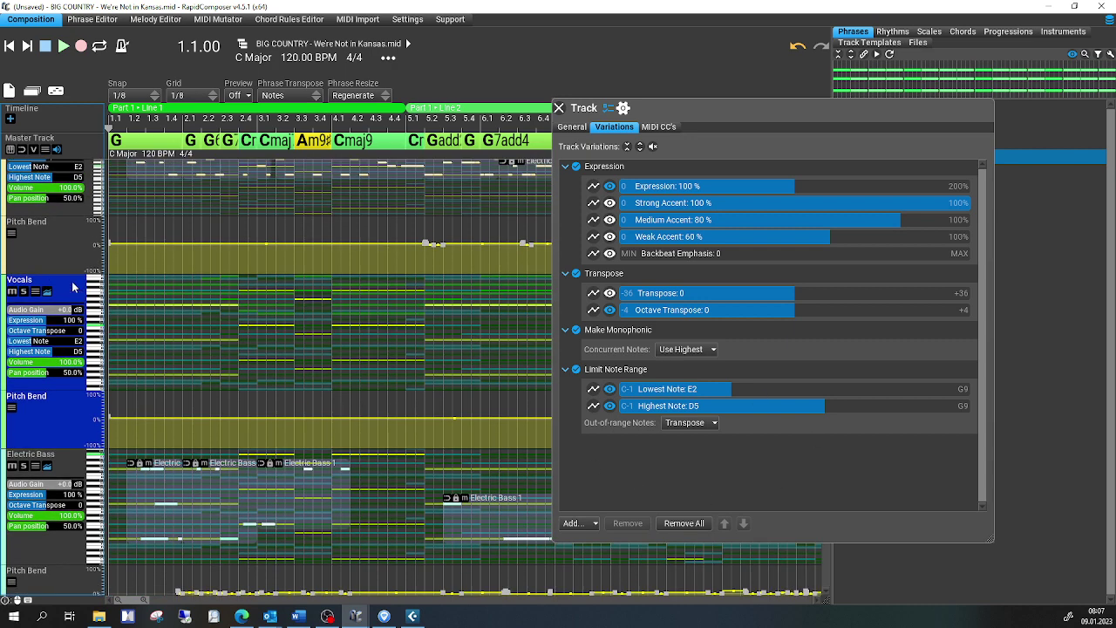
click(73, 277)
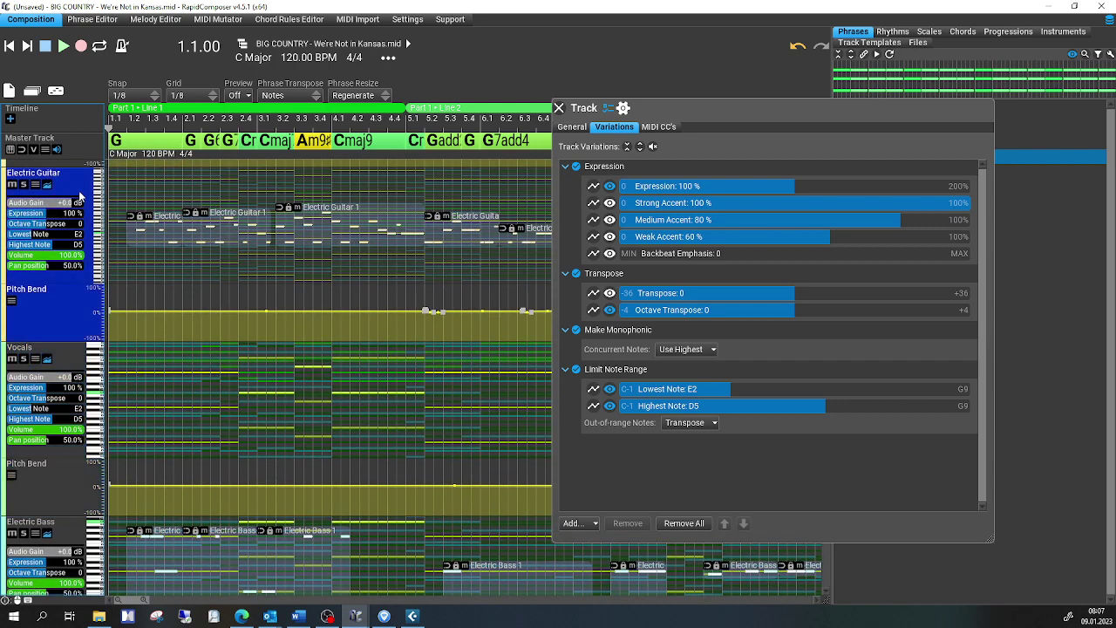
Remove the Pitch Bend controller from the Electric Guitar track's MIDI CC list
scroll(68, 204, up, 2)
scroll(68, 204, up, 3)
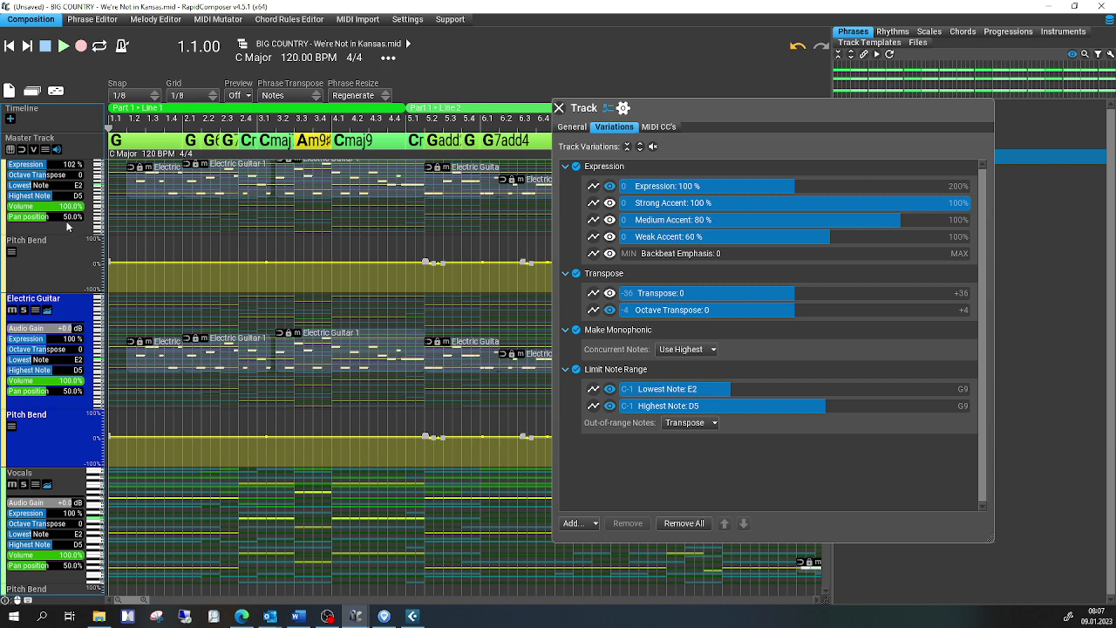
click(656, 128)
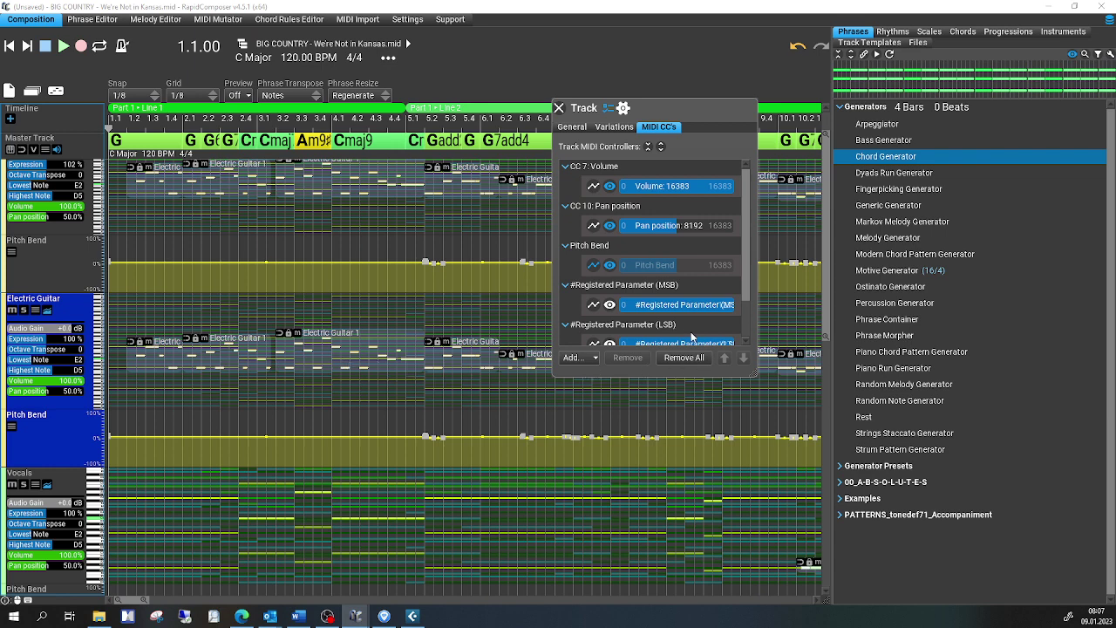
drag(753, 375, 990, 522)
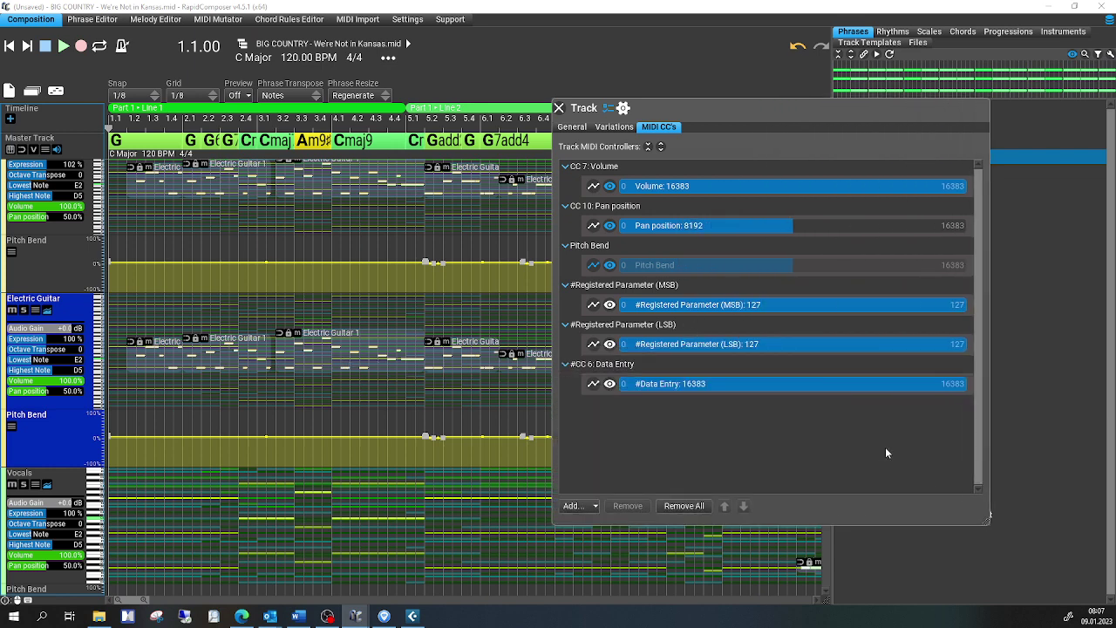
click(668, 254)
click(627, 506)
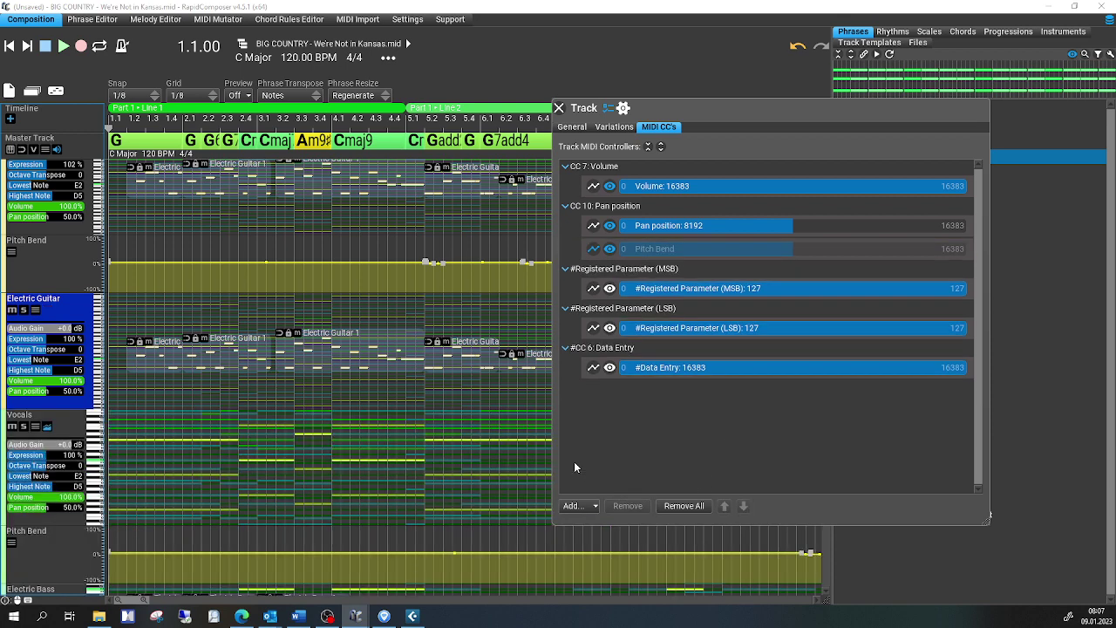
scroll(65, 230, up, 1)
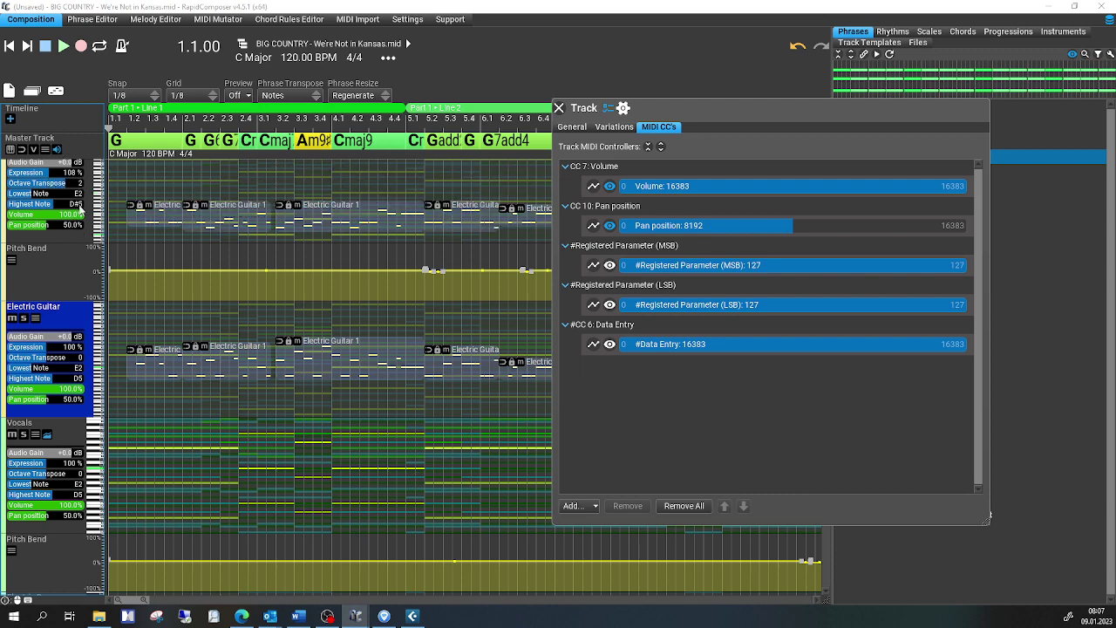
scroll(73, 187, down, 1)
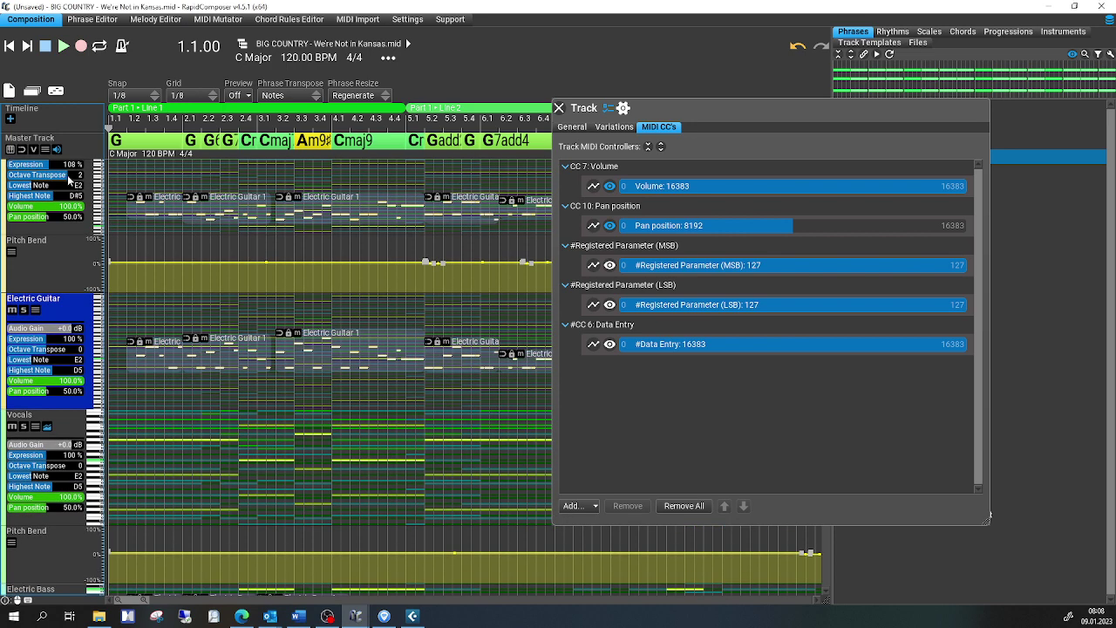
scroll(70, 180, down, 1)
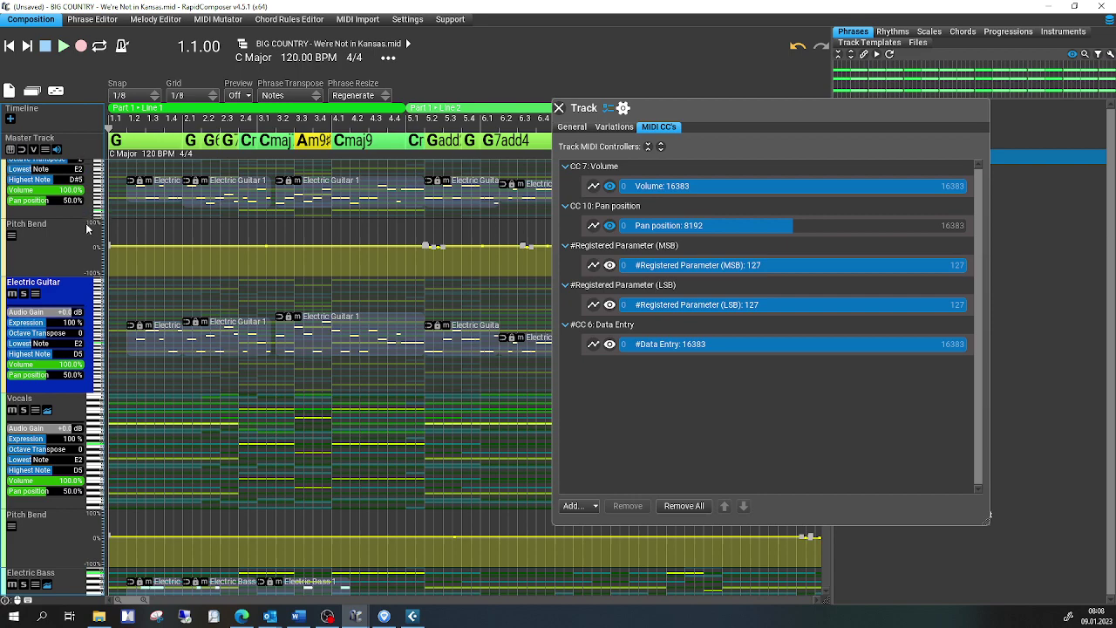
scroll(78, 251, up, 3)
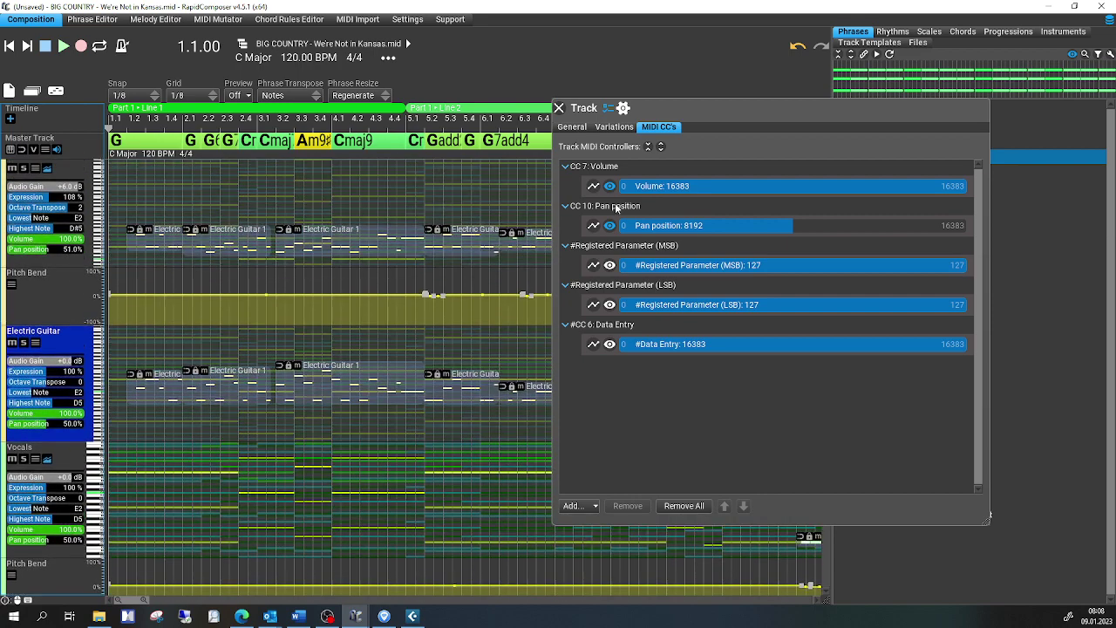
Close the track settings and lower the top track's octave transpose from 2 to 1
click(559, 108)
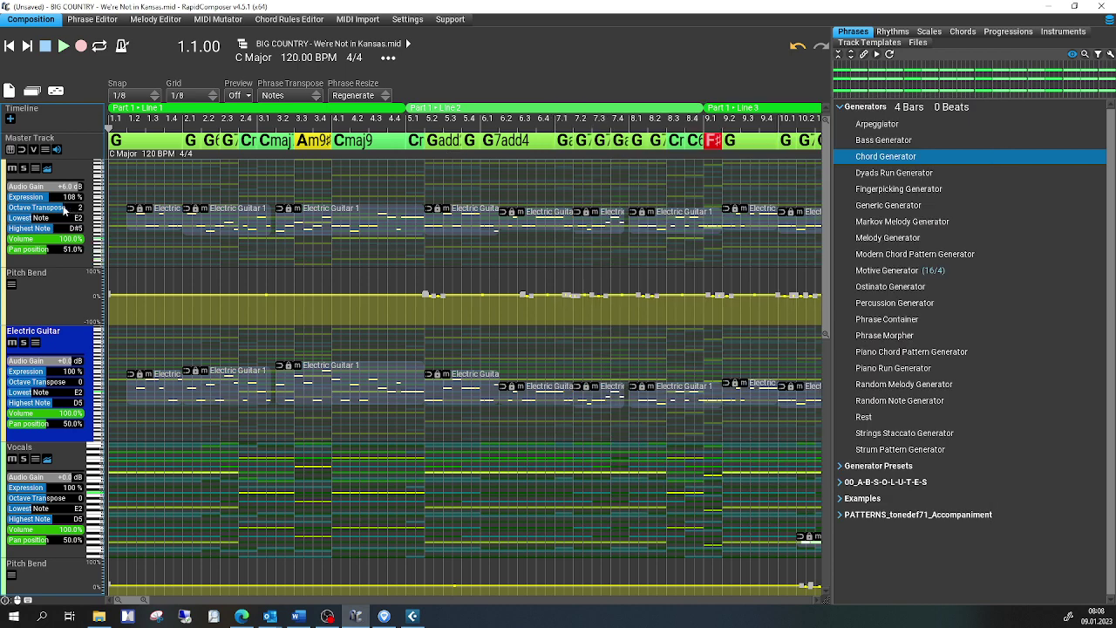
drag(63, 209, 59, 212)
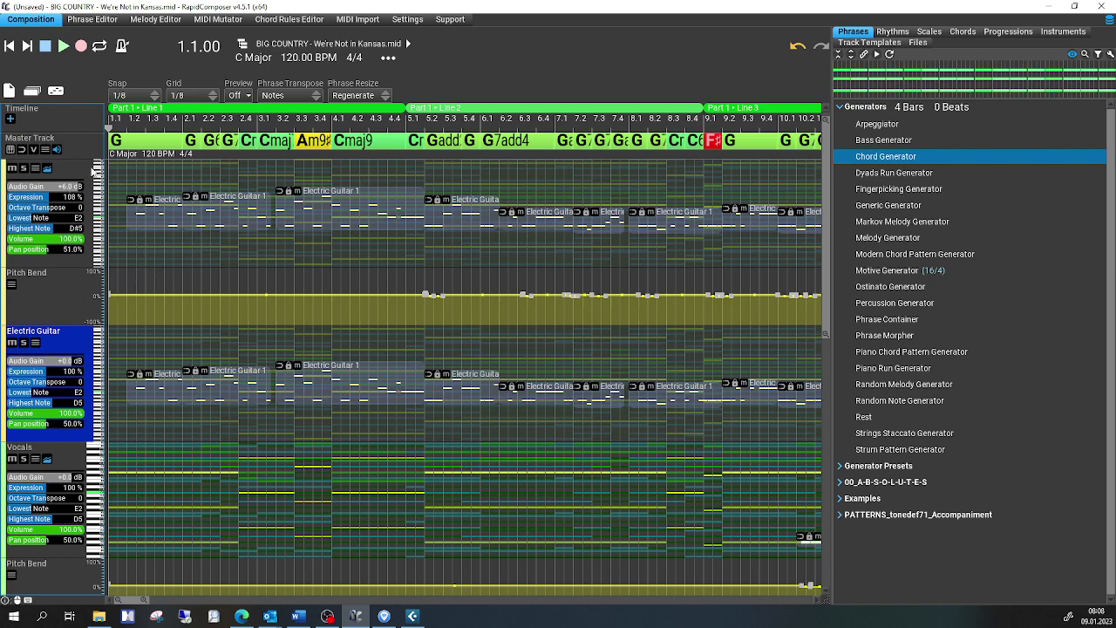
scroll(84, 164, up, 1)
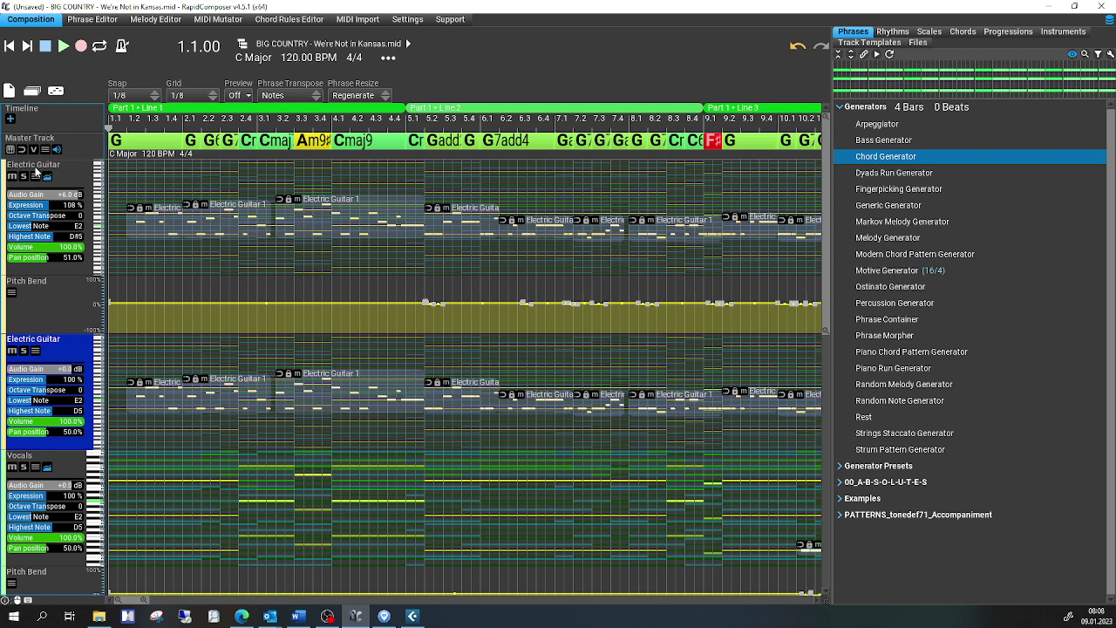
Rename the first guitar track to 'Electric Guitar B'
click(35, 172)
double_click(74, 173)
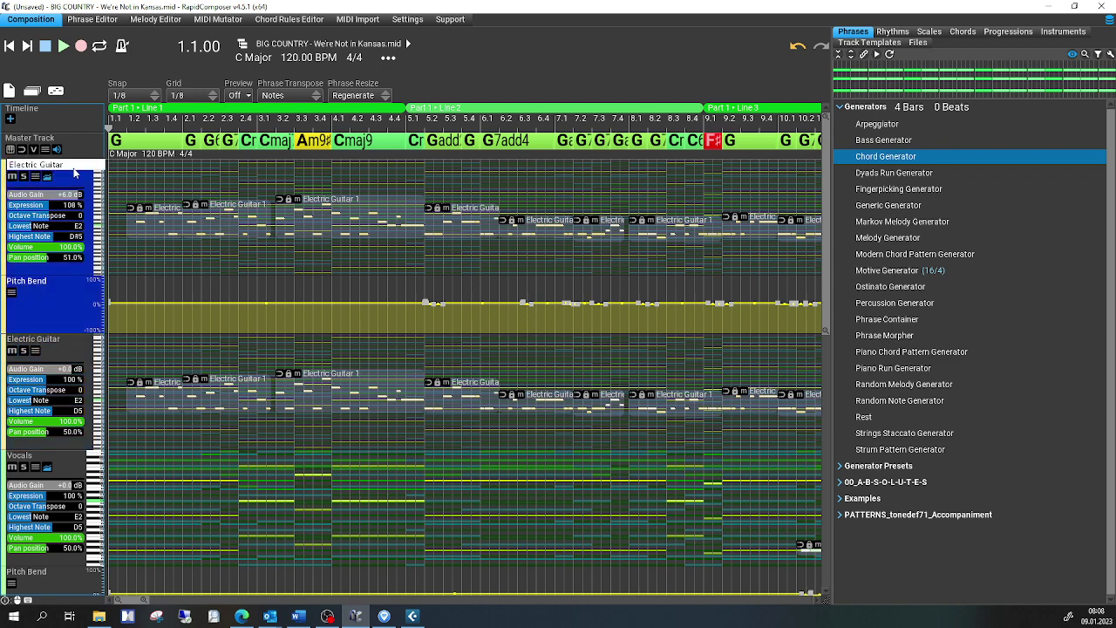
text(B)
key(Return)
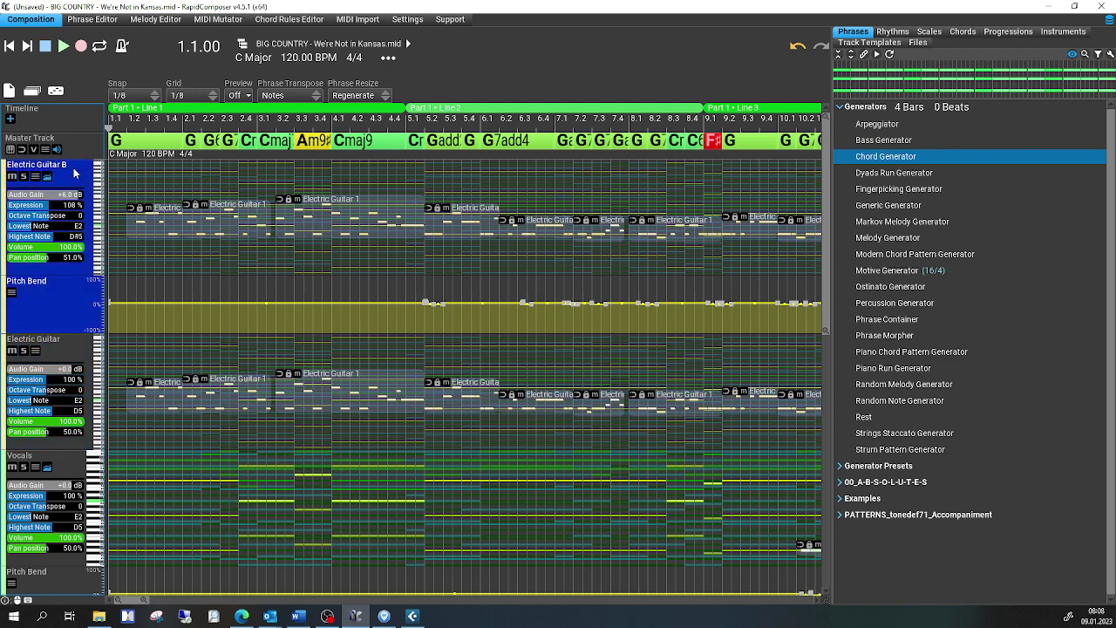
click(67, 354)
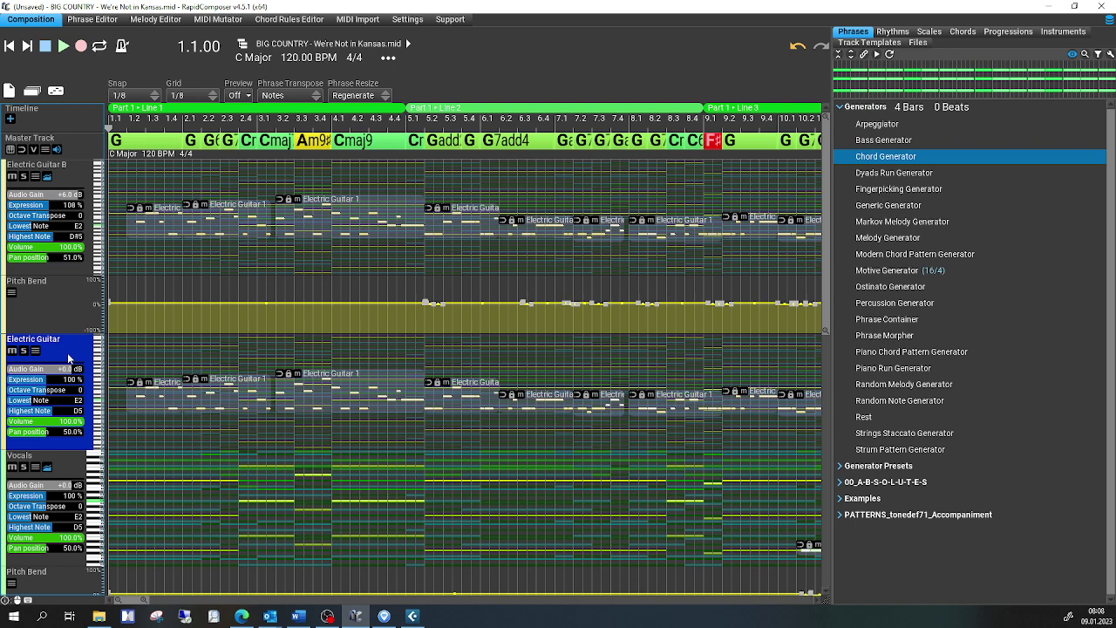
Open the Electric Guitar track's Variations tab and enlarge the panel to show all four variations
double_click(67, 352)
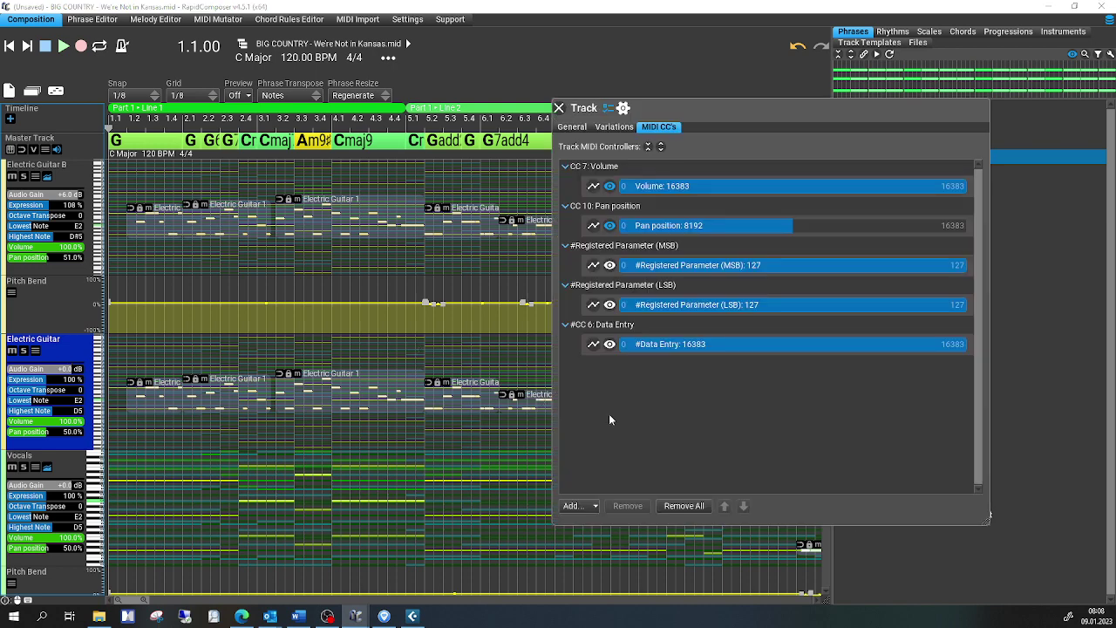
click(620, 131)
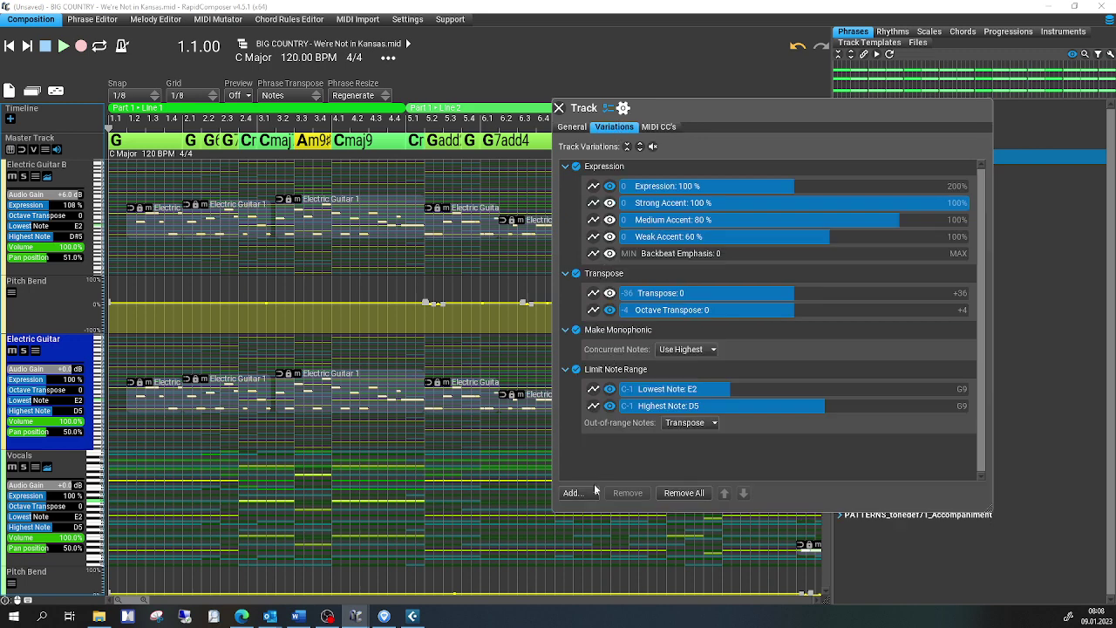
click(997, 520)
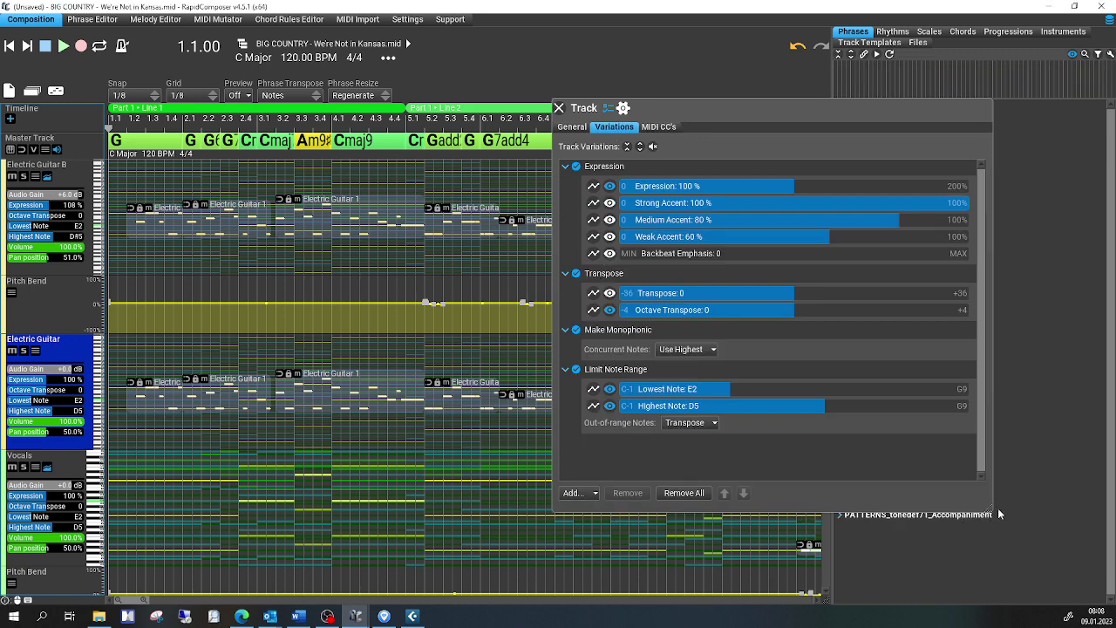
drag(991, 512, 1072, 591)
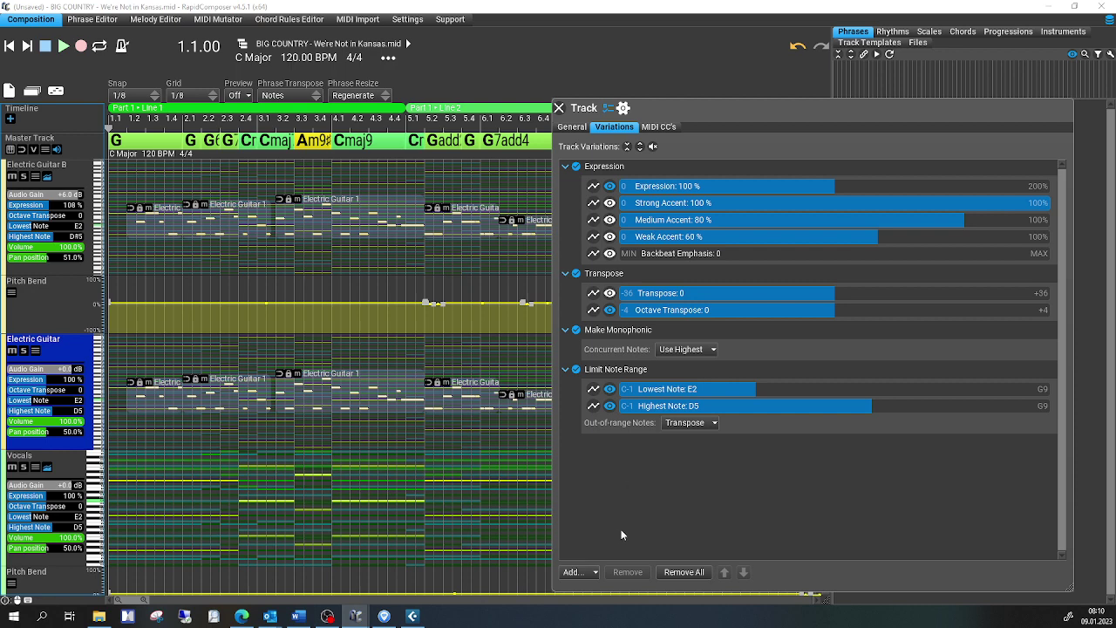
click(593, 571)
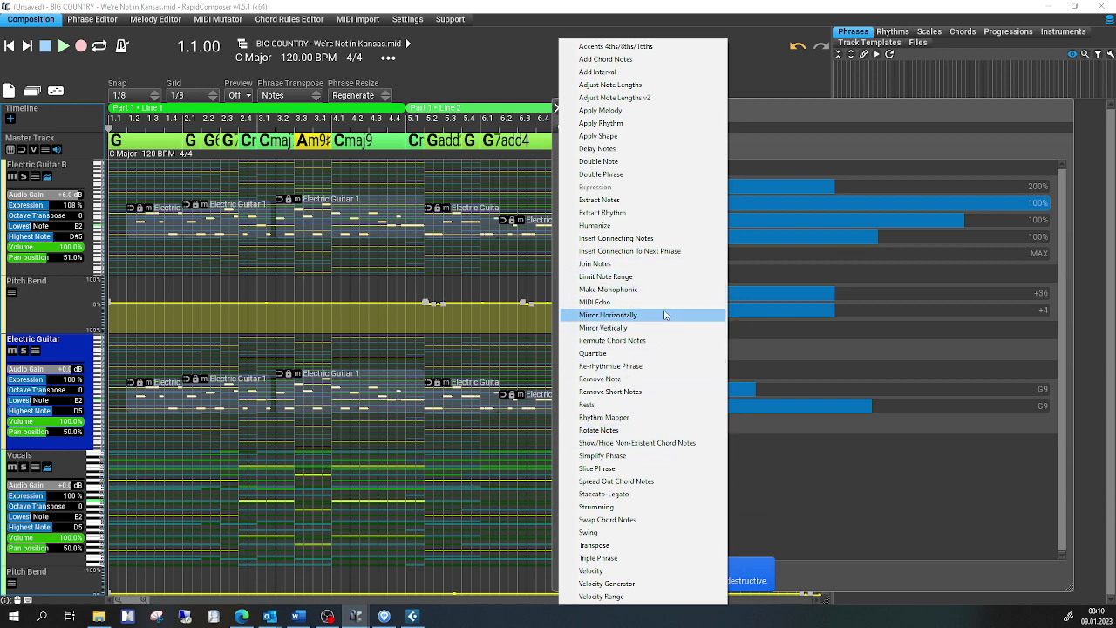
click(879, 500)
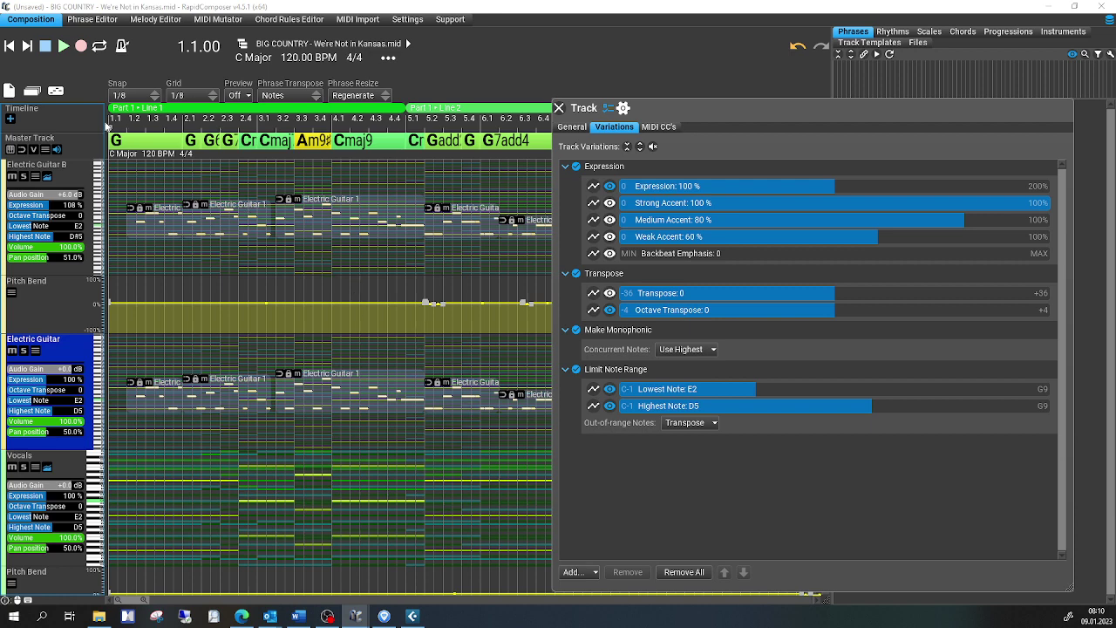
Start Save Composition As, copy the We're Not In Kansas folder name and open that folder
click(16, 100)
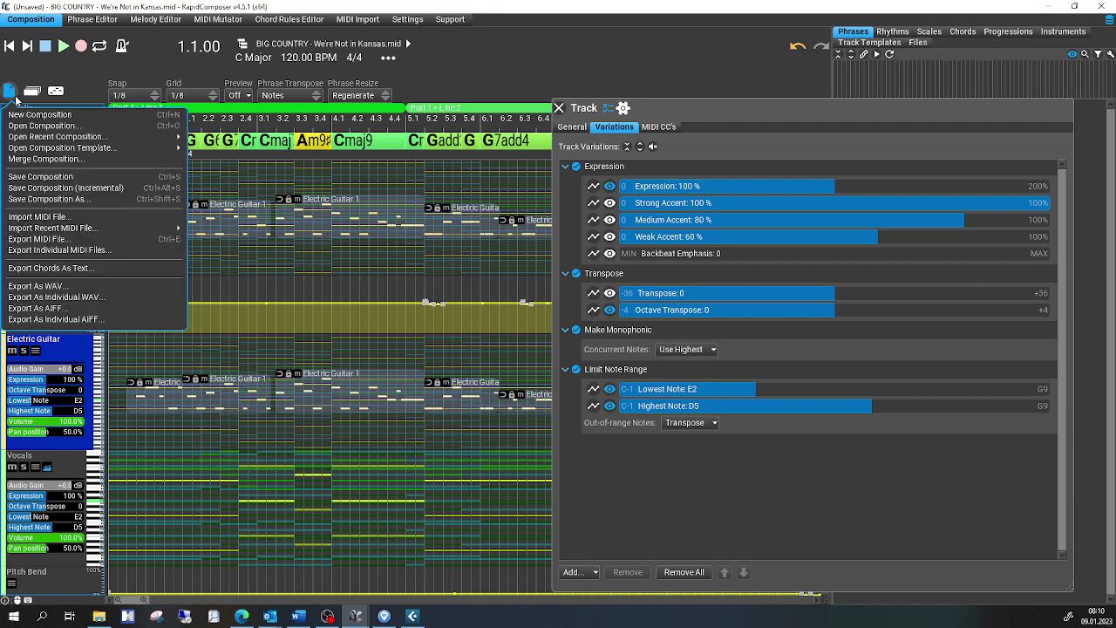
click(28, 178)
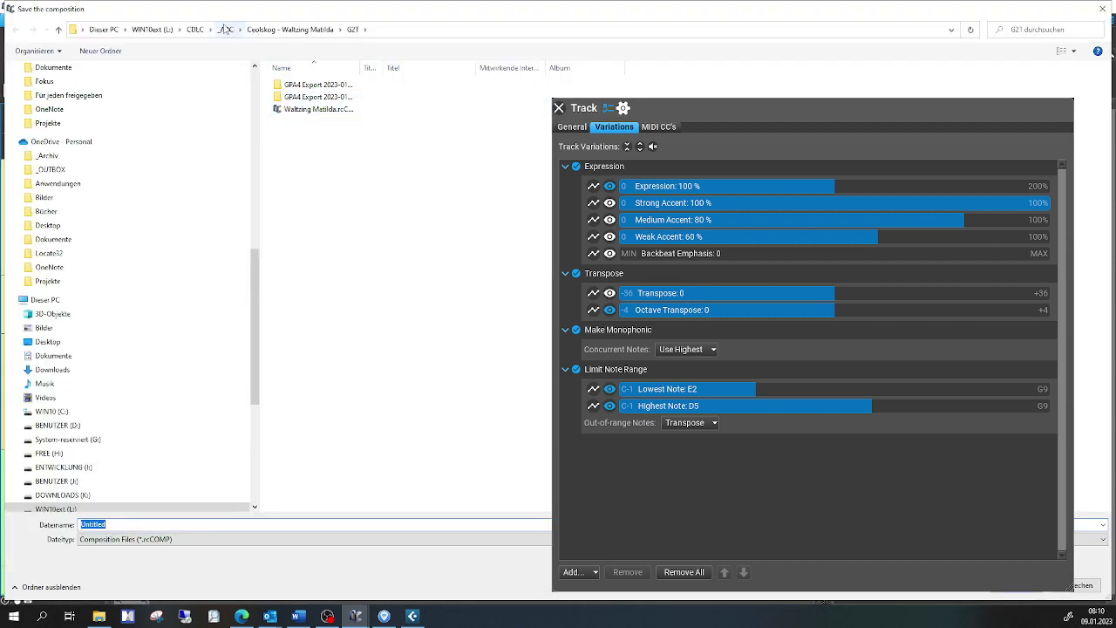
click(193, 28)
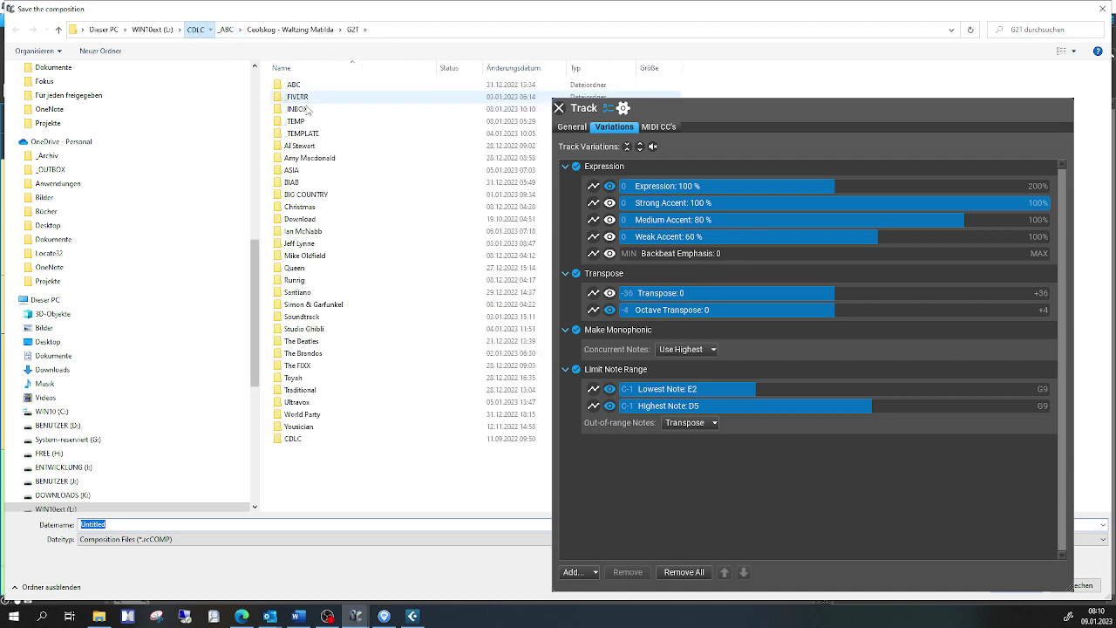
click(306, 195)
key(Return)
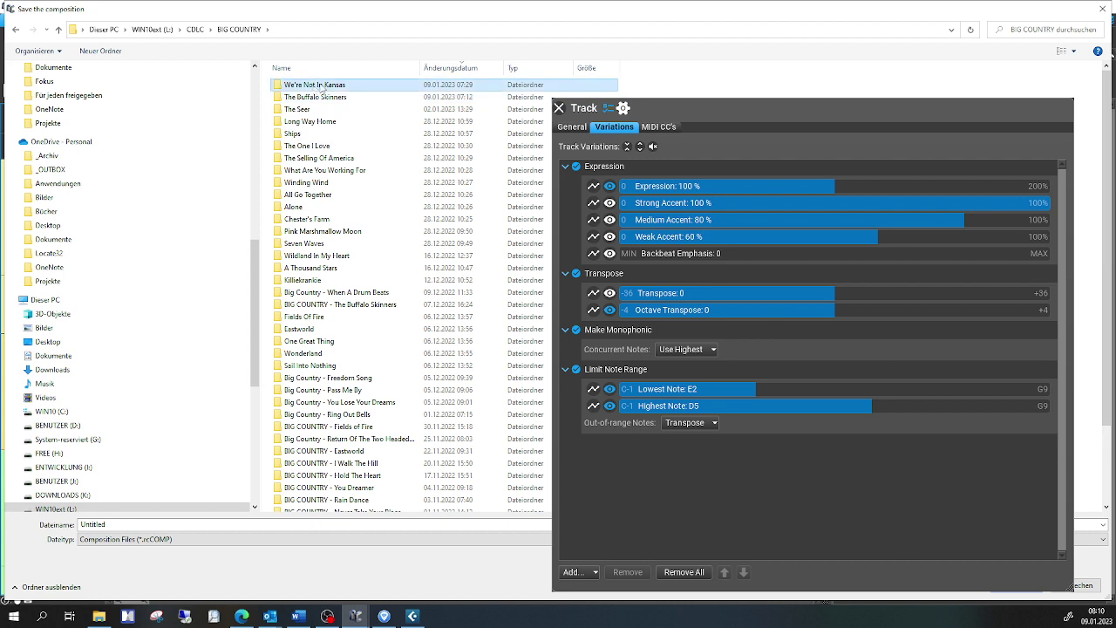
click(323, 87)
key(ctrl+c)
right_click(323, 85)
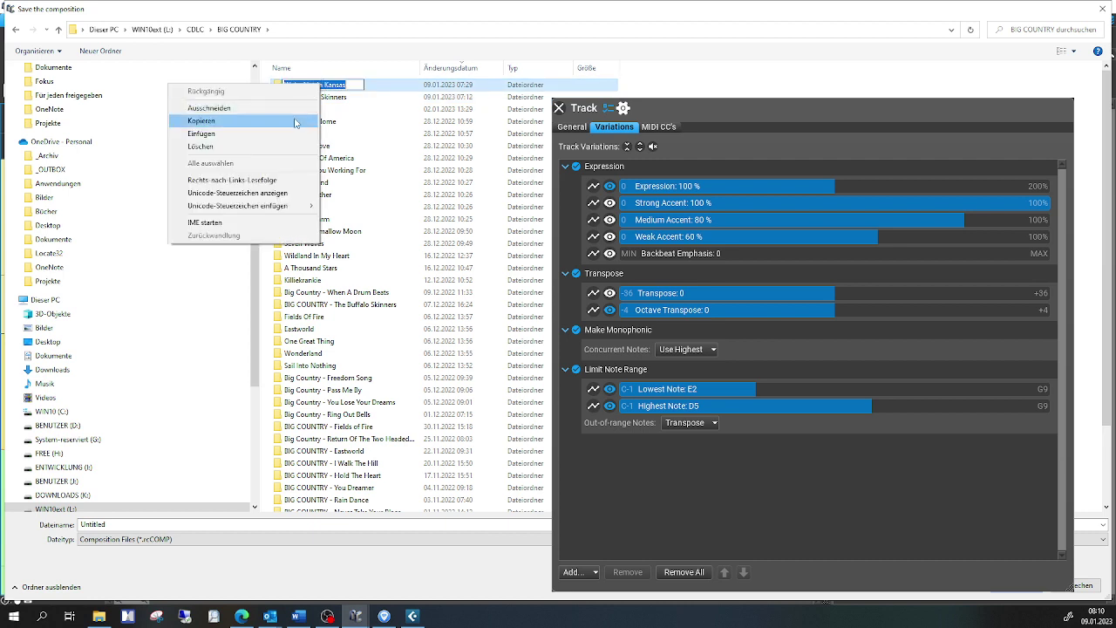
click(297, 122)
key(Escape)
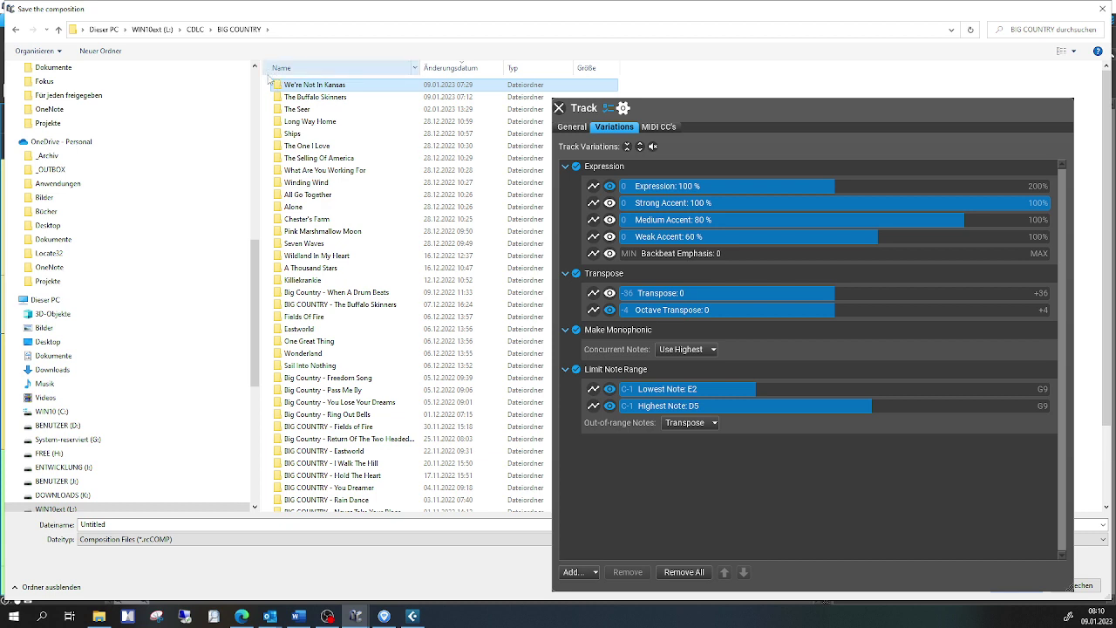
double_click(282, 85)
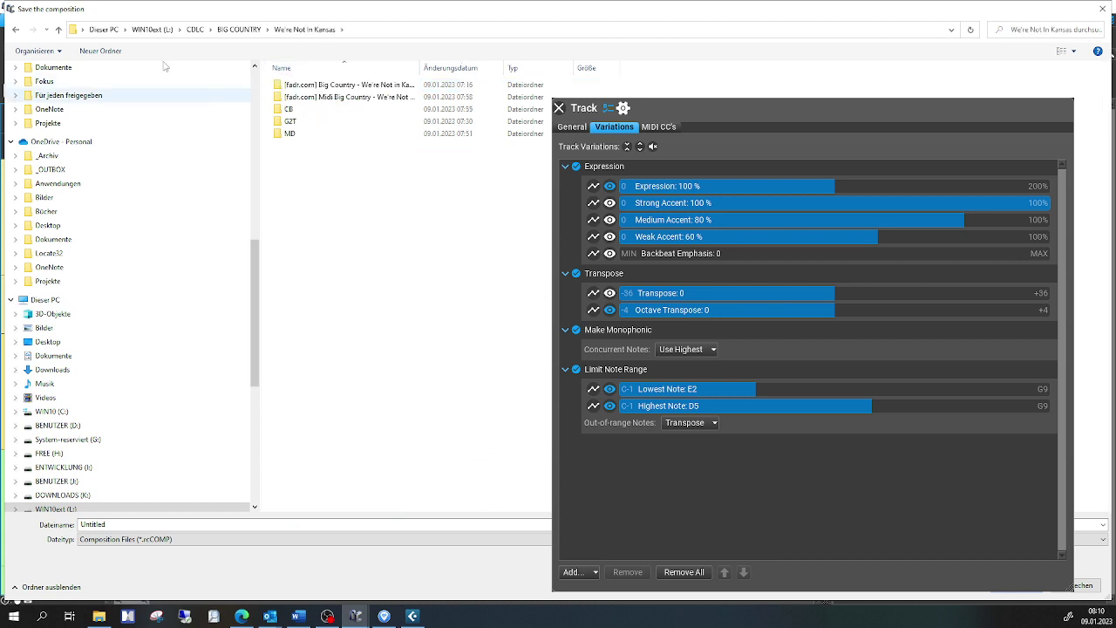
Create an RC folder and save the composition there as We're Not In Kansas.rcCOMP
click(112, 57)
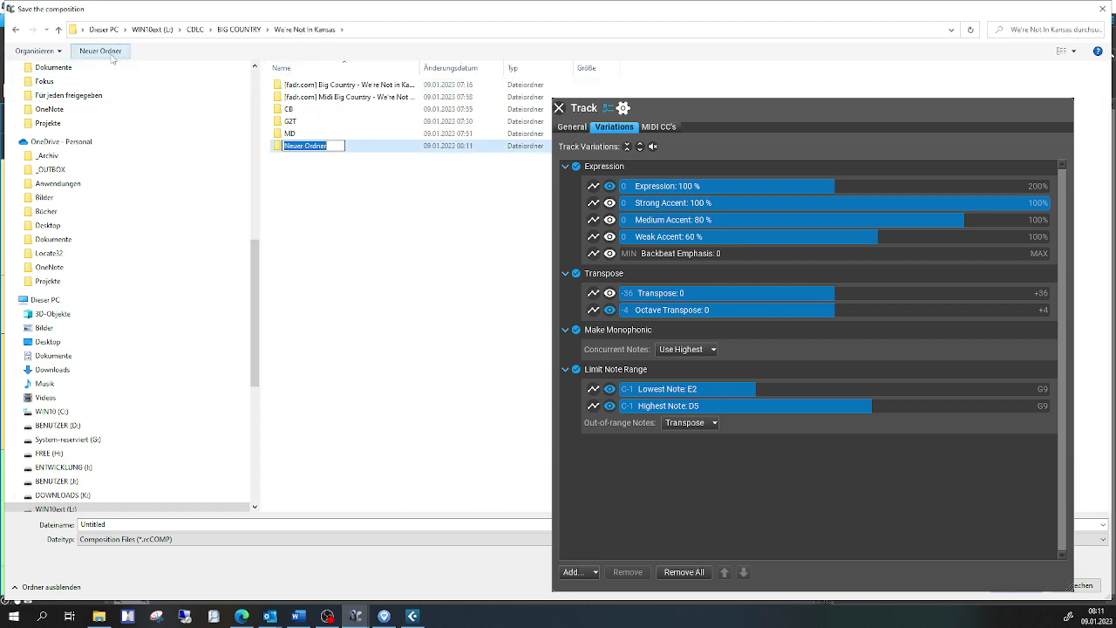
text(RC)
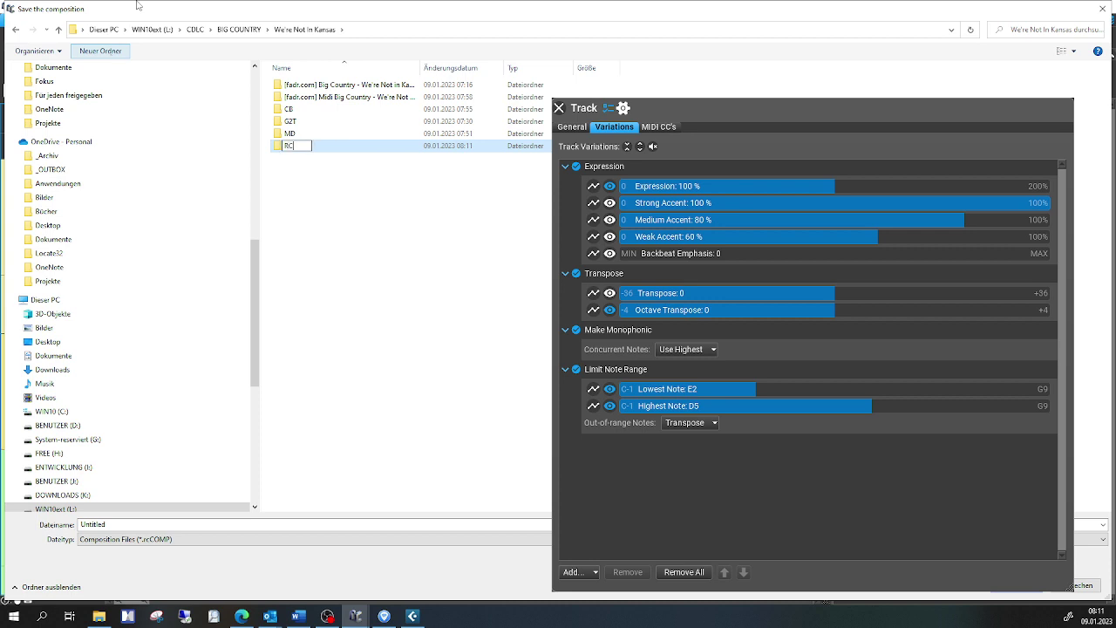
key(Return)
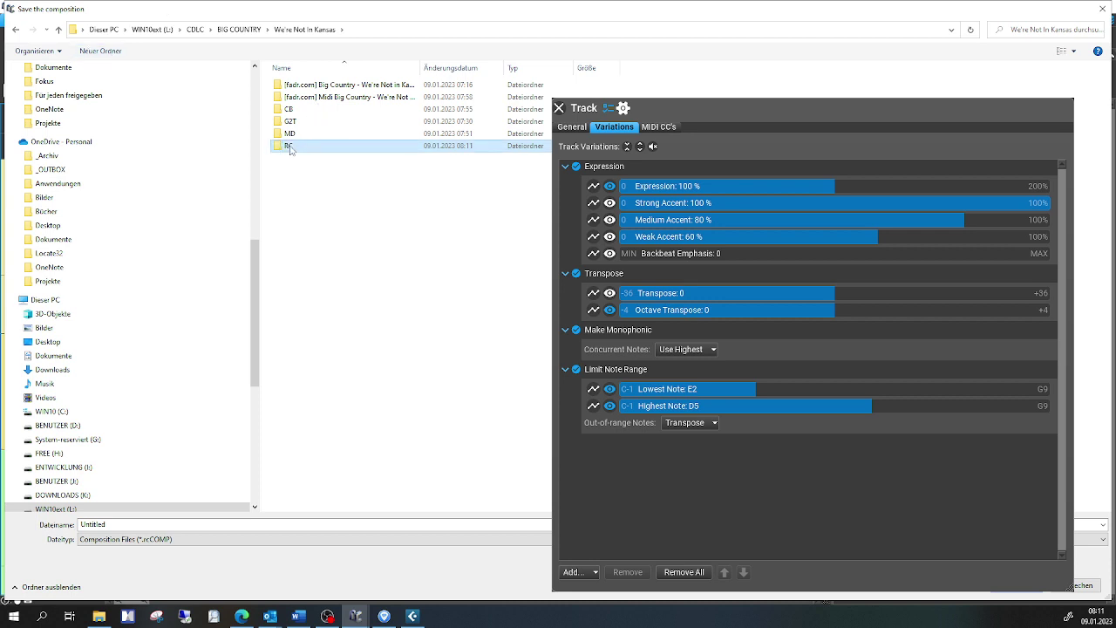
double_click(292, 146)
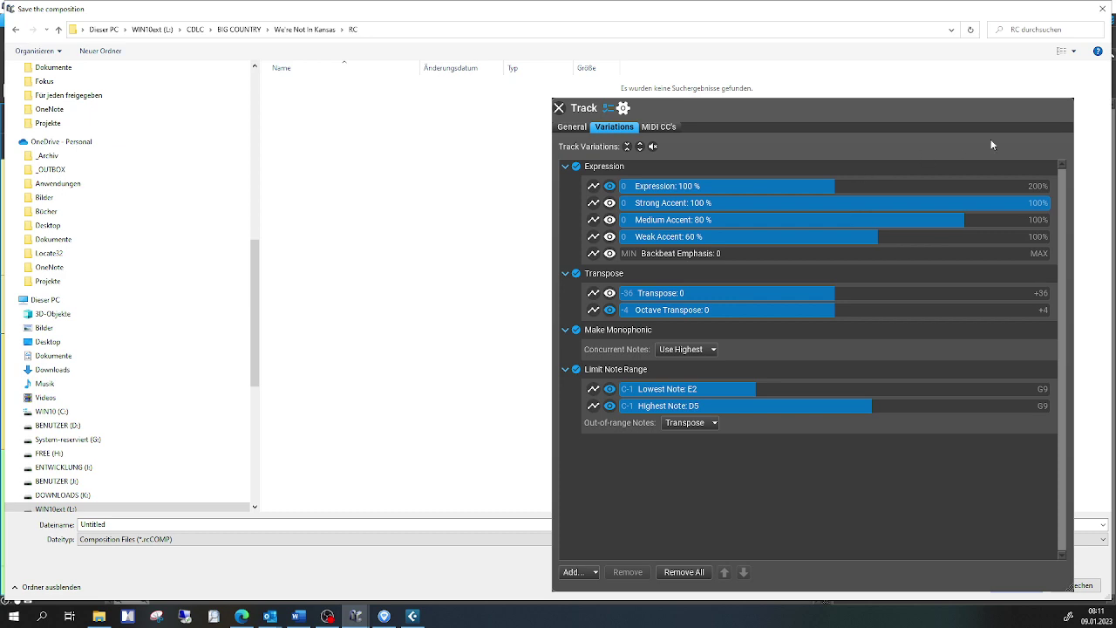
click(165, 527)
key(ctrl+v)
key(Return)
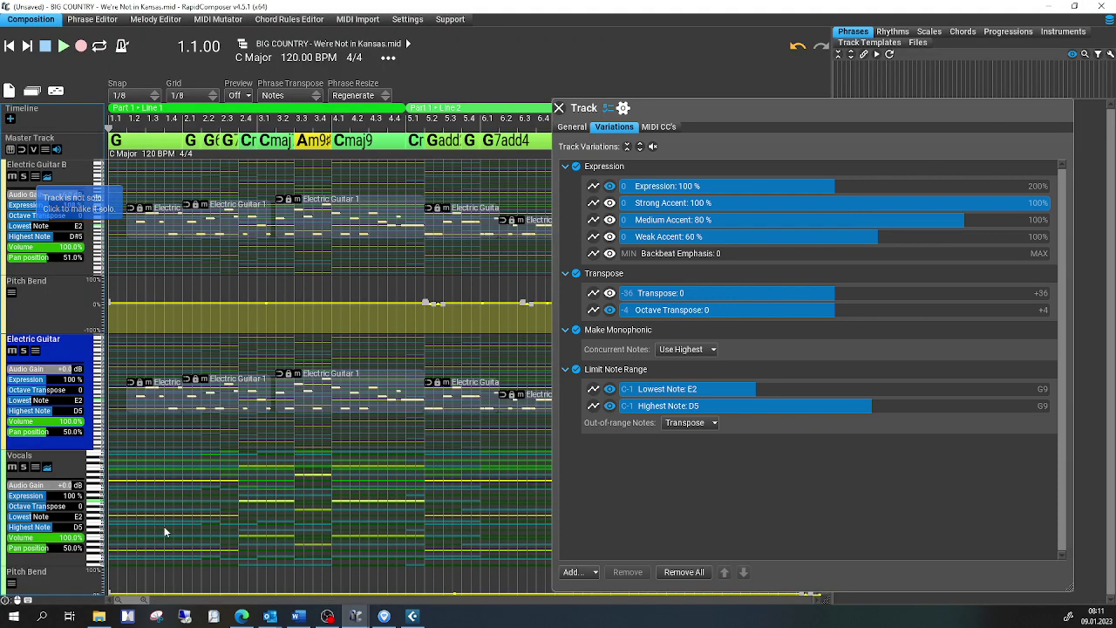
Start the MIDI export with Ctrl+E and close the track properties panel
click(8, 90)
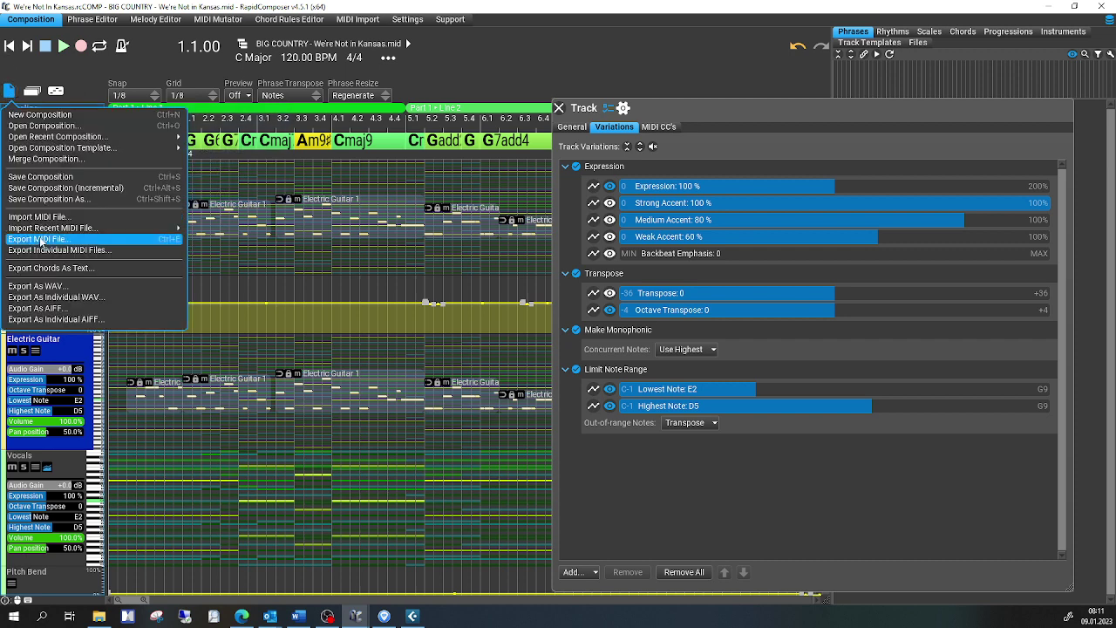
key(Escape)
key(ctrl+e)
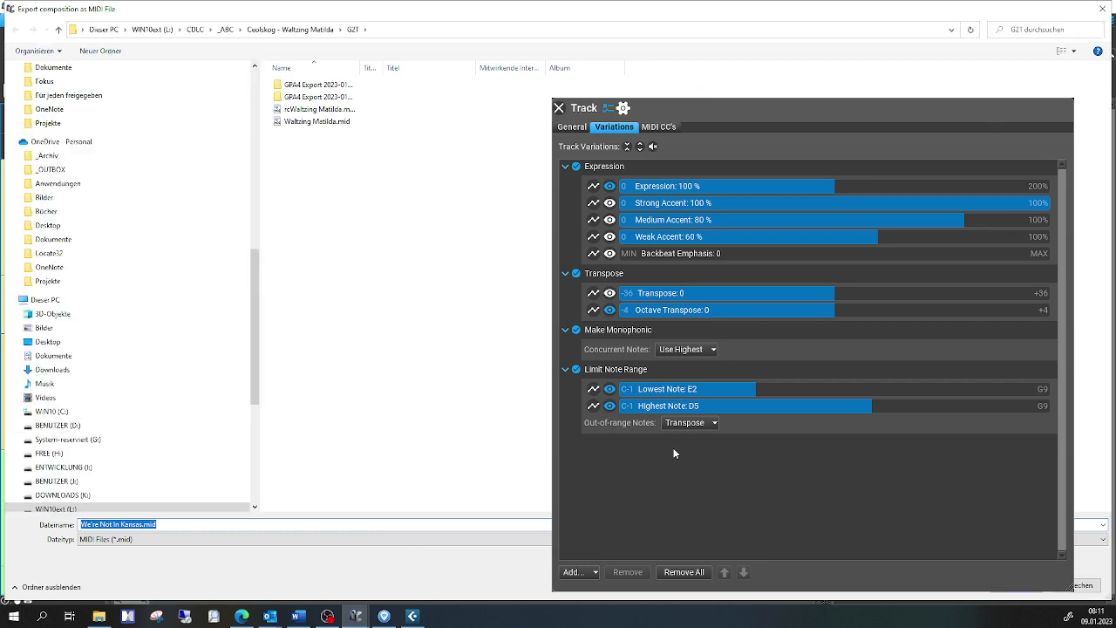
click(559, 108)
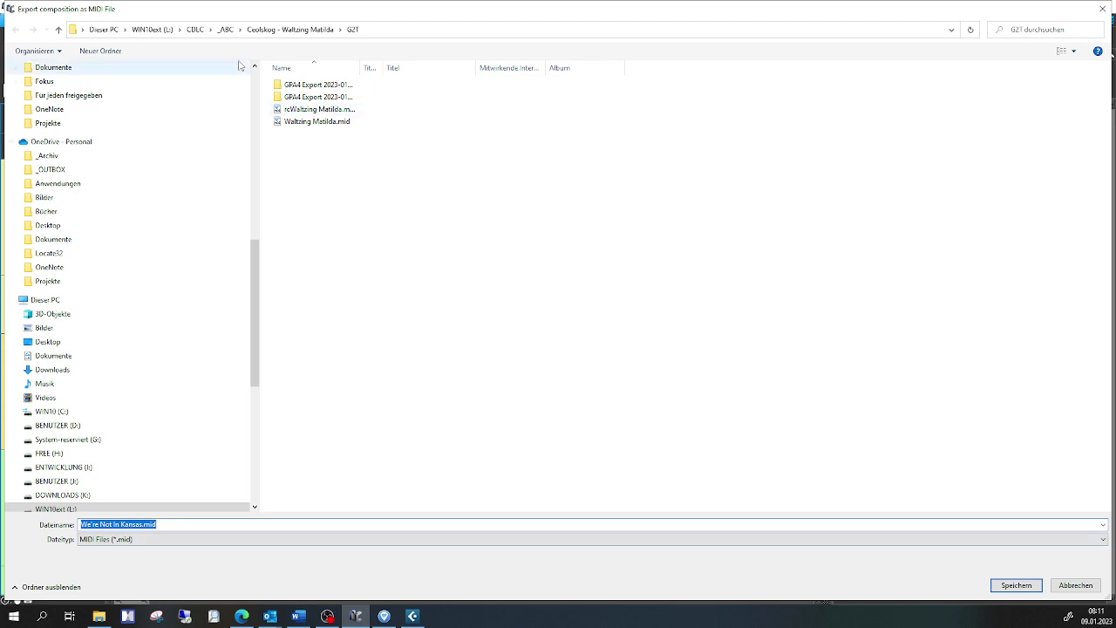
Save We're Not in Kansas.mid into BIG COUNTRY\We're Not in Kansas\[fadr.com] Midi
click(199, 32)
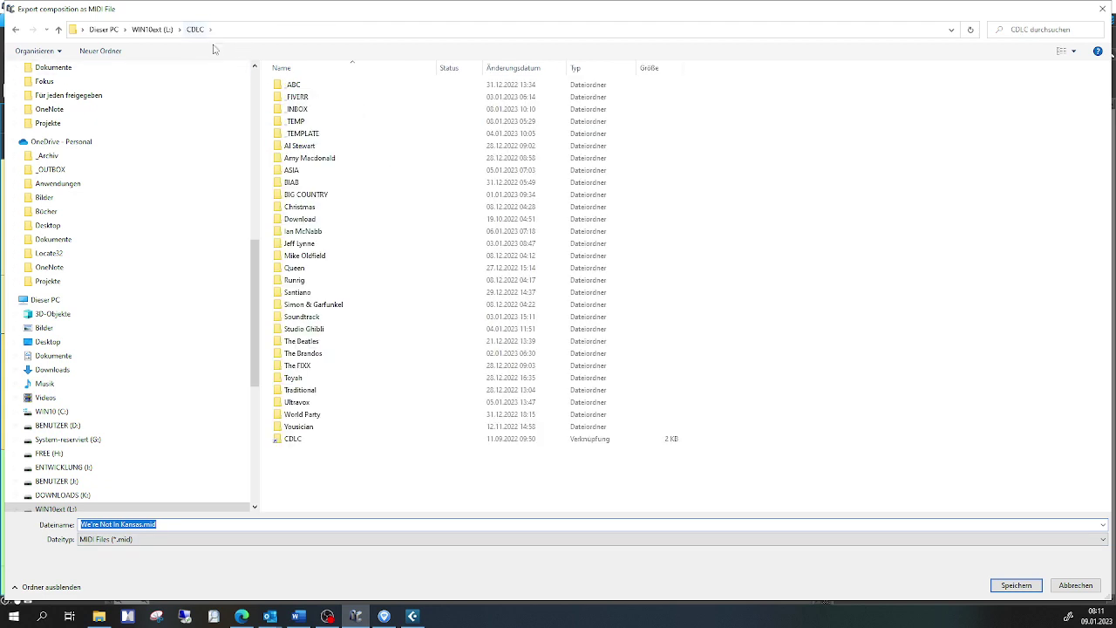
click(311, 195)
key(Return)
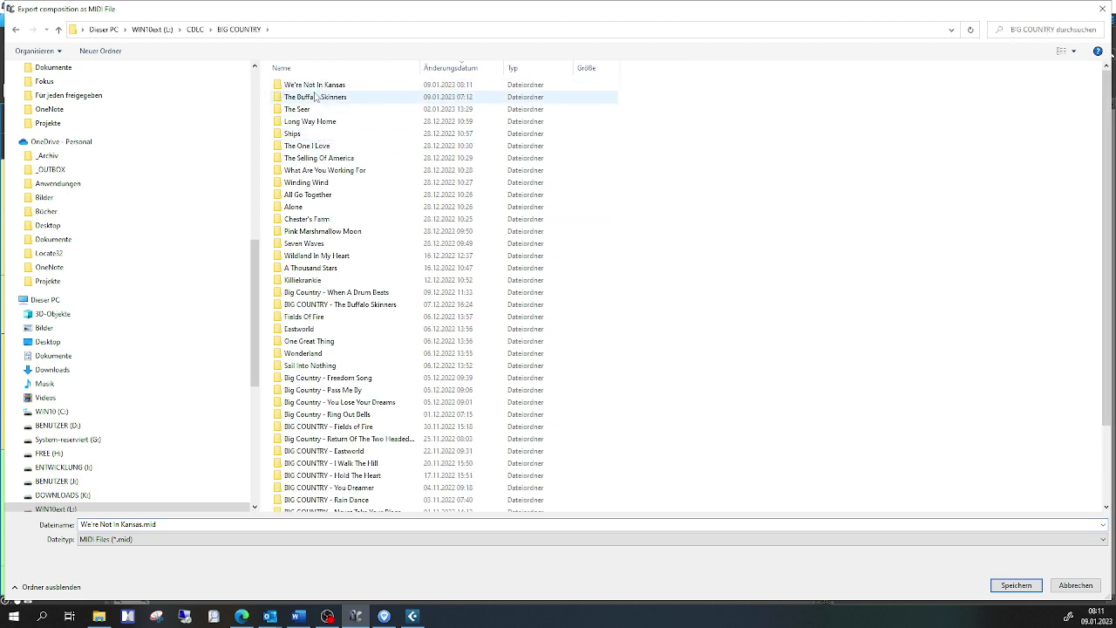
click(315, 87)
key(Return)
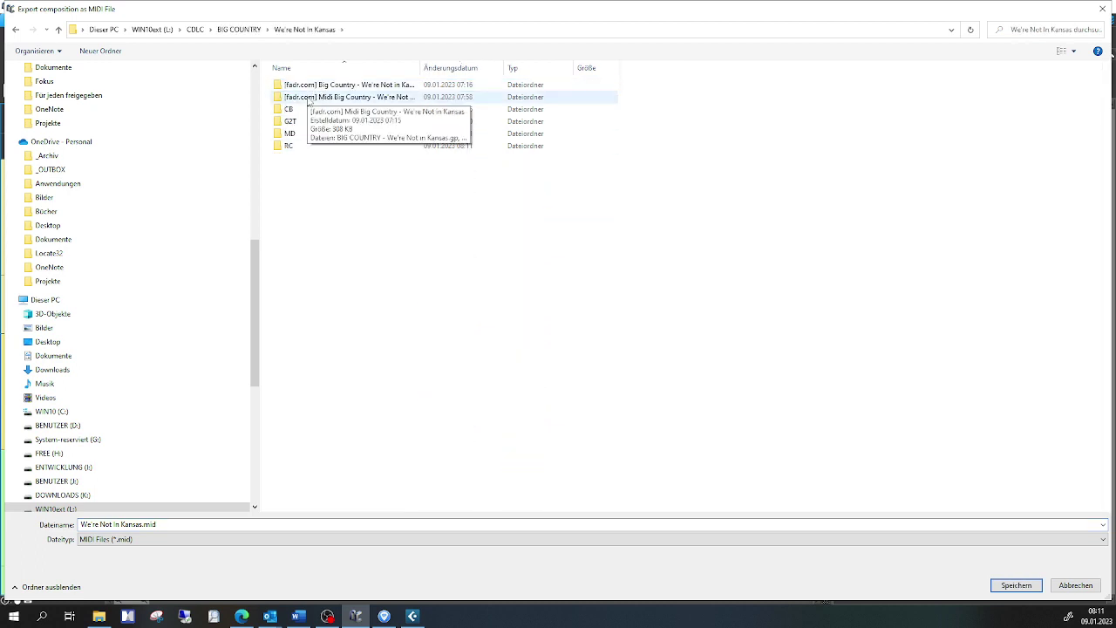
click(308, 97)
key(Return)
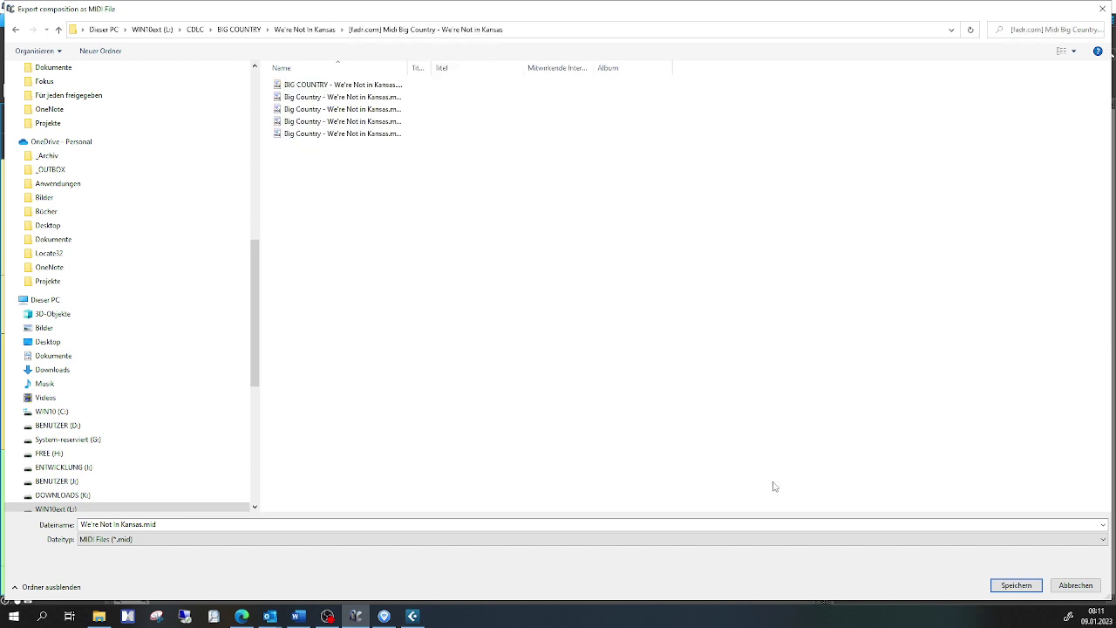
click(999, 590)
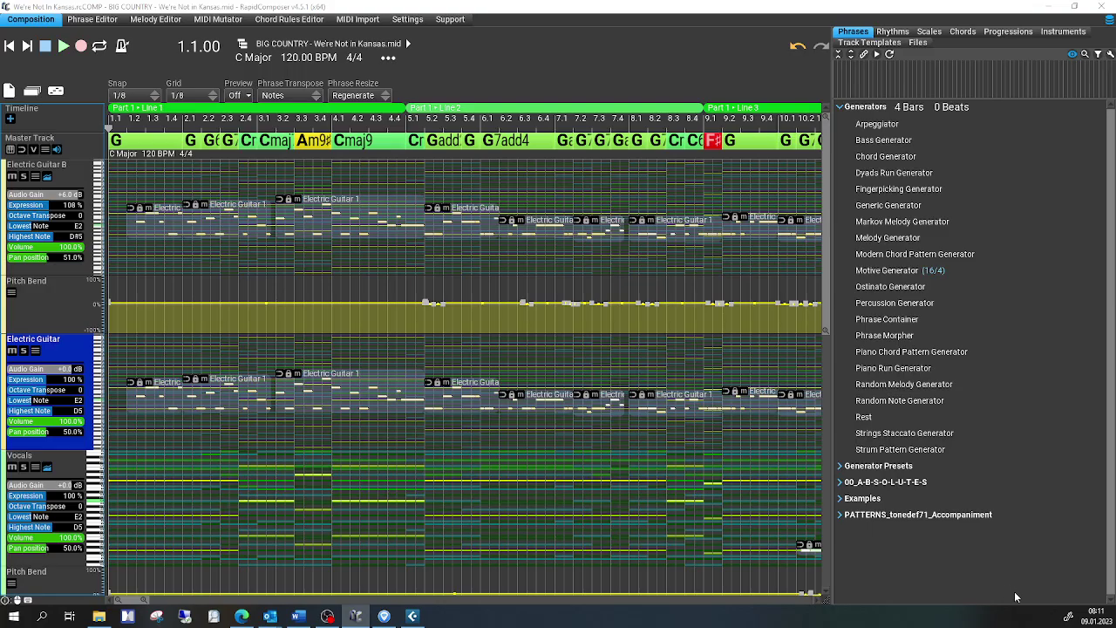